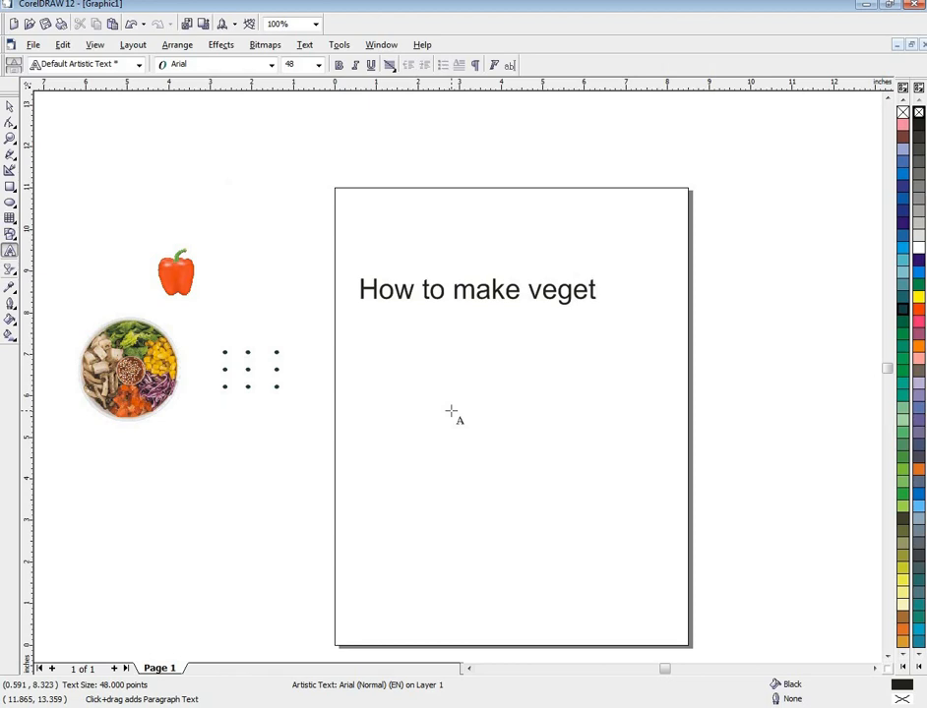
- Complete the two-line title text so it reads "How to make vegetarian food banner in coreldraw"
{"action": "type", "text": "arian"}
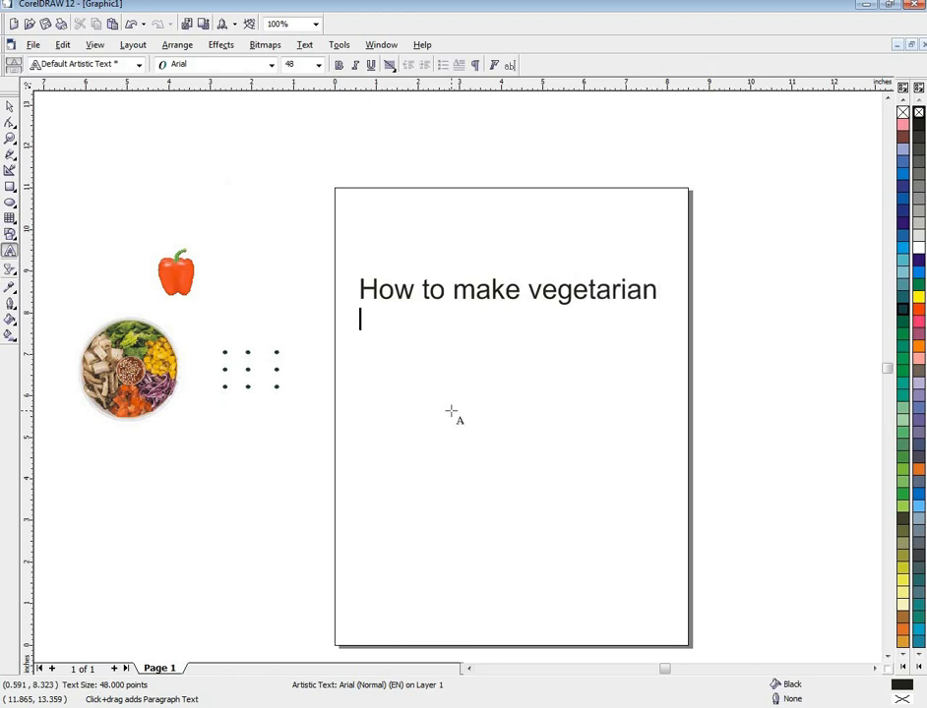
{"action": "key", "text": "Return"}
{"action": "type", "text": "food ban"}
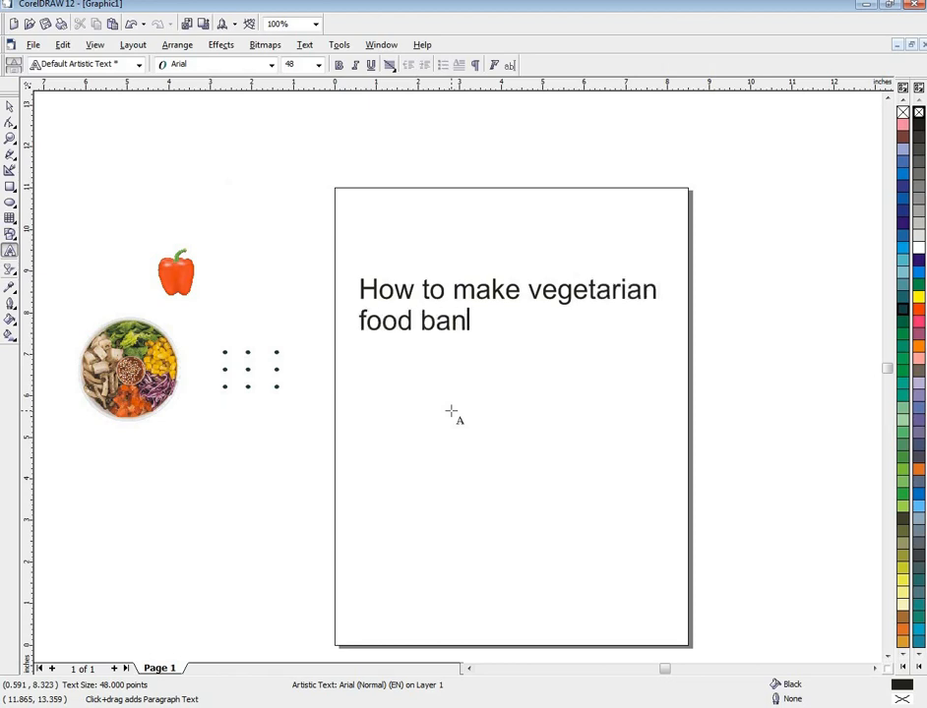
{"action": "type", "text": "ner in coreldraw"}
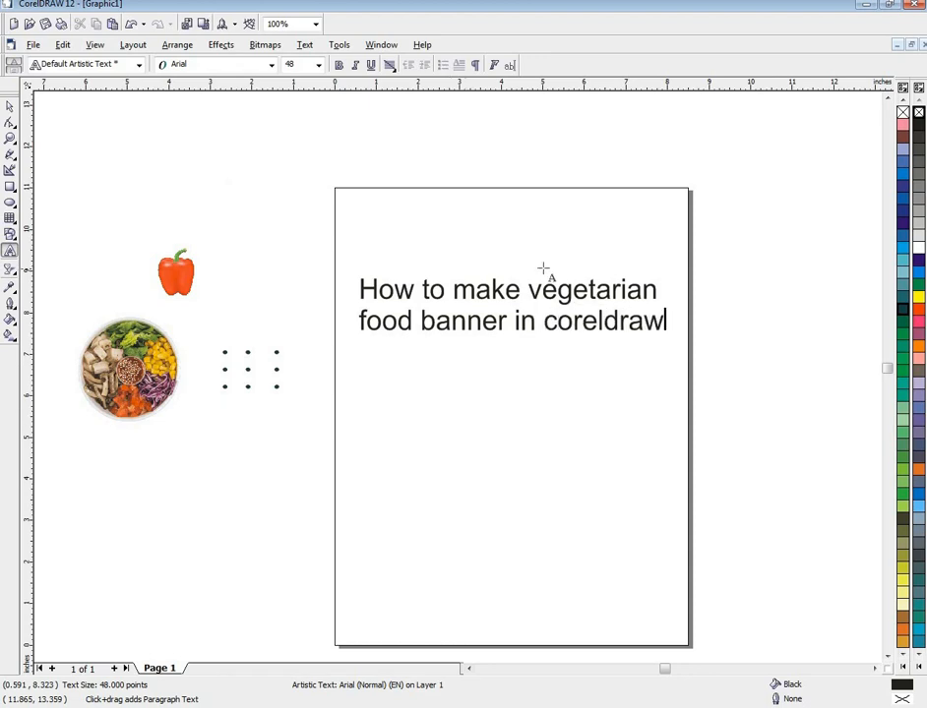
- Delete the title text from the page and shift the salad bowl picture slightly up and to the right
{"action": "left_click", "coordinate": [10, 107]}
{"action": "key", "text": "Delete"}
{"action": "left_click_drag", "start_coordinate": [105, 365], "coordinate": [113, 356]}
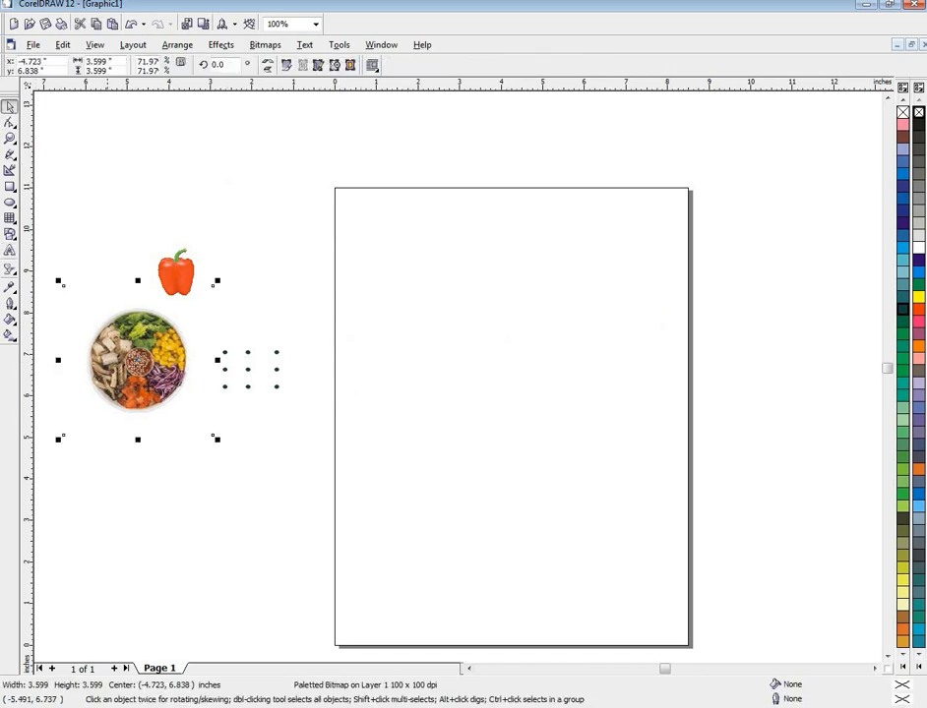
- Draw a rectangle about 4.03 by 2.23 inches against the page's right edge and round its corners to 22
{"action": "left_click", "coordinate": [9, 186]}
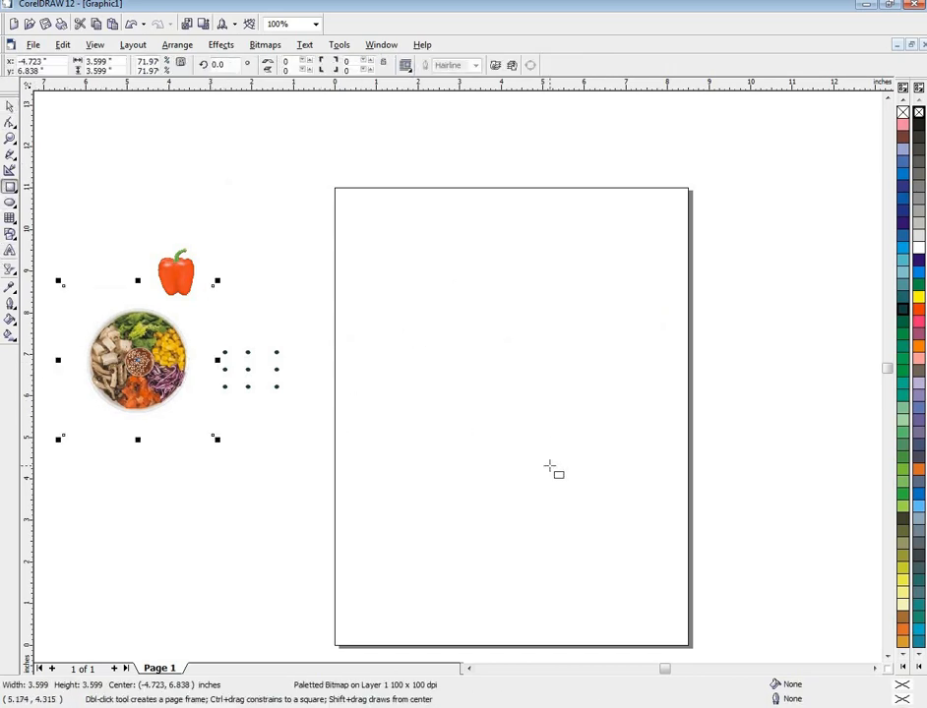
{"action": "left_click_drag", "start_coordinate": [524, 358], "coordinate": [689, 450]}
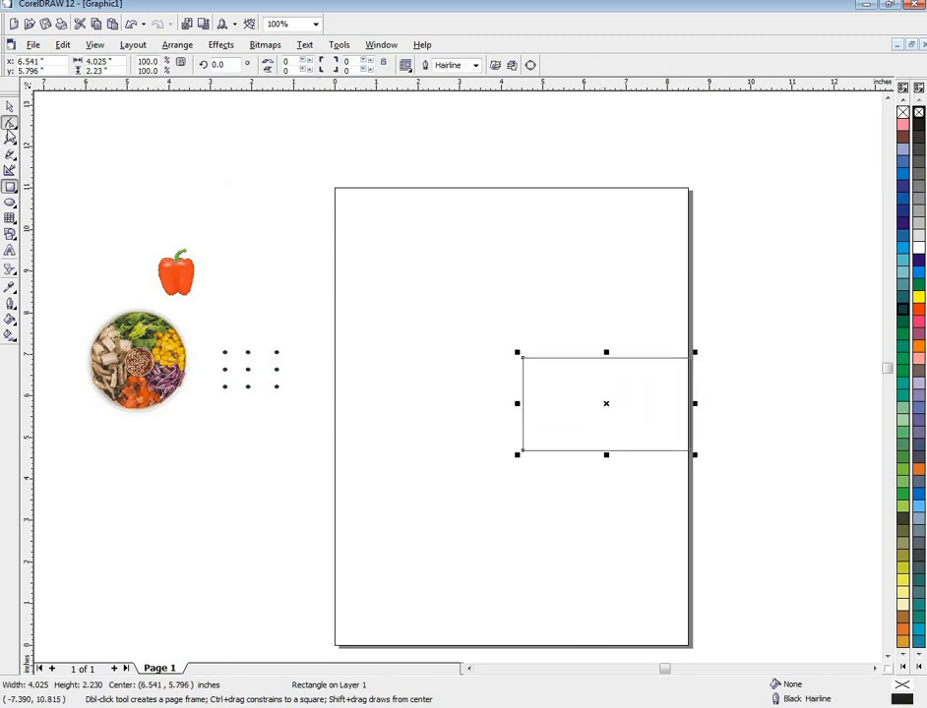
{"action": "left_click", "coordinate": [9, 122]}
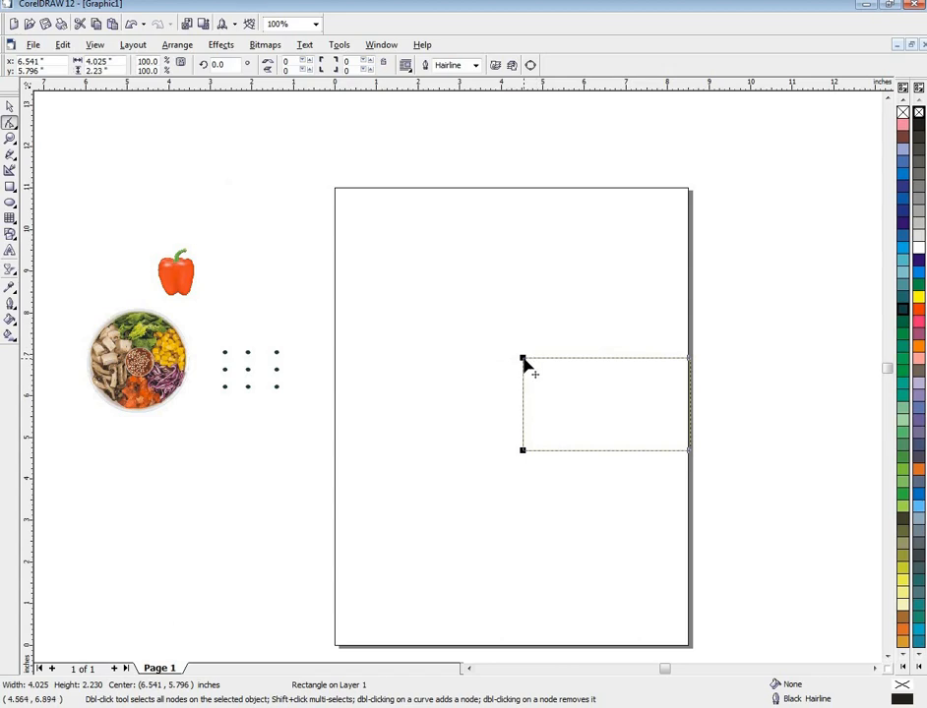
{"action": "left_click_drag", "start_coordinate": [525, 364], "coordinate": [532, 360]}
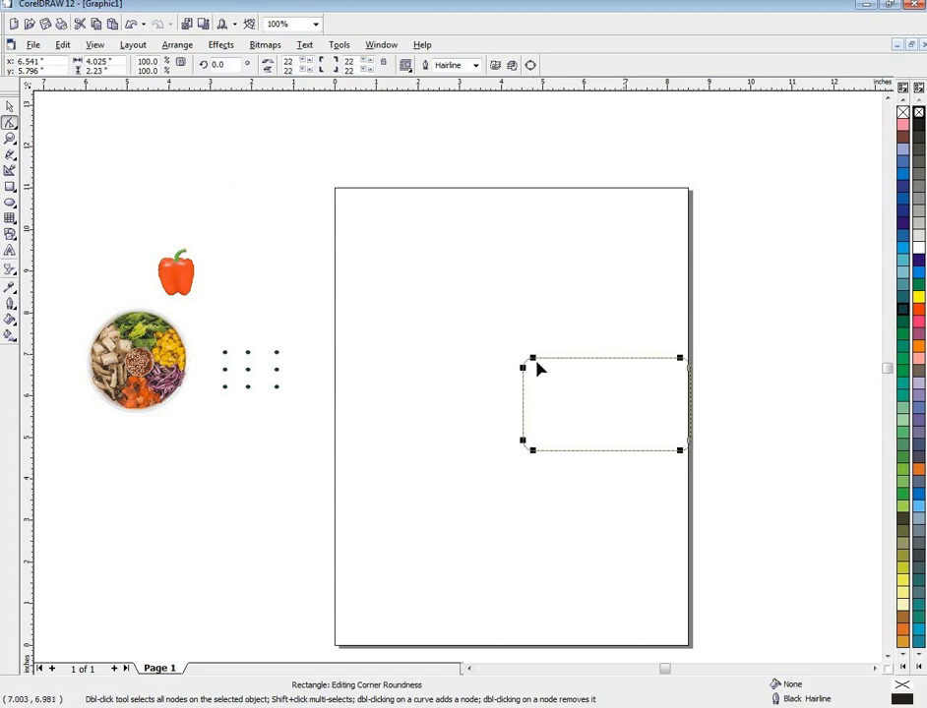
{"action": "left_click", "coordinate": [10, 106]}
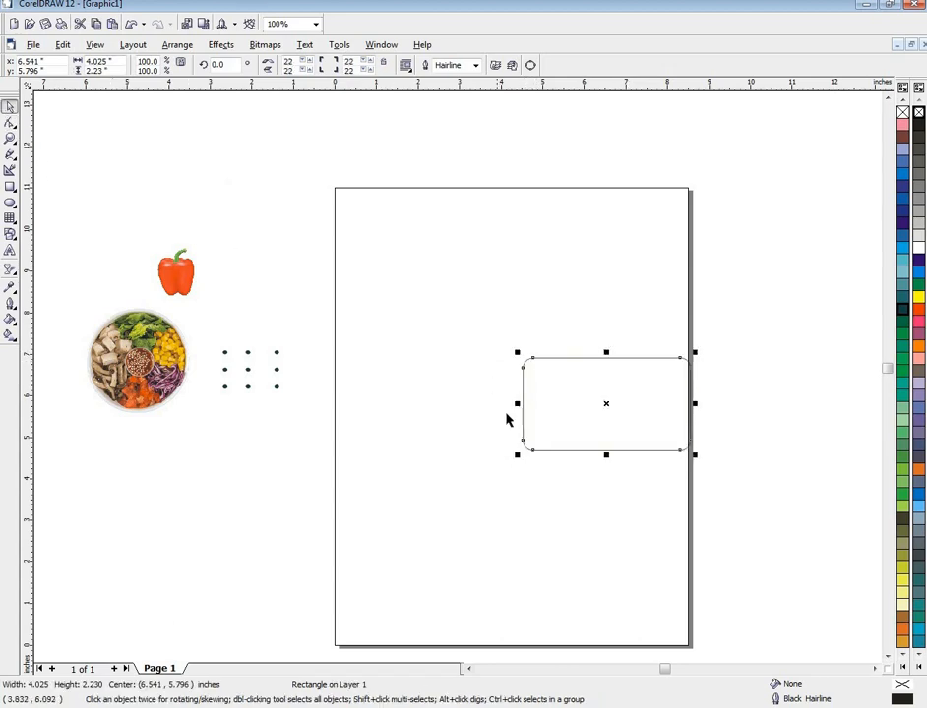
- Round the rectangle's corners fully to 100 and reposition the pill shape inside the page, right of centre
{"action": "left_click_drag", "start_coordinate": [523, 423], "coordinate": [398, 435]}
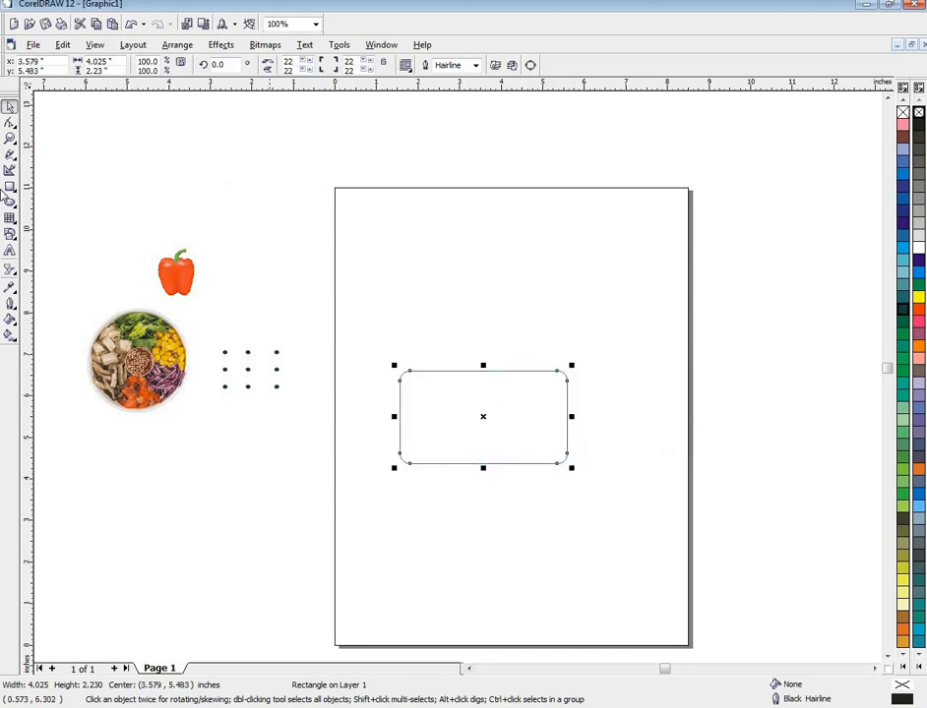
{"action": "left_click", "coordinate": [10, 122]}
{"action": "left_click_drag", "start_coordinate": [409, 374], "coordinate": [504, 373]}
{"action": "left_click", "coordinate": [8, 107]}
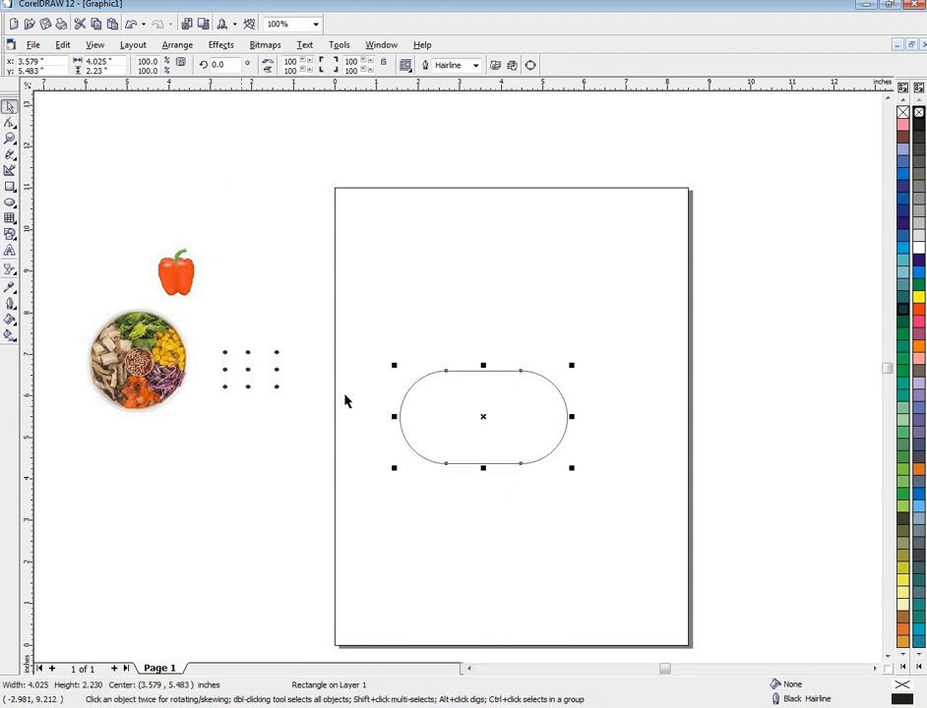
{"action": "left_click_drag", "start_coordinate": [450, 403], "coordinate": [541, 434]}
{"action": "left_click", "coordinate": [584, 404]}
- Cut off the pill's right rounded end with the Knife tool between its upper and lower right nodes, and delete that end
{"action": "left_click", "coordinate": [9, 124]}
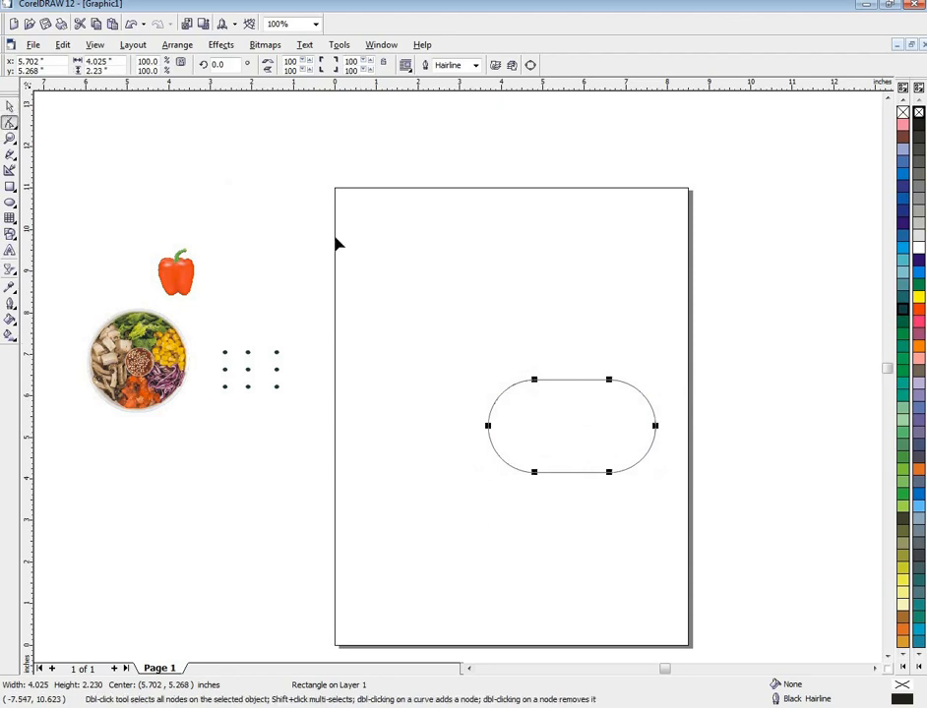
{"action": "left_click", "coordinate": [9, 124]}
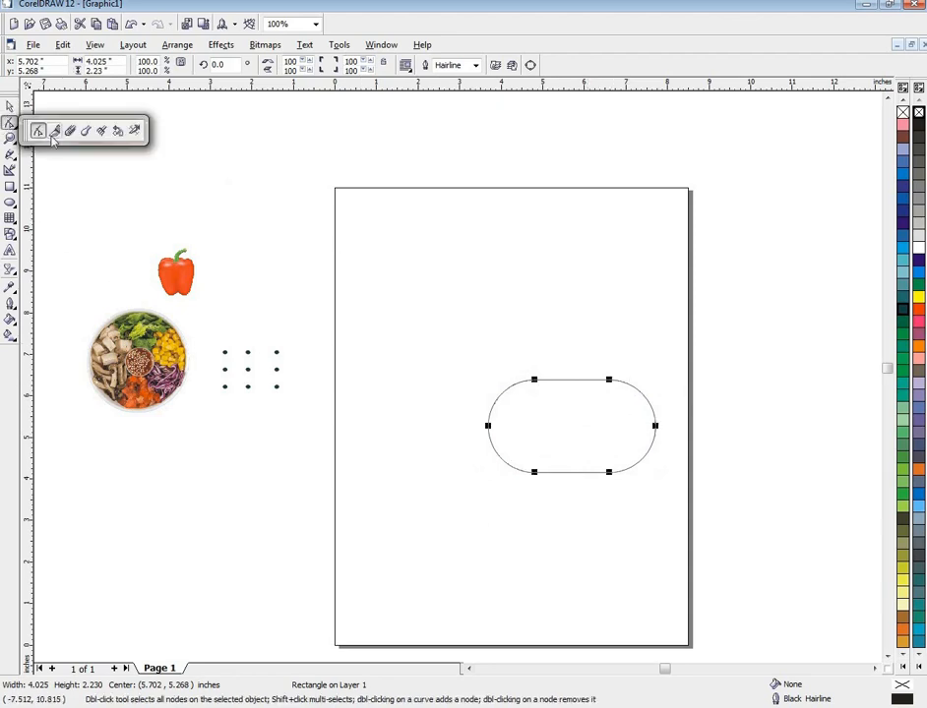
{"action": "left_click", "coordinate": [54, 129]}
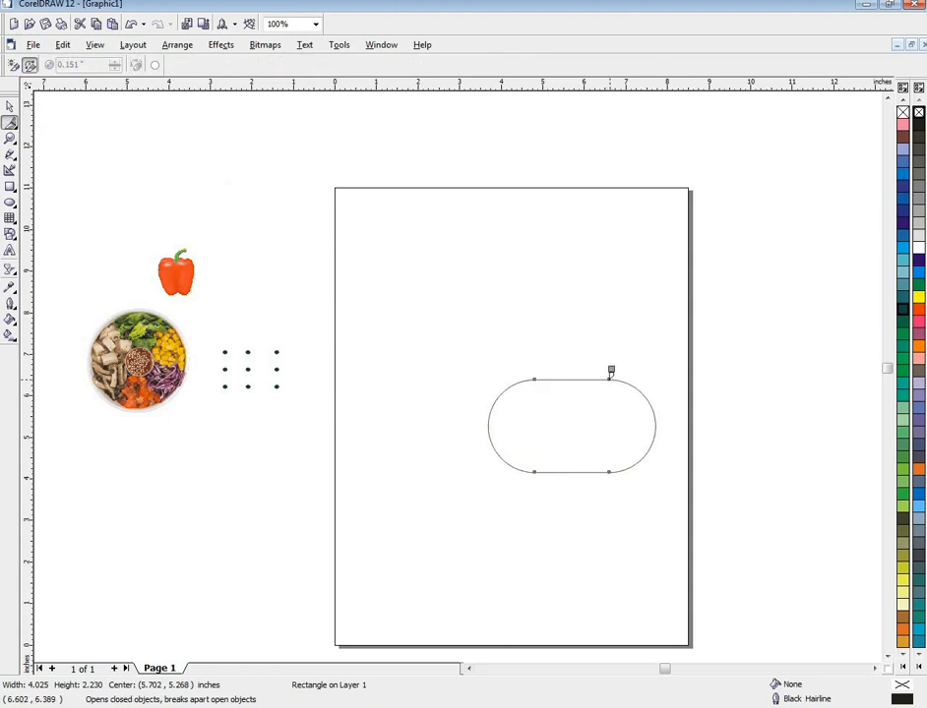
{"action": "left_click", "coordinate": [611, 371]}
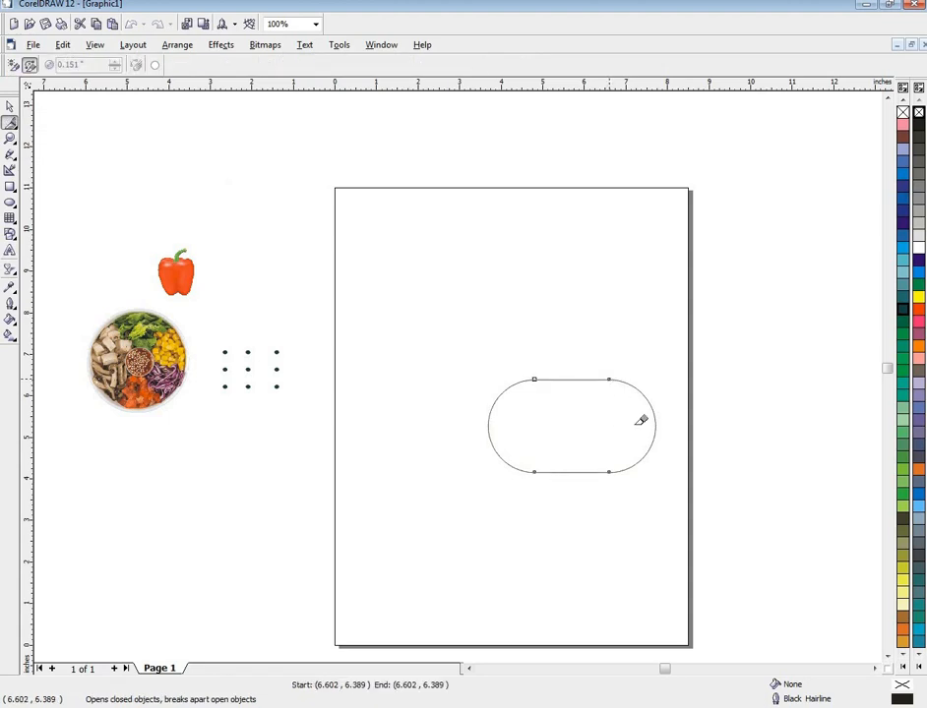
{"action": "left_click", "coordinate": [609, 469]}
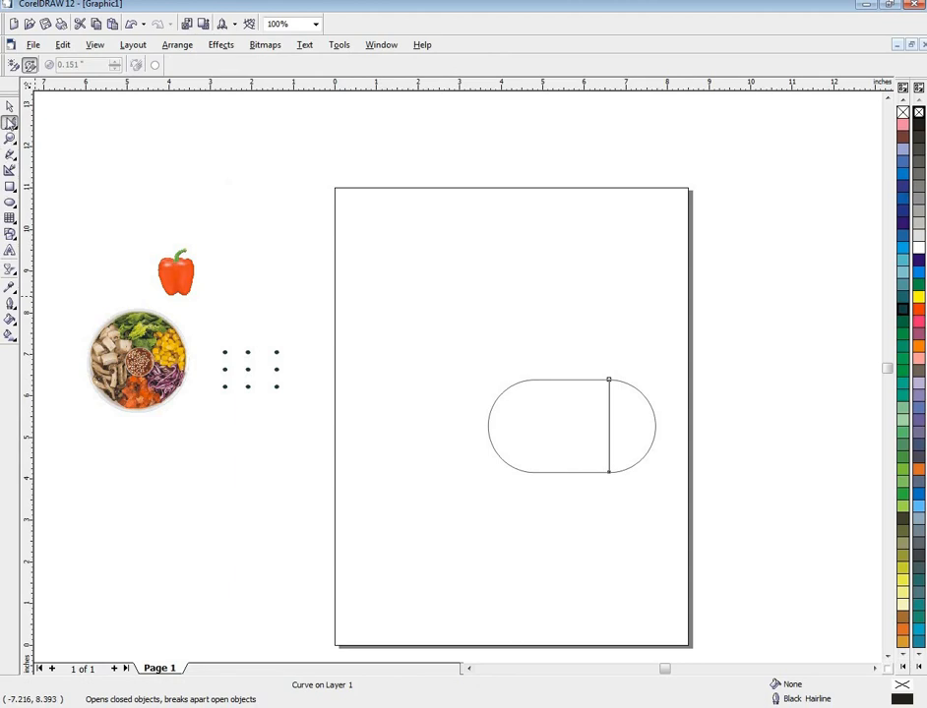
{"action": "left_click", "coordinate": [9, 106]}
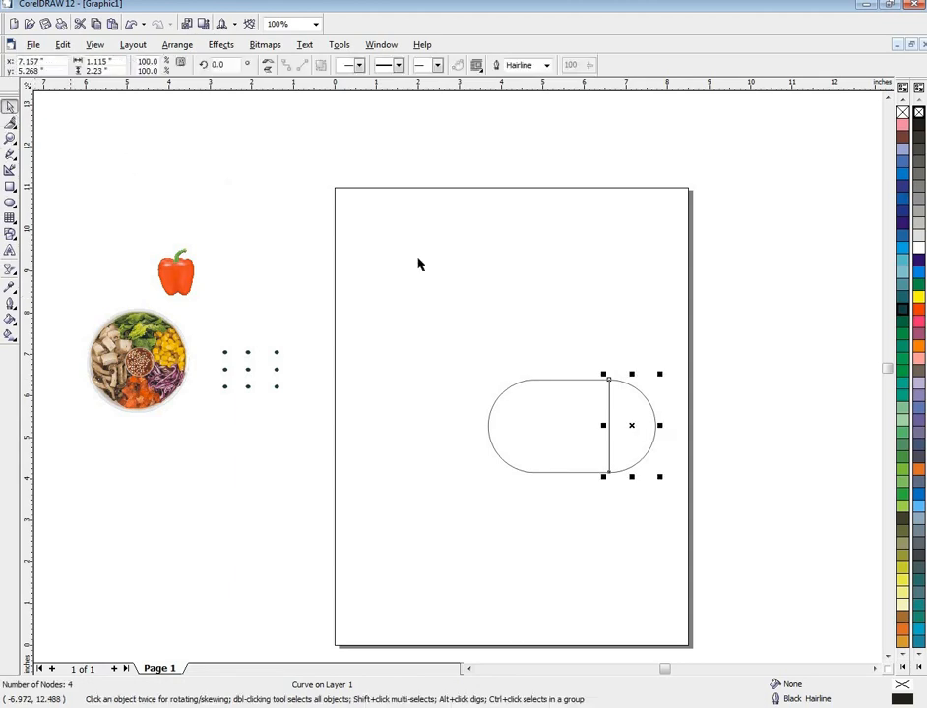
{"action": "key", "text": "Delete"}
- Place the remaining shape flush with the page's right edge and stretch it to about 4.82 by 2.57 inches
{"action": "left_click_drag", "start_coordinate": [574, 442], "coordinate": [648, 433]}
{"action": "left_click", "coordinate": [647, 432]}
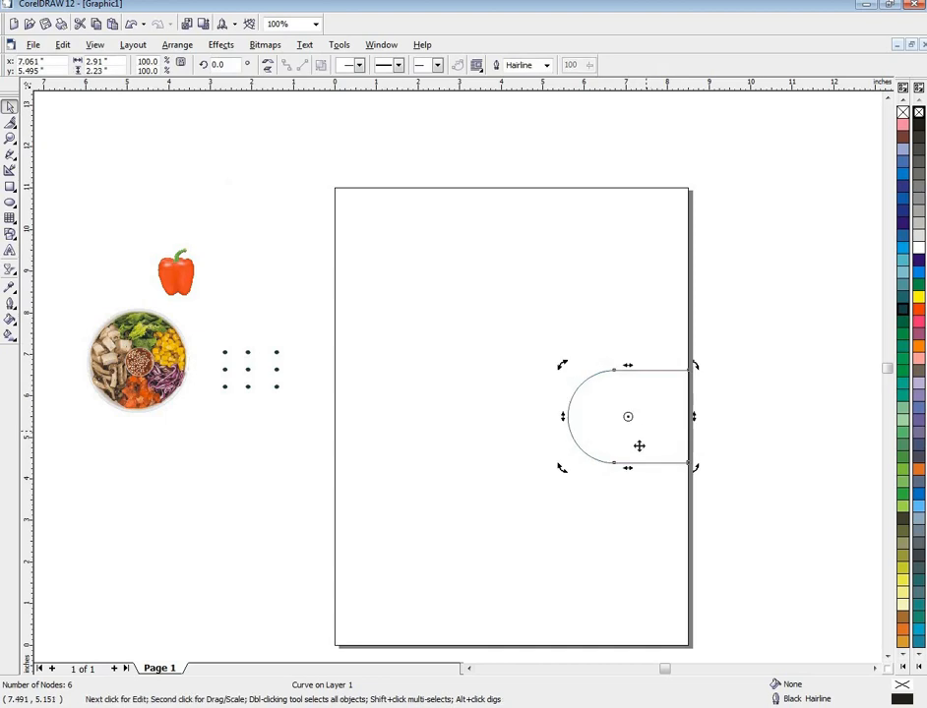
{"action": "left_click", "coordinate": [600, 430]}
{"action": "left_click_drag", "start_coordinate": [560, 416], "coordinate": [484, 424]}
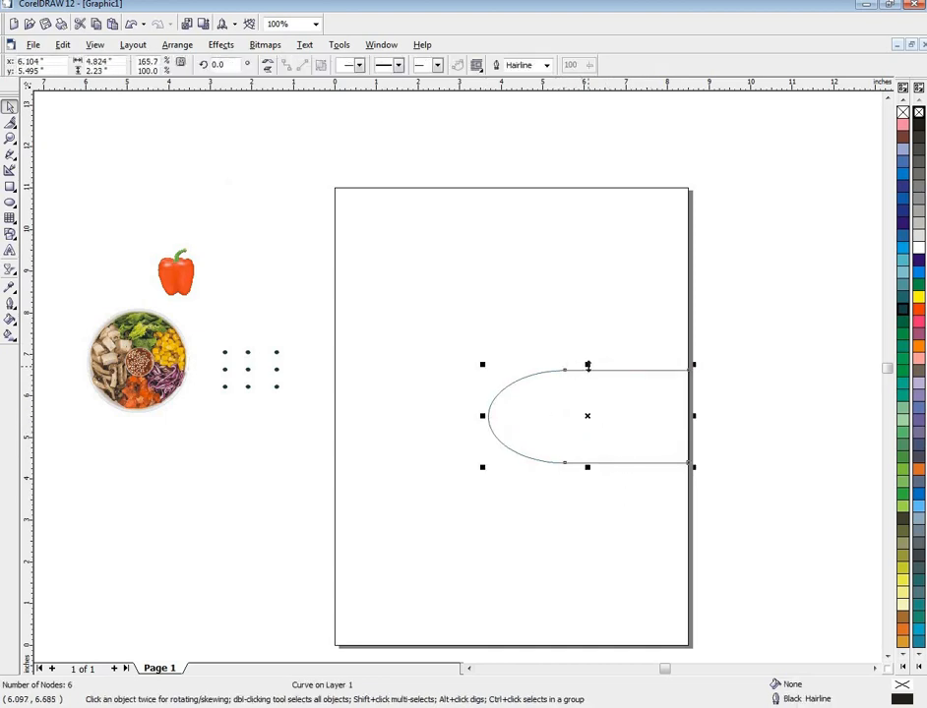
{"action": "left_click_drag", "start_coordinate": [587, 365], "coordinate": [588, 351]}
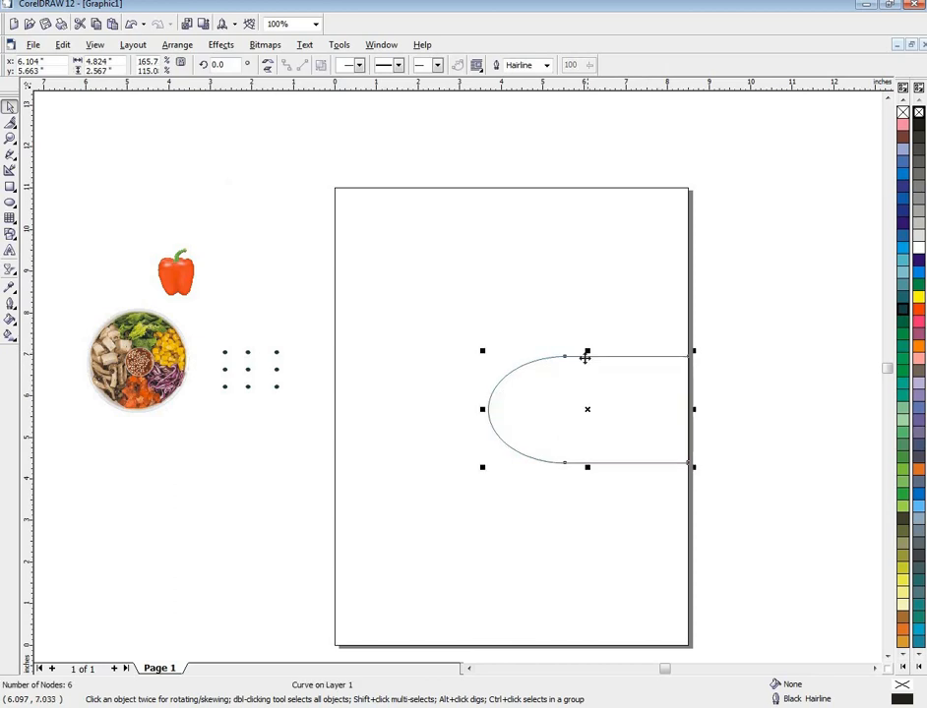
- Fill the shape with Chartreuse green without an outline, and stretch its height upward to about 2.72 inches
{"action": "left_click", "coordinate": [903, 493]}
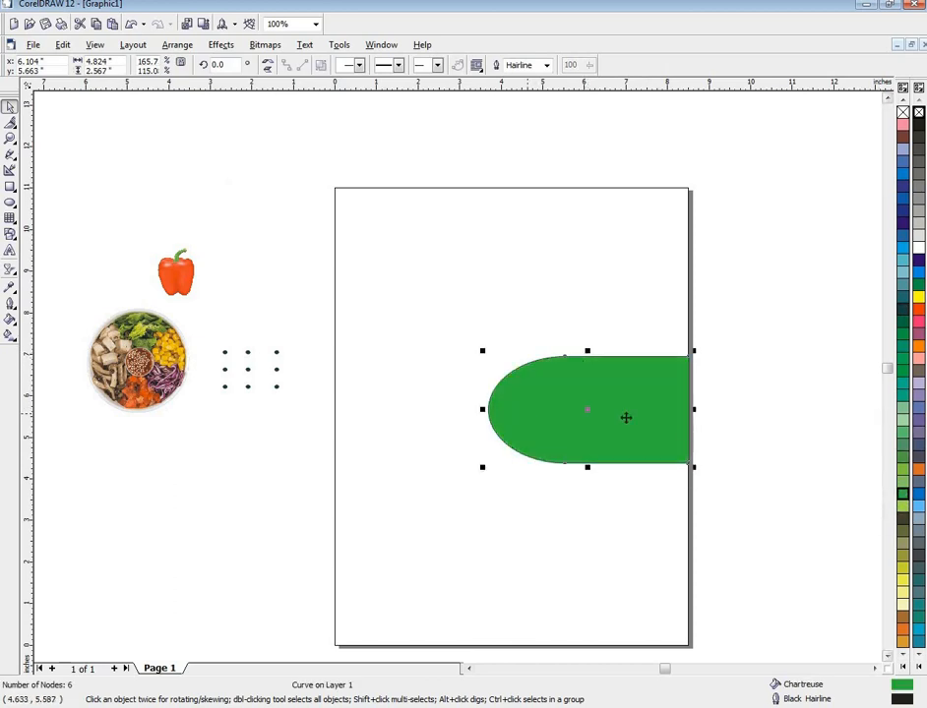
{"action": "right_click", "coordinate": [902, 112]}
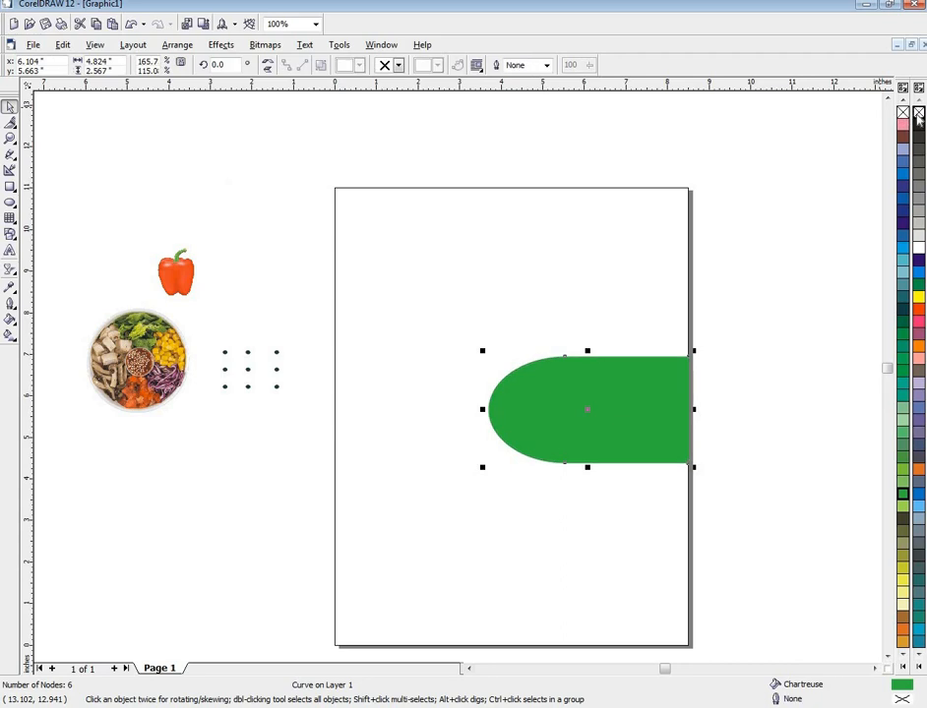
{"action": "left_click", "coordinate": [486, 411]}
{"action": "left_click", "coordinate": [539, 398]}
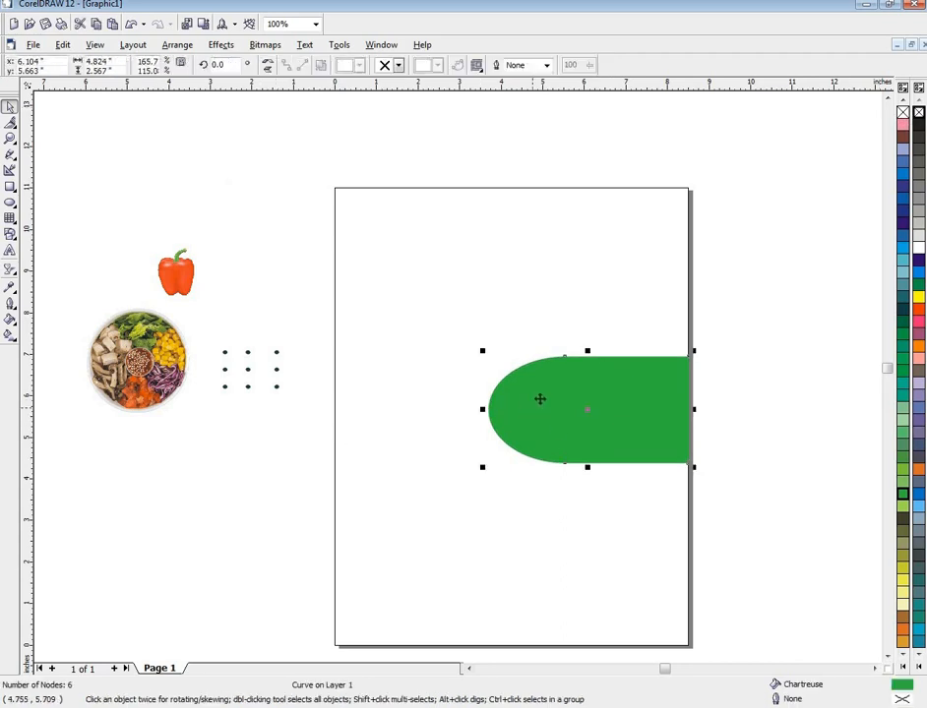
{"action": "left_click_drag", "start_coordinate": [589, 350], "coordinate": [590, 343]}
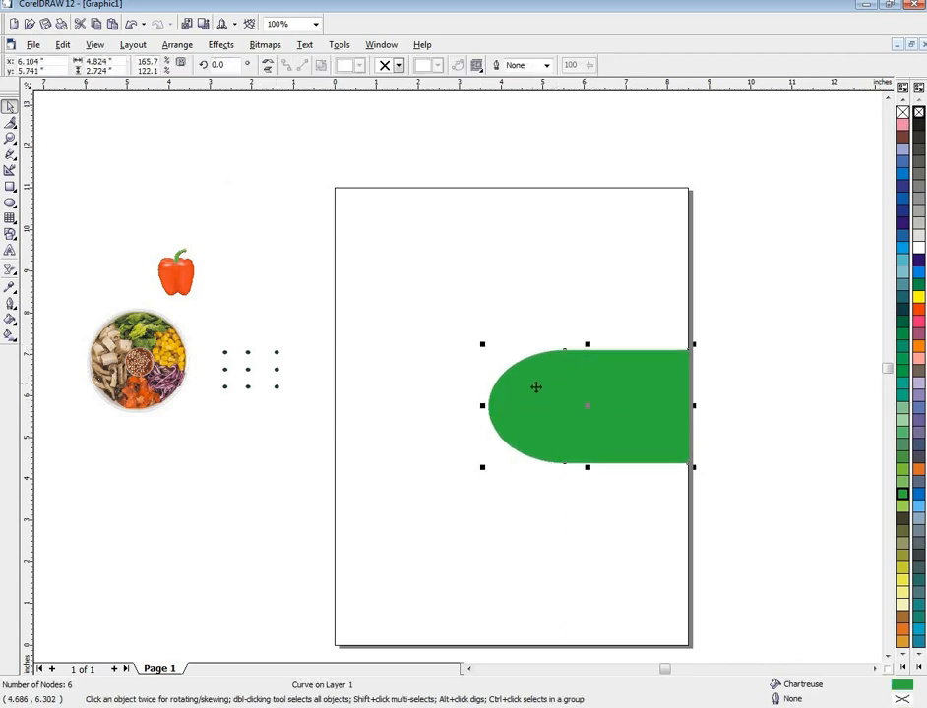
- Draw an ellipse about 3.89 by 4.10 inches around the green shape's rounded end and nudge it down 0.2 inches
{"action": "left_click", "coordinate": [9, 203]}
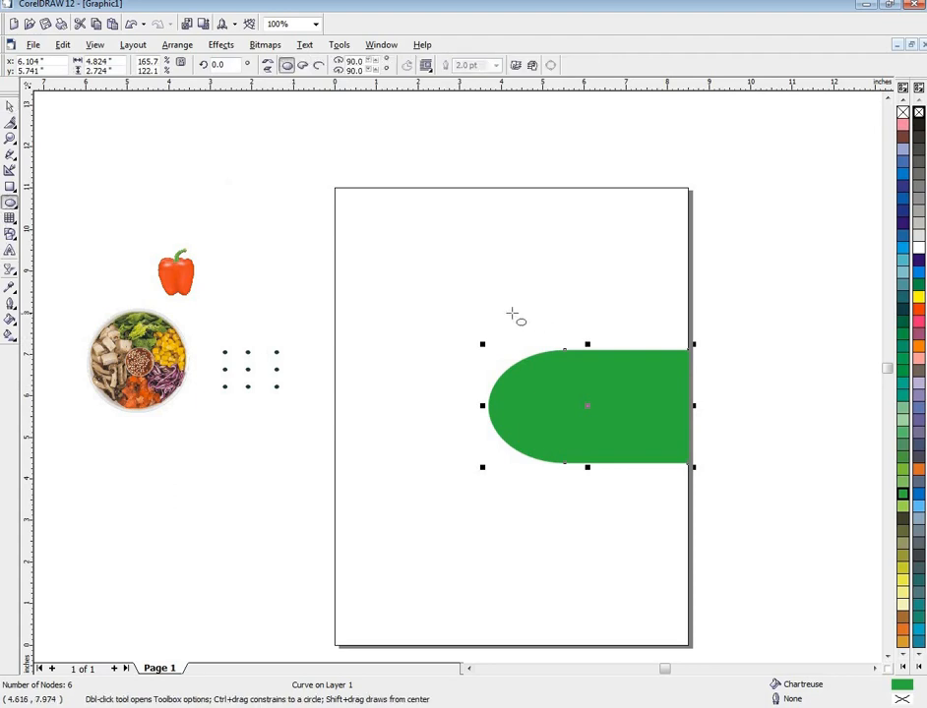
{"action": "left_click_drag", "start_coordinate": [460, 308], "coordinate": [626, 482]}
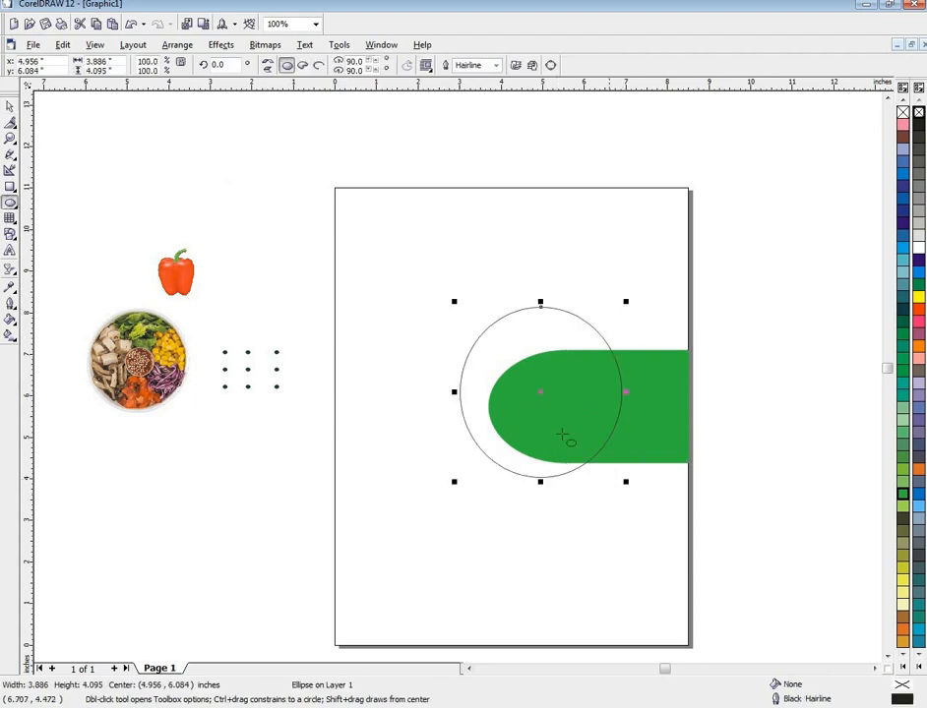
{"action": "key", "text": "Down"}
{"action": "key", "text": "Down"}
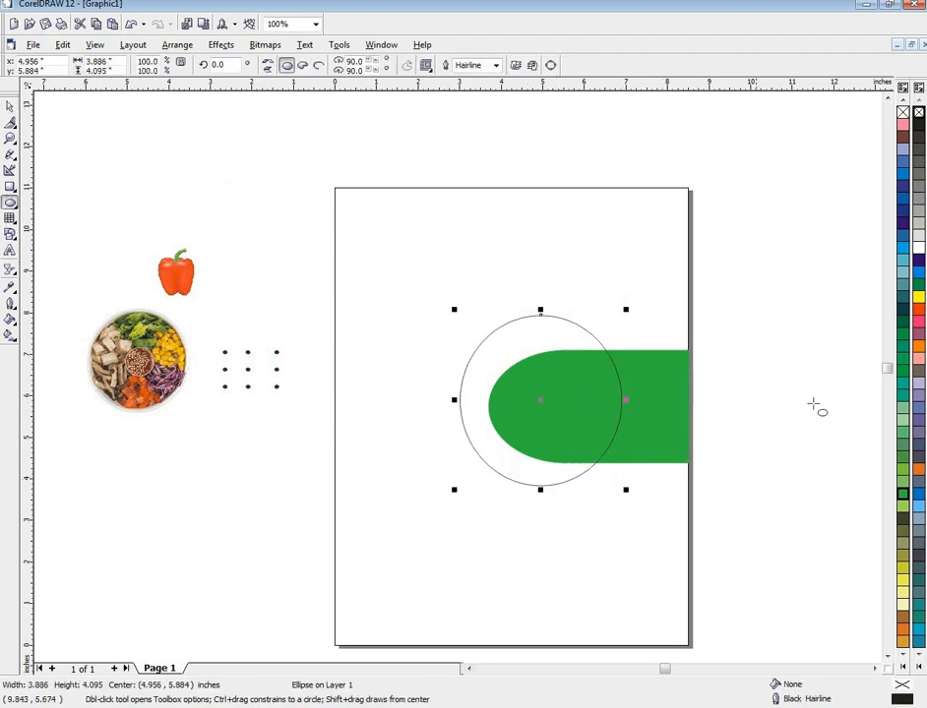
- Give the ellipse a 4 pt Ghost Green outline and no fill
{"action": "left_click", "coordinate": [903, 423]}
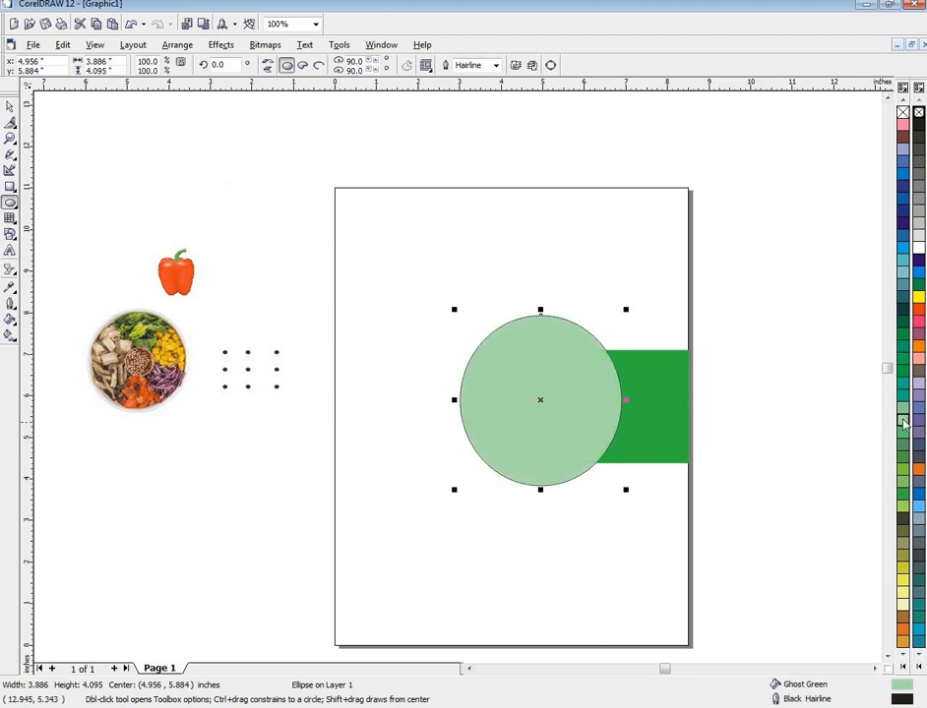
{"action": "right_click", "coordinate": [904, 423]}
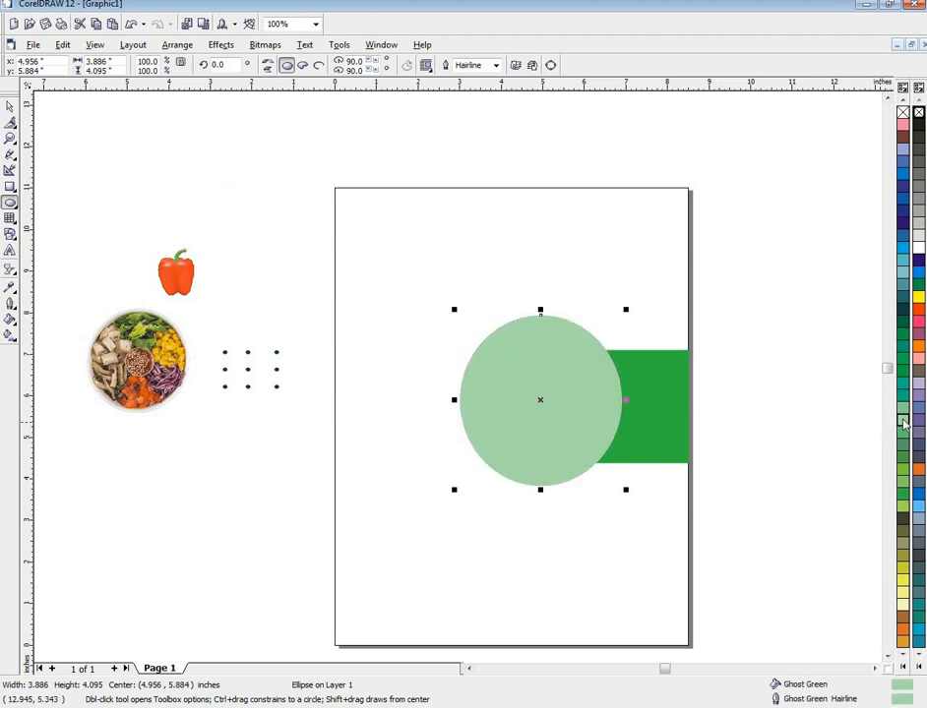
{"action": "left_click", "coordinate": [918, 115]}
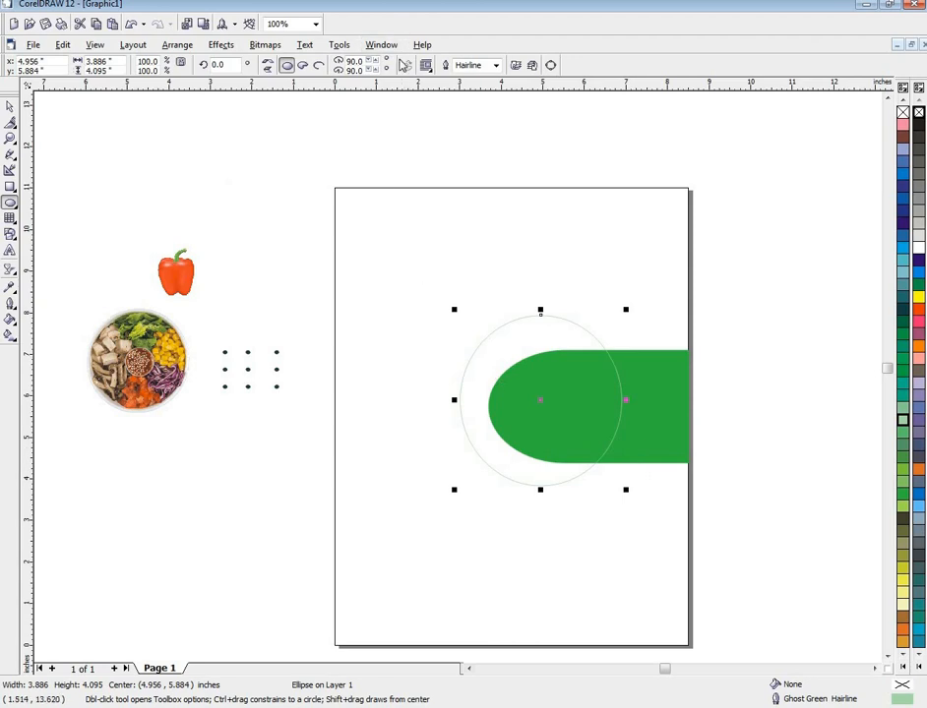
{"action": "left_click", "coordinate": [497, 66]}
{"action": "left_click", "coordinate": [478, 129]}
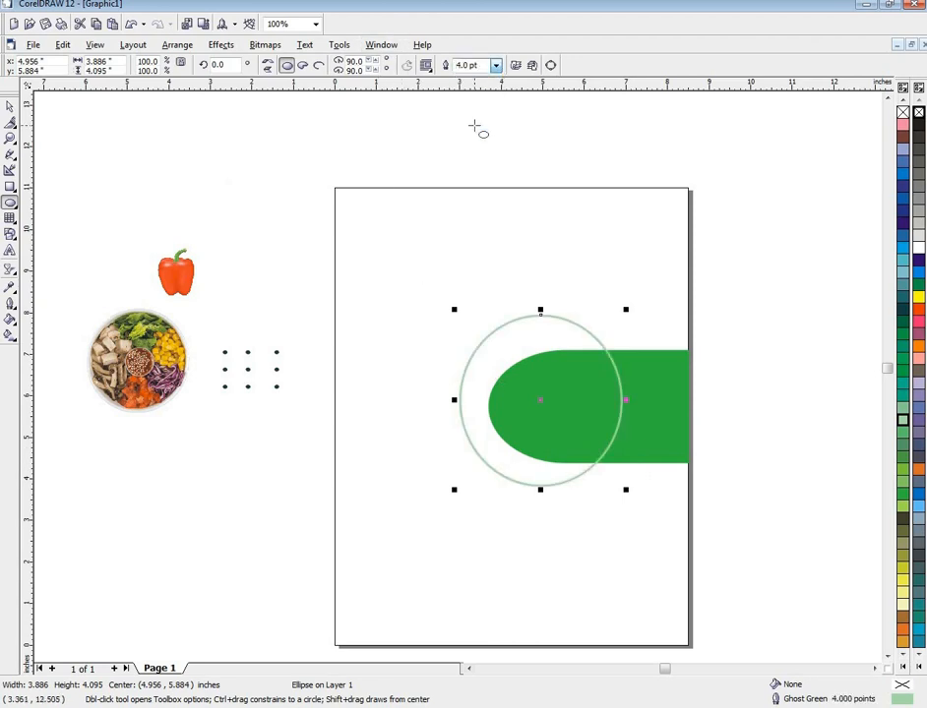
- Reduce the ellipse's height from above to about 3.67 inches and send the ring behind the green shape
{"action": "left_click_drag", "start_coordinate": [541, 310], "coordinate": [540, 327]}
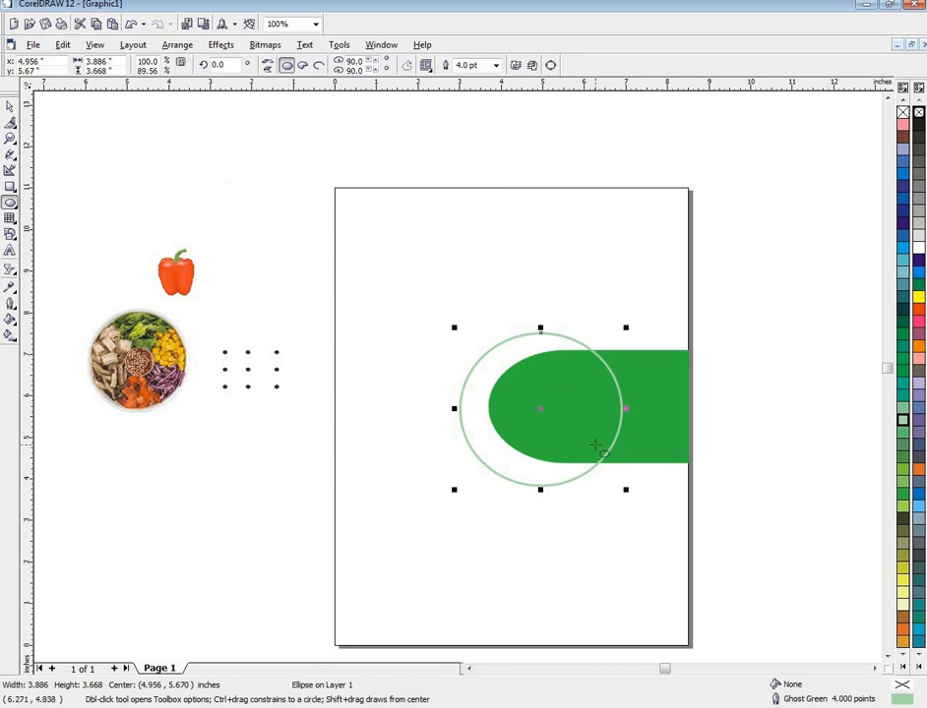
{"action": "right_click", "coordinate": [519, 483]}
{"action": "key", "text": "Escape"}
{"action": "right_click", "coordinate": [519, 483]}
{"action": "mouse_move", "coordinate": [561, 371]}
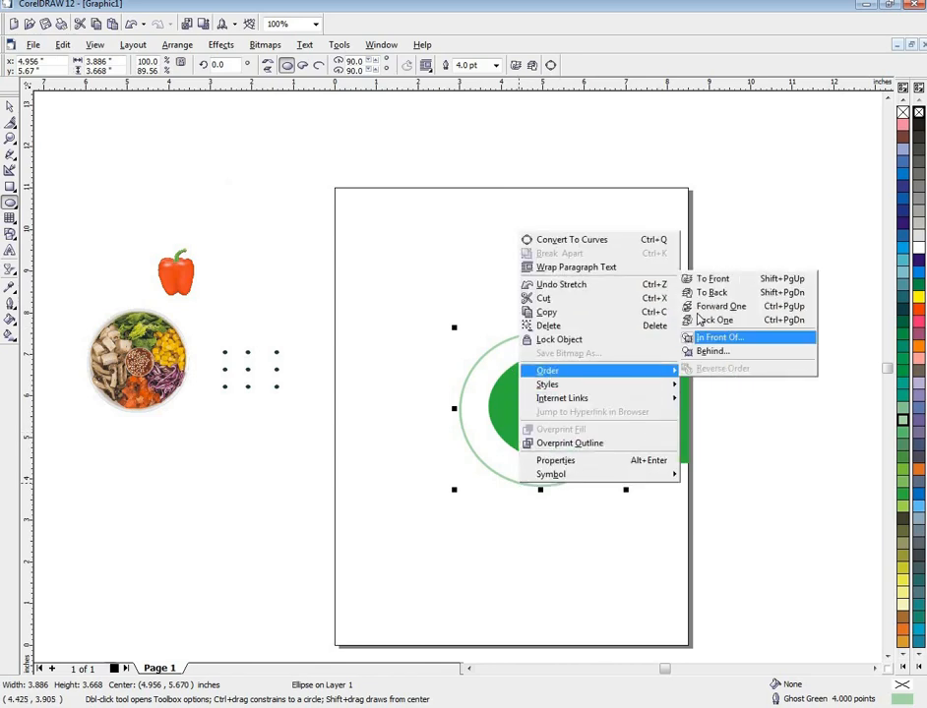
{"action": "left_click", "coordinate": [713, 294]}
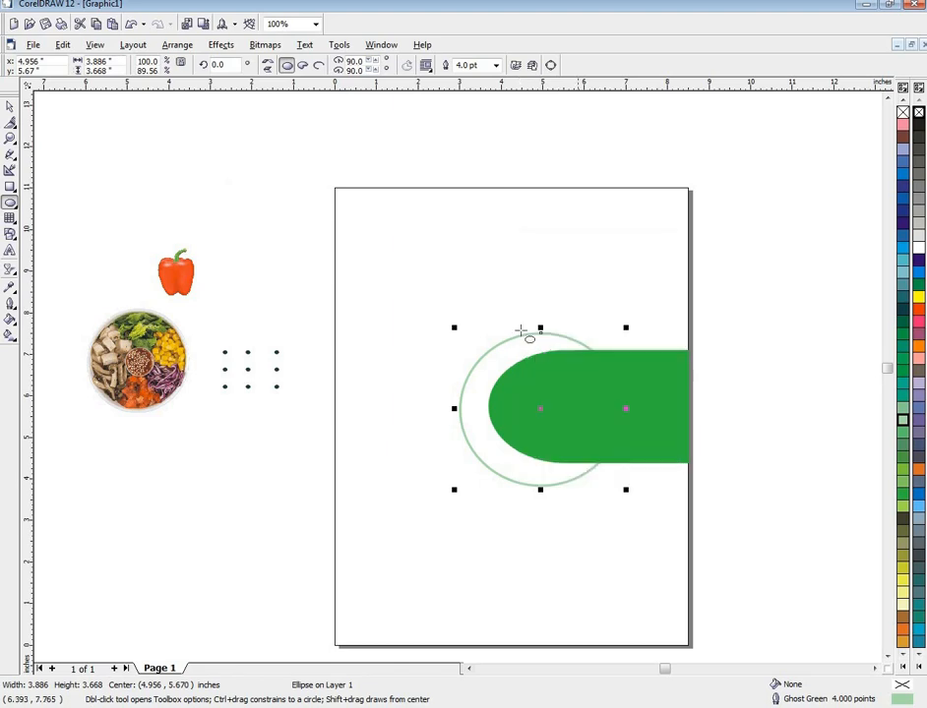
{"action": "left_click", "coordinate": [9, 106]}
{"action": "key", "text": "Escape"}
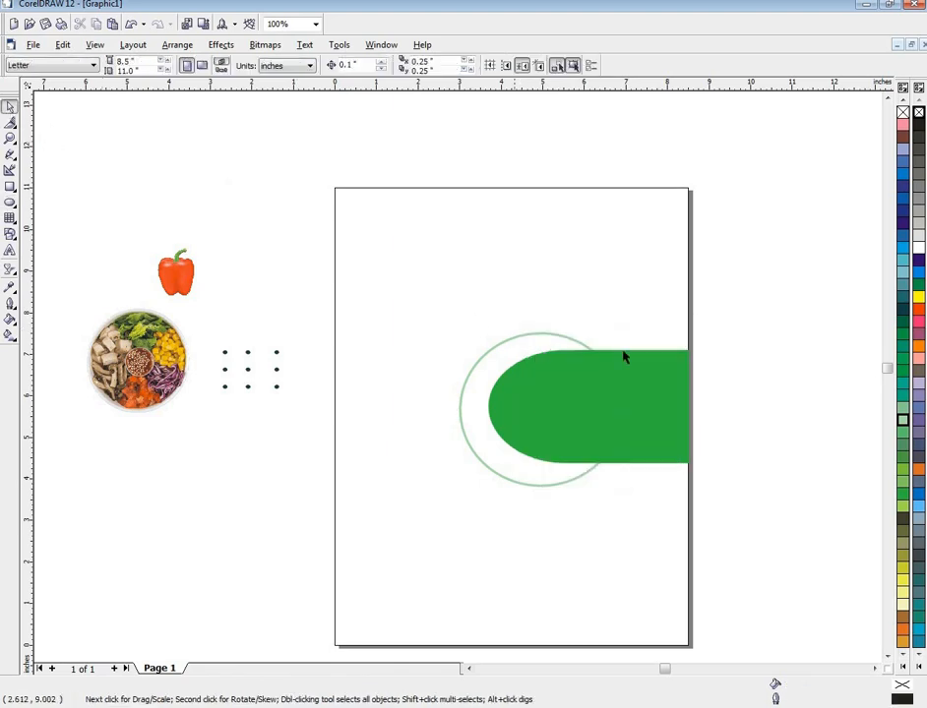
- Nudge the ring down 0.1 inches and stretch the green shape to about 3.45 inches high
{"action": "left_click", "coordinate": [511, 354]}
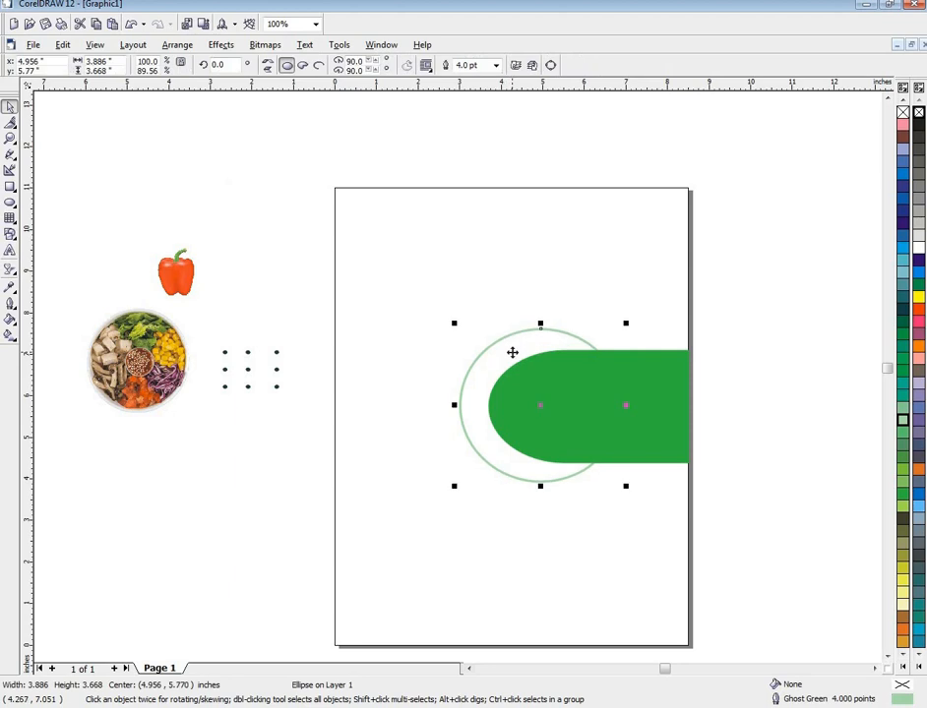
{"action": "key", "text": "Down"}
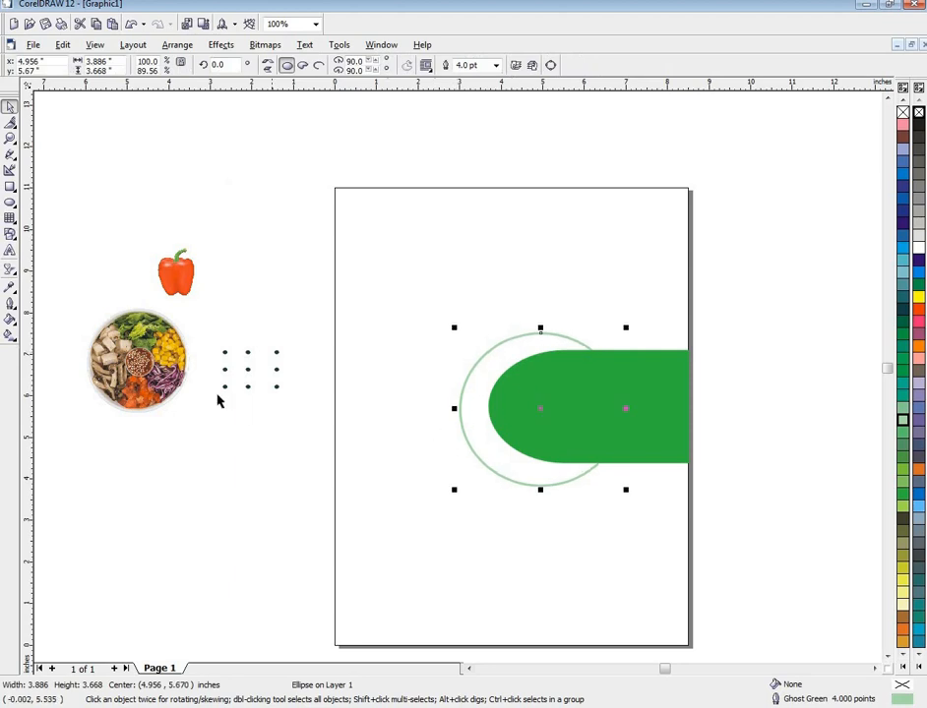
{"action": "left_click", "coordinate": [583, 359]}
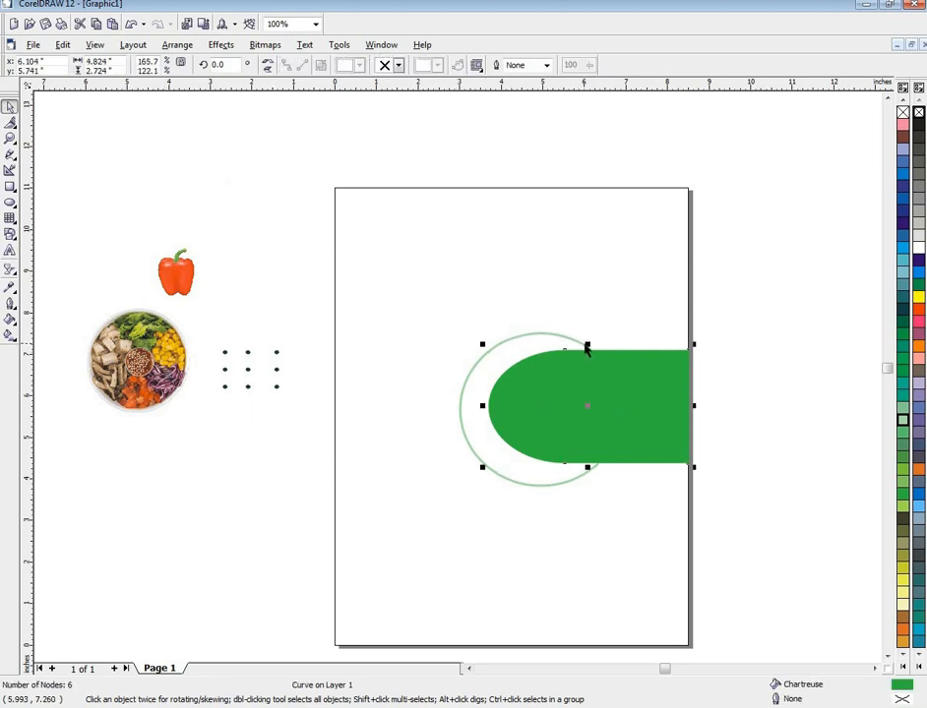
{"action": "left_click", "coordinate": [591, 488]}
{"action": "left_click", "coordinate": [588, 464]}
{"action": "left_click_drag", "start_coordinate": [587, 467], "coordinate": [587, 482]}
{"action": "left_click_drag", "start_coordinate": [588, 346], "coordinate": [551, 329]}
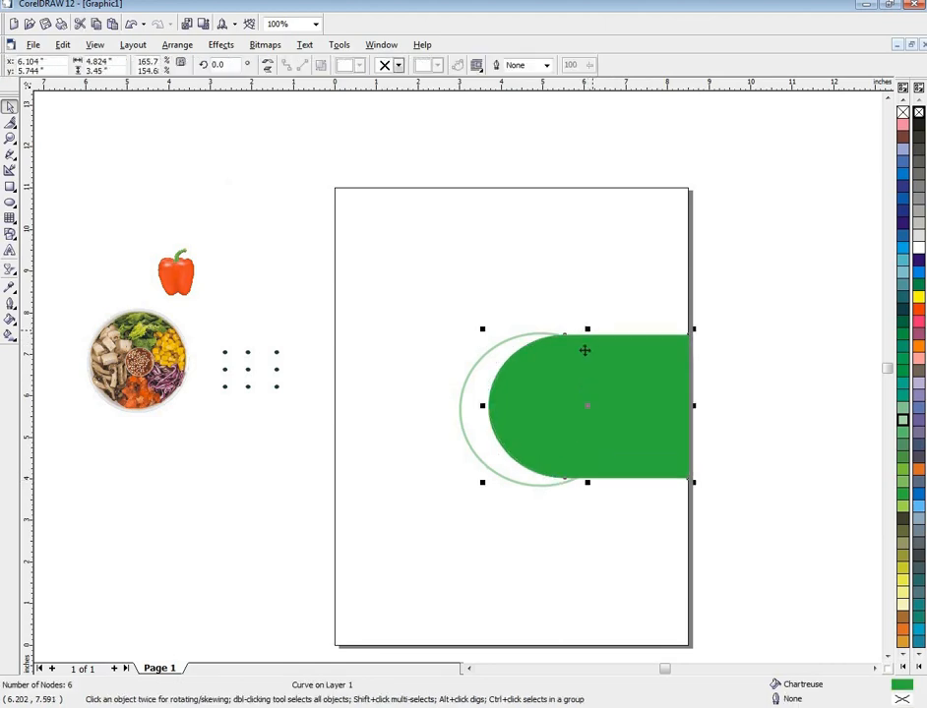
- Move the ring to about x 4.71, y 5.81 inches and stretch its height to about 4.11 inches
{"action": "left_click", "coordinate": [464, 407]}
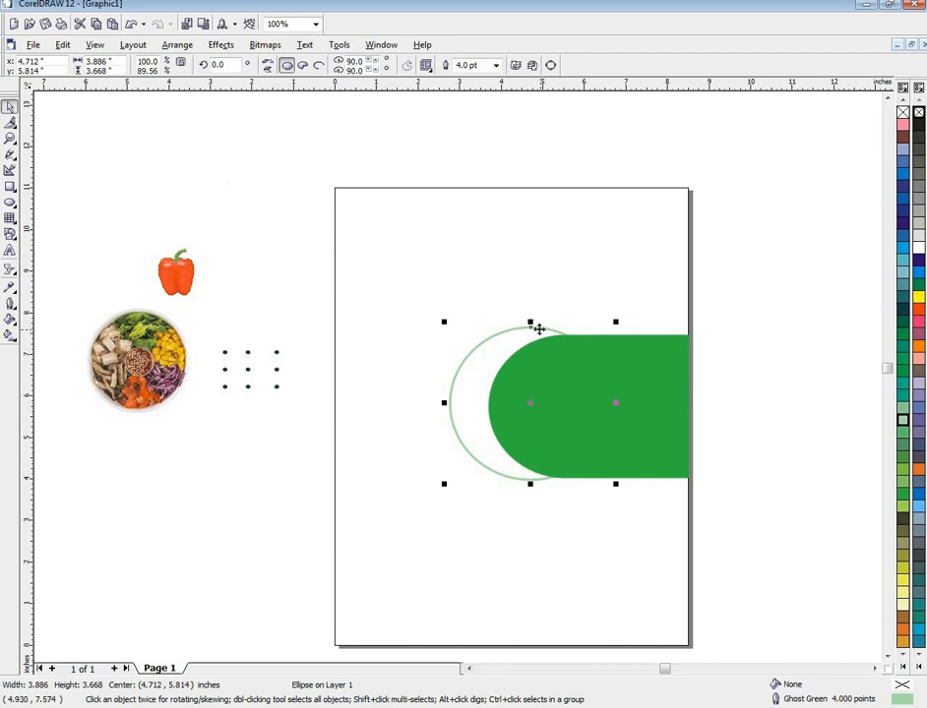
{"action": "left_click", "coordinate": [537, 312]}
{"action": "left_click", "coordinate": [531, 337]}
{"action": "left_click_drag", "start_coordinate": [530, 320], "coordinate": [537, 296]}
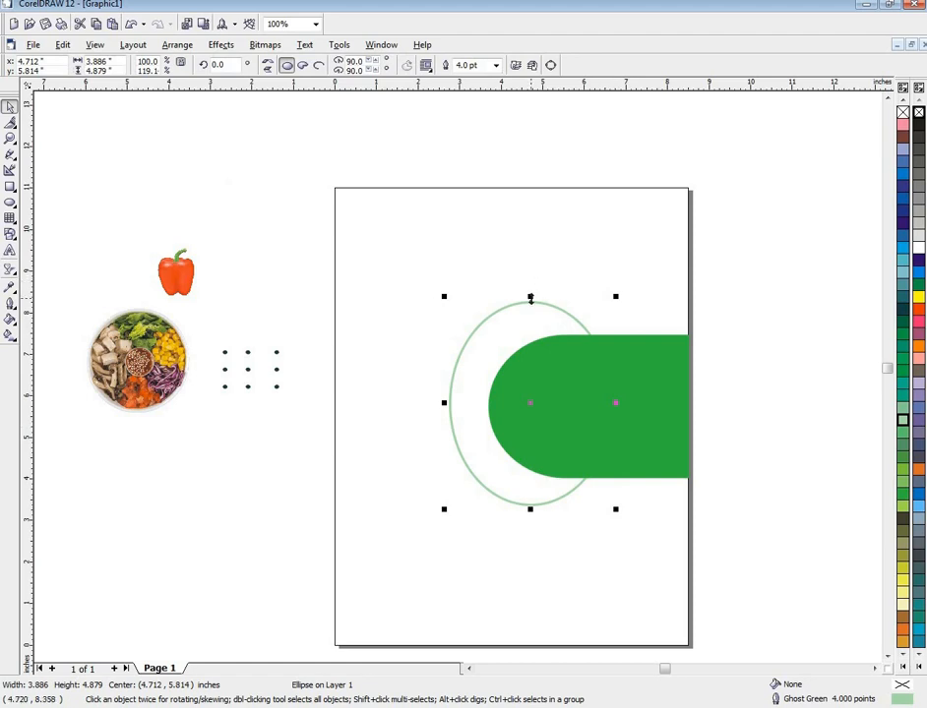
{"action": "left_click_drag", "start_coordinate": [531, 299], "coordinate": [537, 317]}
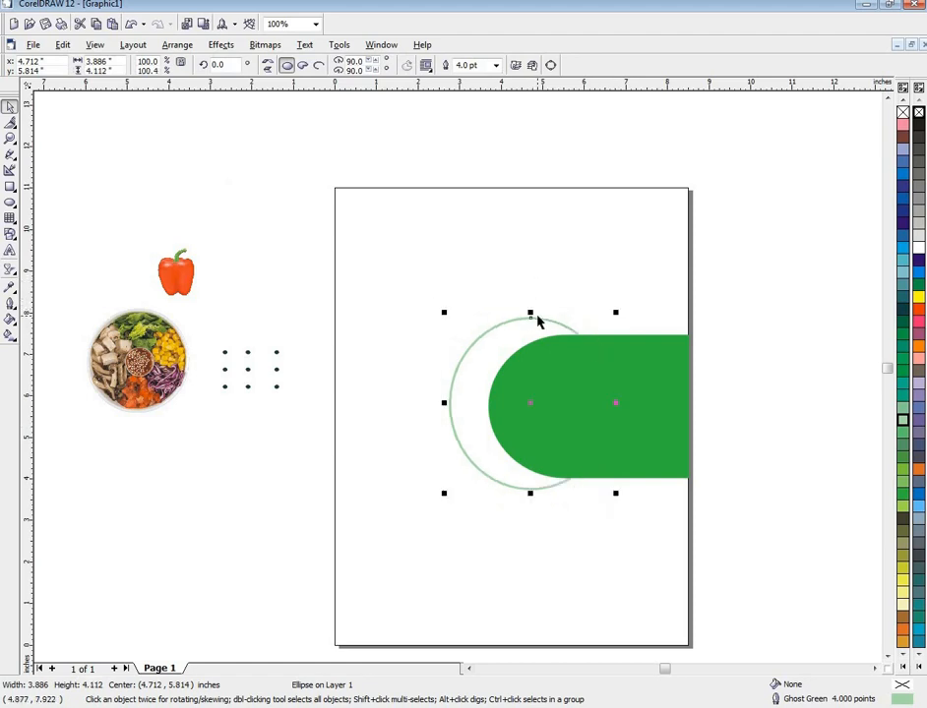
- Move the food bowl picture onto the green shape's rounded end, bring it to the front and shift it to about x 5.49, y 5.67 inches
{"action": "left_click_drag", "start_coordinate": [222, 398], "coordinate": [600, 431]}
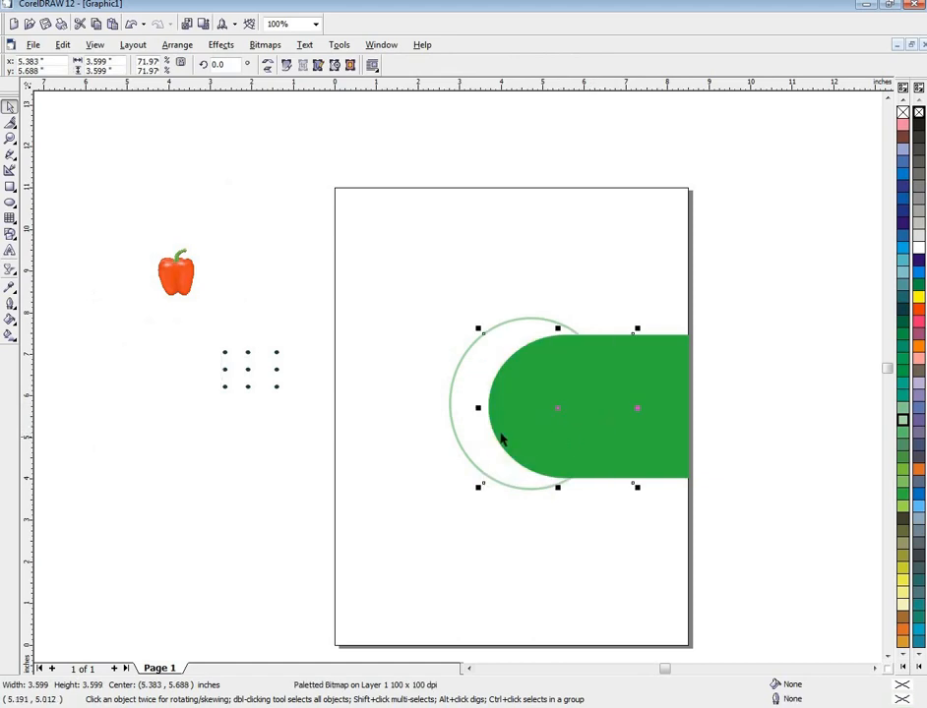
{"action": "right_click", "coordinate": [558, 408]}
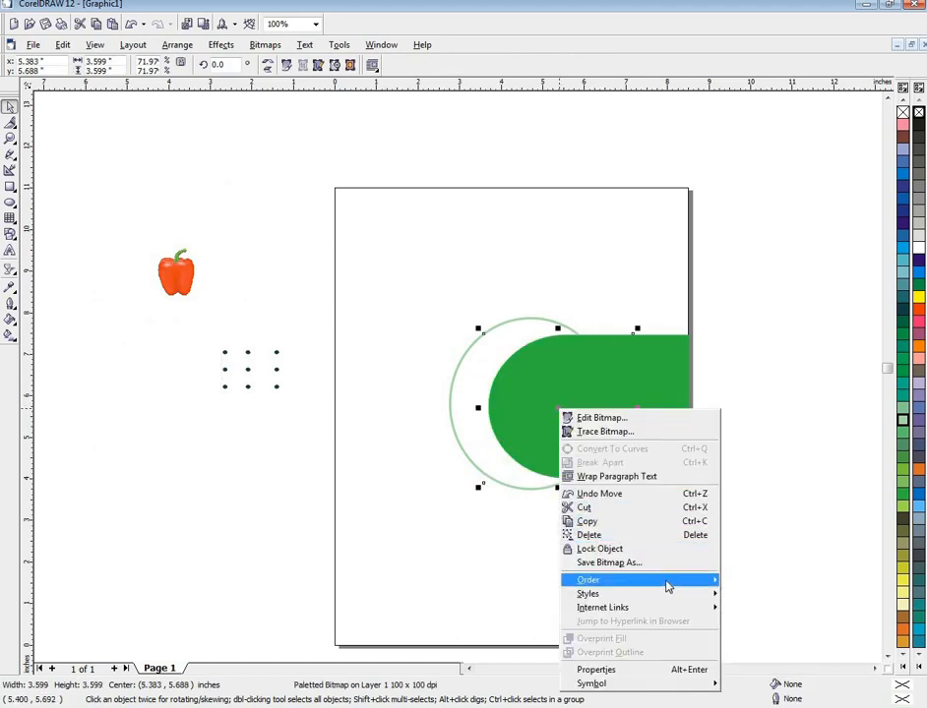
{"action": "left_click", "coordinate": [728, 582]}
{"action": "left_click", "coordinate": [385, 329]}
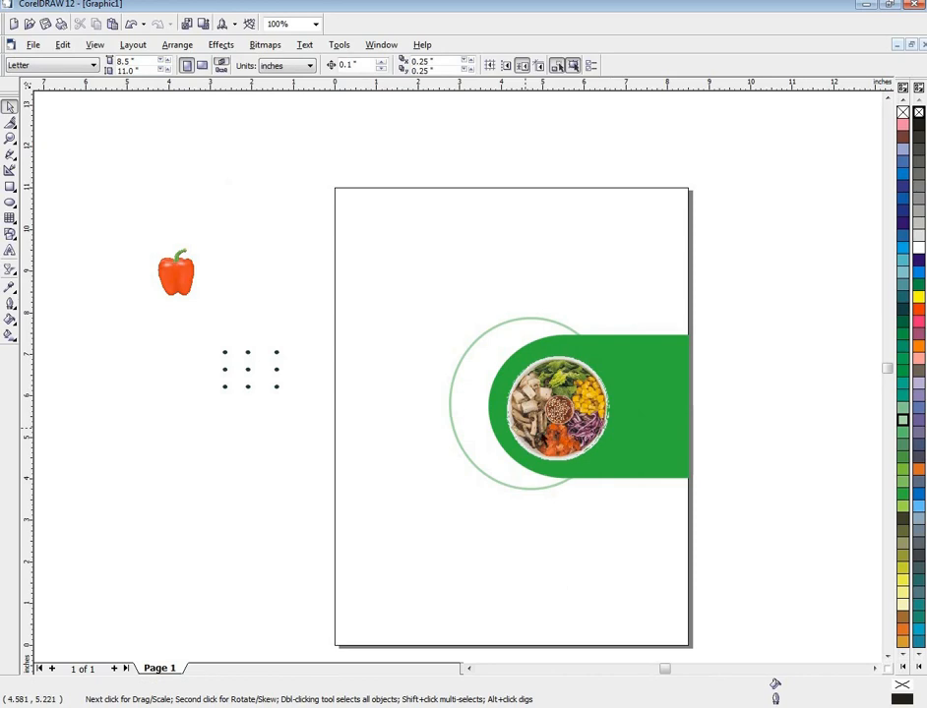
{"action": "left_click", "coordinate": [525, 429]}
{"action": "left_click", "coordinate": [172, 275]}
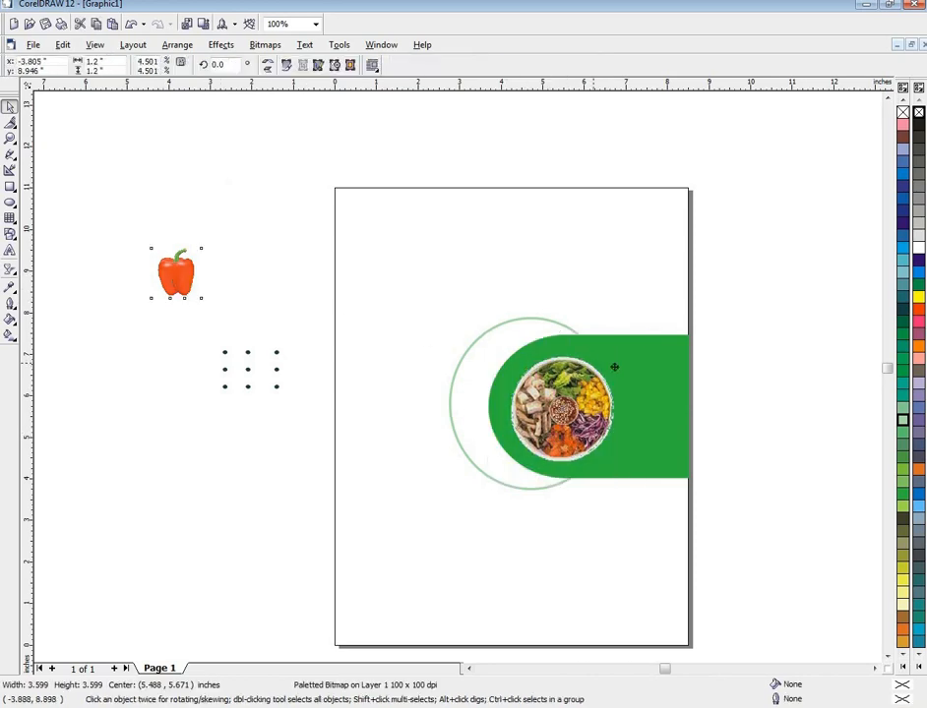
{"action": "left_click_drag", "start_coordinate": [614, 367], "coordinate": [636, 365]}
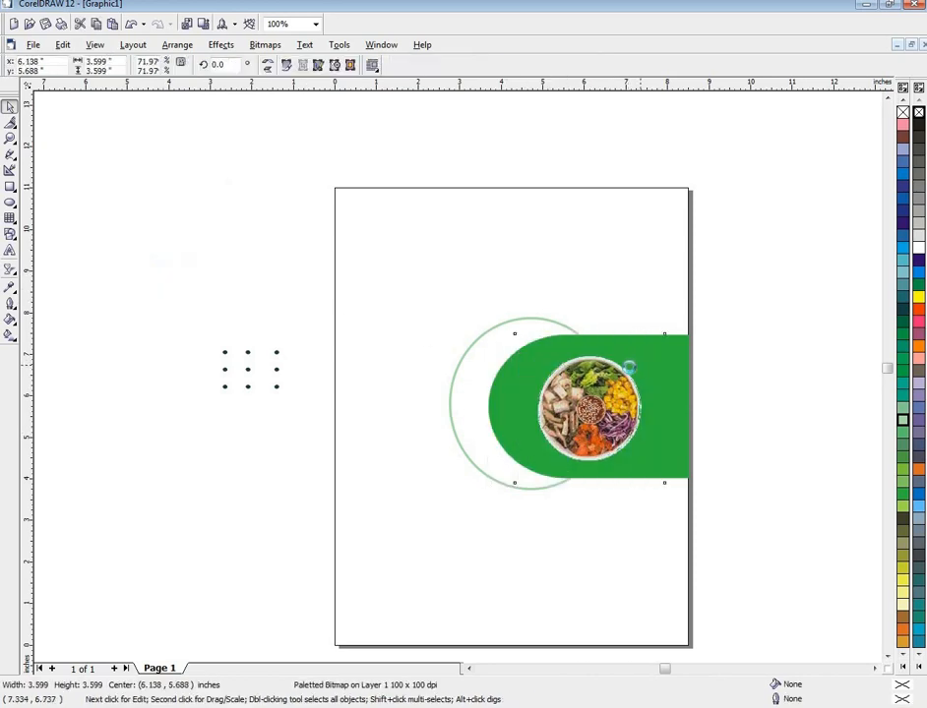
{"action": "double_click", "coordinate": [629, 368]}
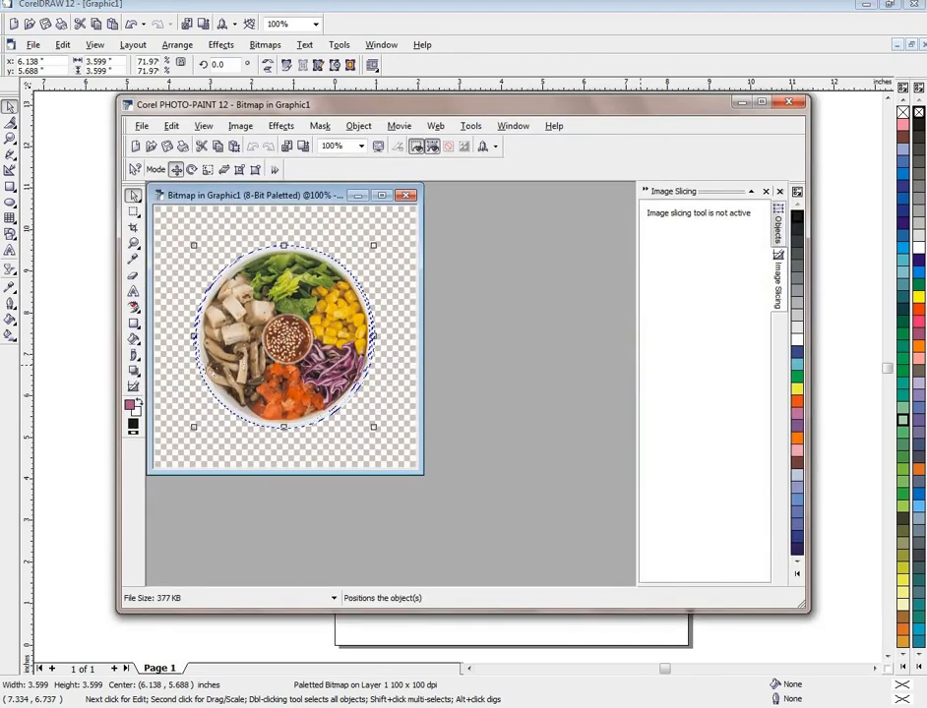
{"action": "left_click", "coordinate": [787, 103]}
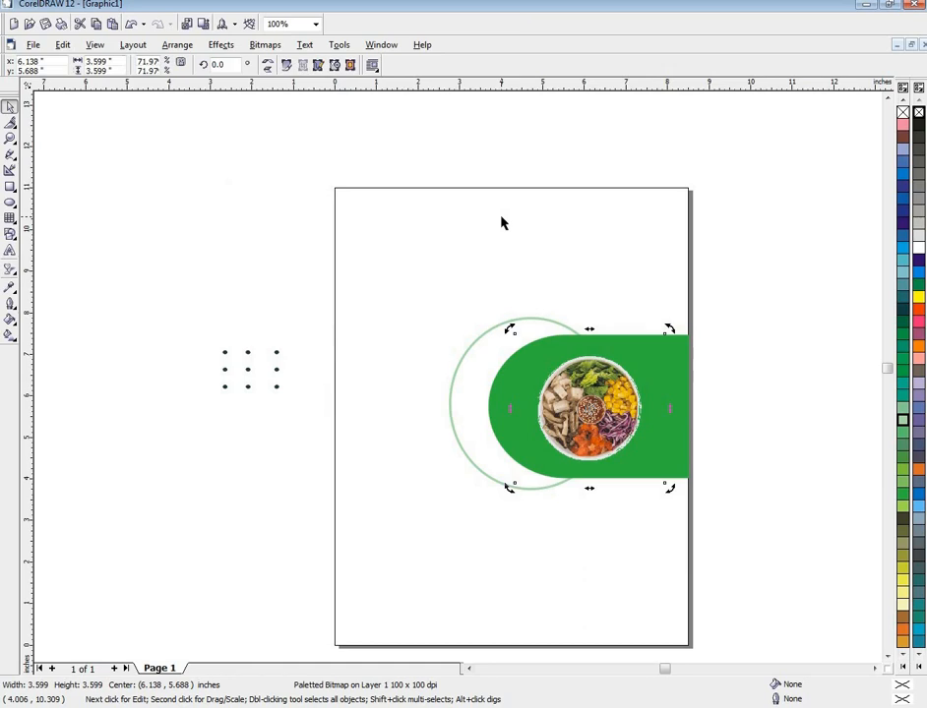
{"action": "key", "text": "ctrl+v"}
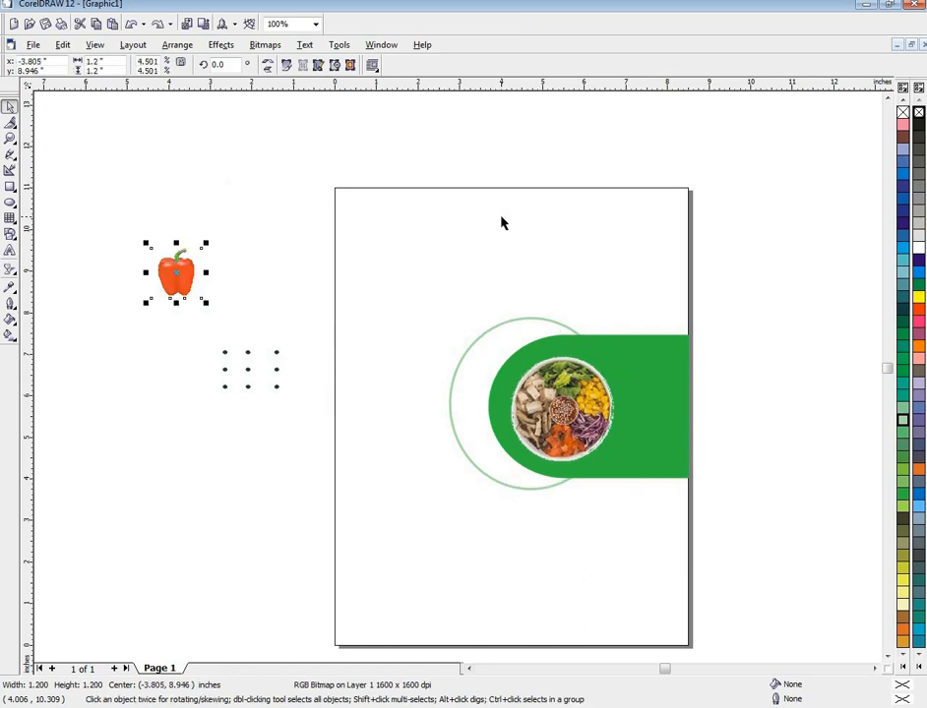
- Move the pepper picture across the page to just above the green shape, at about x 7.20, y 8.05 inches
{"action": "key", "text": "Down"}
{"action": "key", "text": "Right"}
{"action": "key", "text": "Right"}
{"action": "key", "text": "Right"}
{"action": "key", "text": "Right"}
{"action": "key", "text": "Right"}
{"action": "key", "text": "Right"}
{"action": "key", "text": "Right"}
{"action": "key", "text": "Right"}
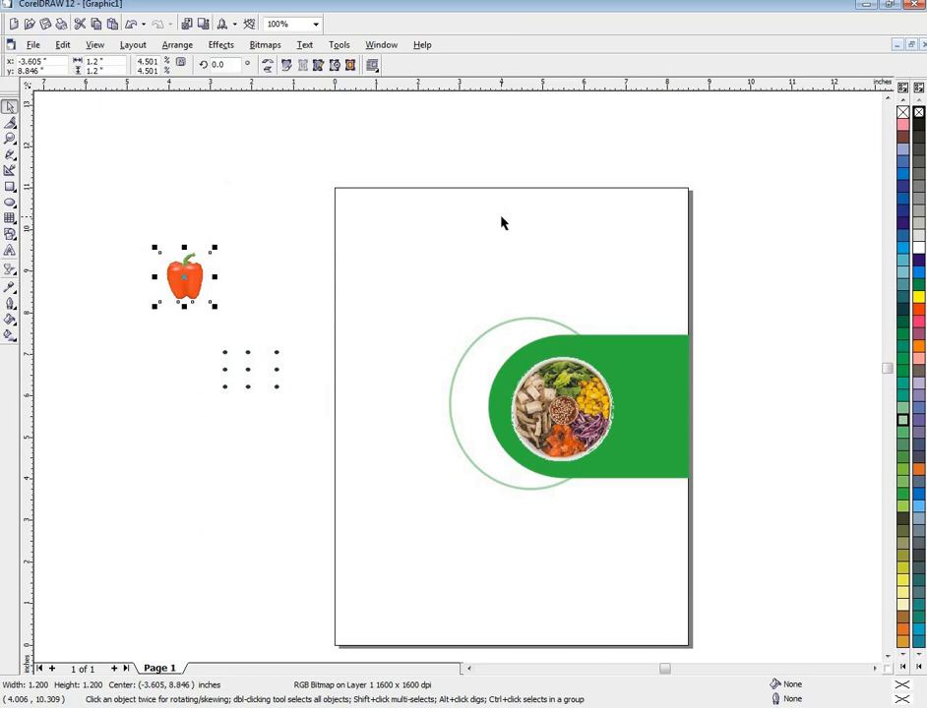
{"action": "key", "text": "Right"}
{"action": "key", "text": "Right"}
{"action": "key", "text": "Right"}
{"action": "key", "text": "Right"}
{"action": "key", "text": "Right"}
{"action": "key", "text": "Right"}
{"action": "key", "text": "Right"}
{"action": "key", "text": "Right"}
{"action": "key", "text": "Right"}
{"action": "key", "text": "Right"}
{"action": "key", "text": "Right"}
{"action": "key", "text": "Right"}
{"action": "key", "text": "Right"}
{"action": "key", "text": "Right"}
{"action": "key", "text": "Right"}
{"action": "key", "text": "Right"}
{"action": "key", "text": "Right"}
{"action": "key", "text": "Right"}
{"action": "key", "text": "Right"}
{"action": "key", "text": "Right"}
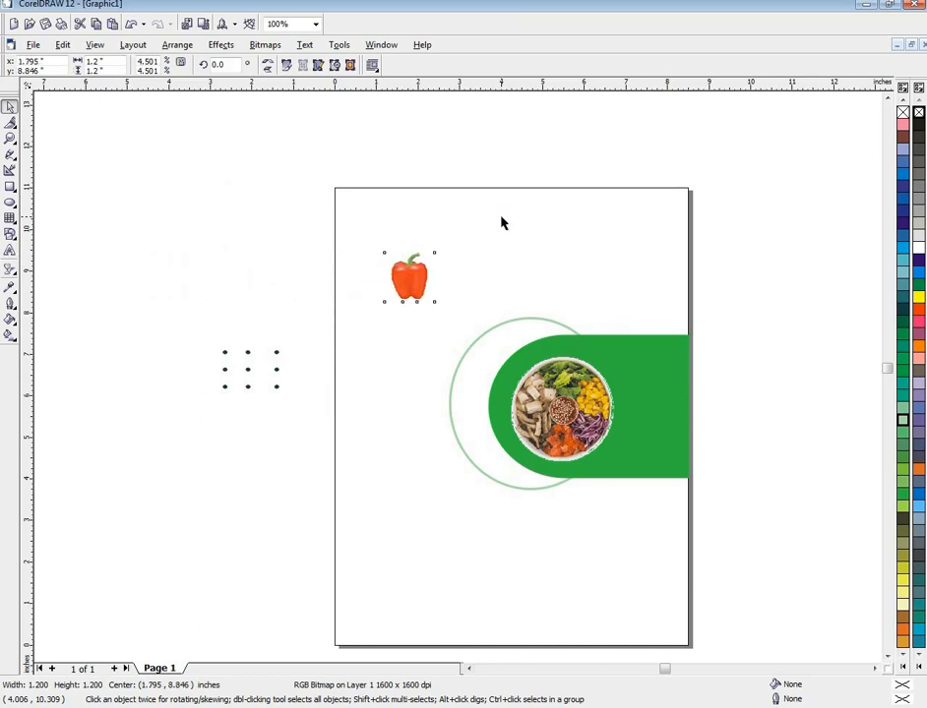
{"action": "key", "text": "Right"}
{"action": "key", "text": "Right"}
{"action": "key", "text": "Right"}
{"action": "key", "text": "Right"}
{"action": "key", "text": "Right"}
{"action": "key", "text": "Right"}
{"action": "key", "text": "Right"}
{"action": "key", "text": "Right"}
{"action": "key", "text": "Right"}
{"action": "key", "text": "Right"}
{"action": "key", "text": "Right"}
{"action": "key", "text": "Right"}
{"action": "key", "text": "Right"}
{"action": "key", "text": "Right"}
{"action": "key", "text": "Right"}
{"action": "key", "text": "Right"}
{"action": "key", "text": "Right"}
{"action": "key", "text": "Right"}
{"action": "key", "text": "Right"}
{"action": "key", "text": "Right"}
{"action": "key", "text": "Down"}
{"action": "key", "text": "Down"}
{"action": "key", "text": "Down"}
{"action": "key", "text": "Down"}
{"action": "key", "text": "Down"}
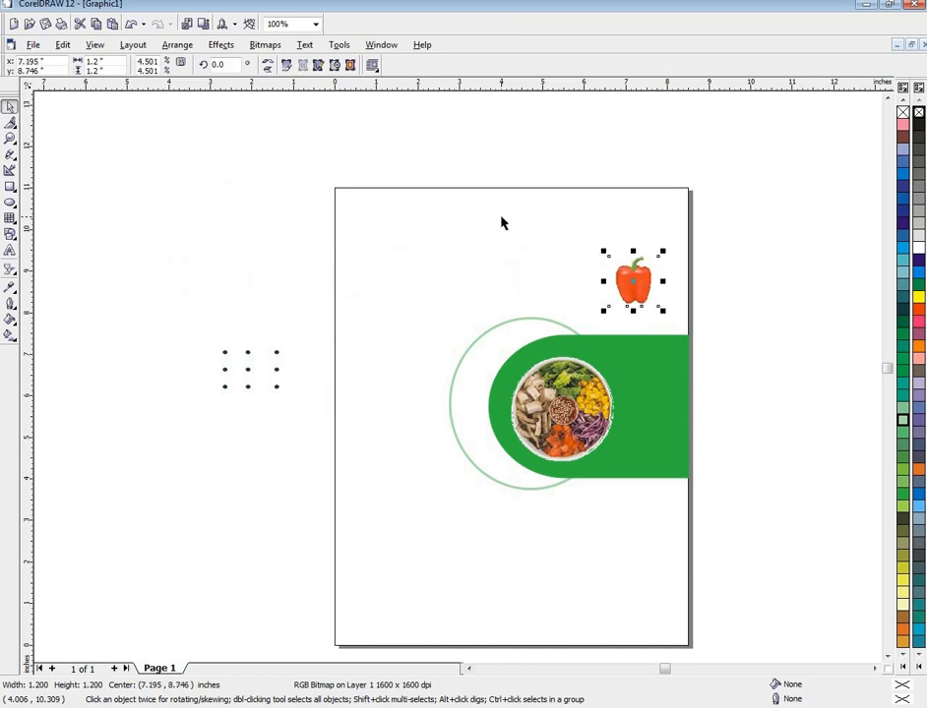
{"action": "key", "text": "Down"}
{"action": "key", "text": "Down"}
{"action": "key", "text": "Down"}
{"action": "key", "text": "Down"}
{"action": "key", "text": "Down"}
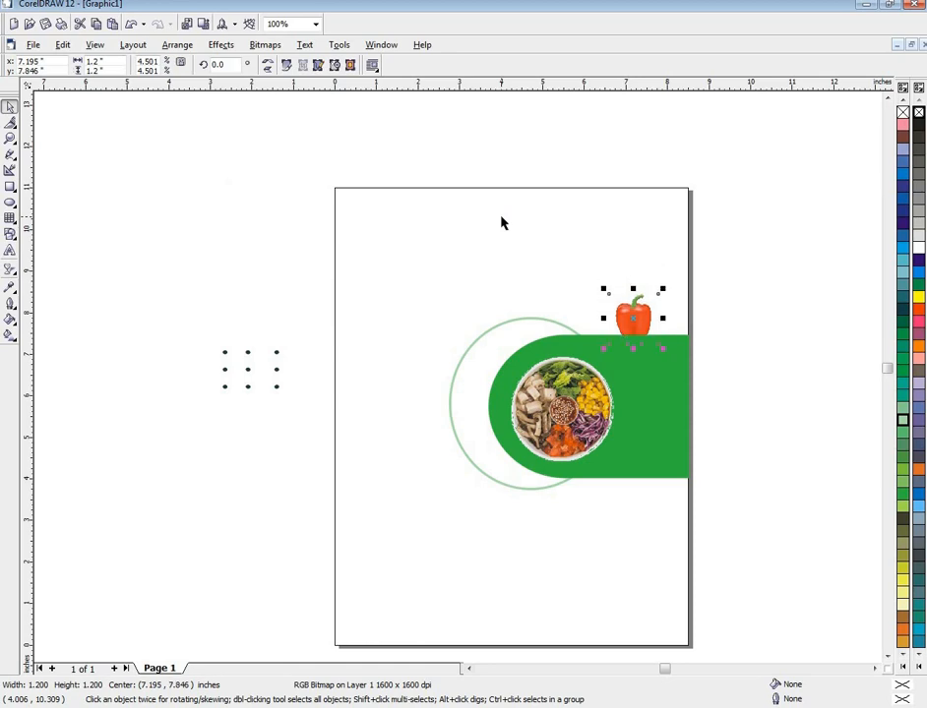
{"action": "key", "text": "Up"}
{"action": "key", "text": "Up"}
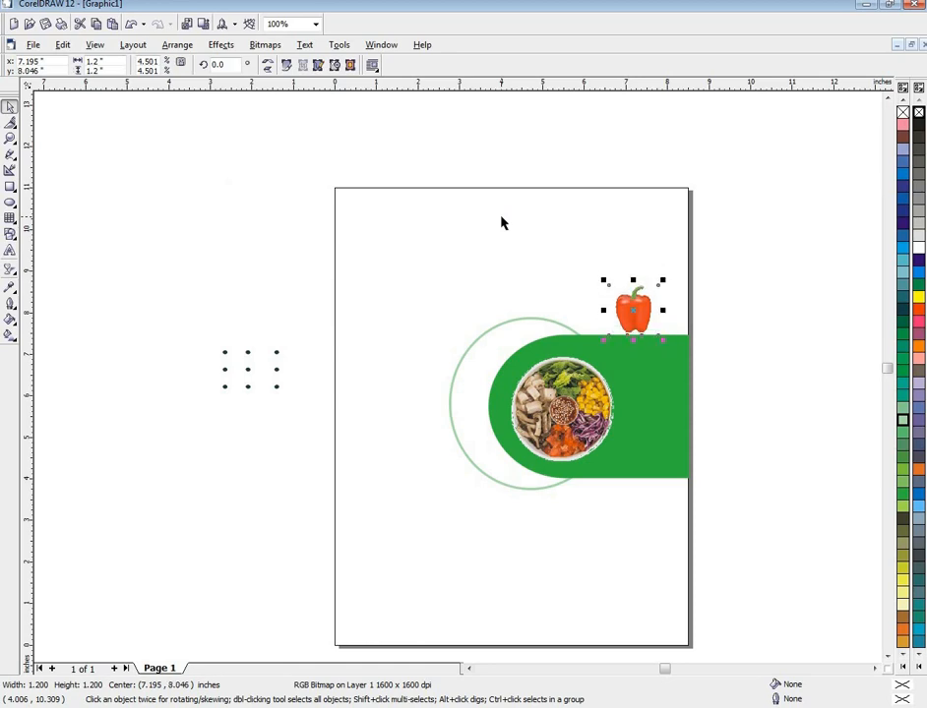
- Bring the pepper to the front and move it down 1.5 inches onto the green shape beside the bowl
{"action": "right_click", "coordinate": [624, 309]}
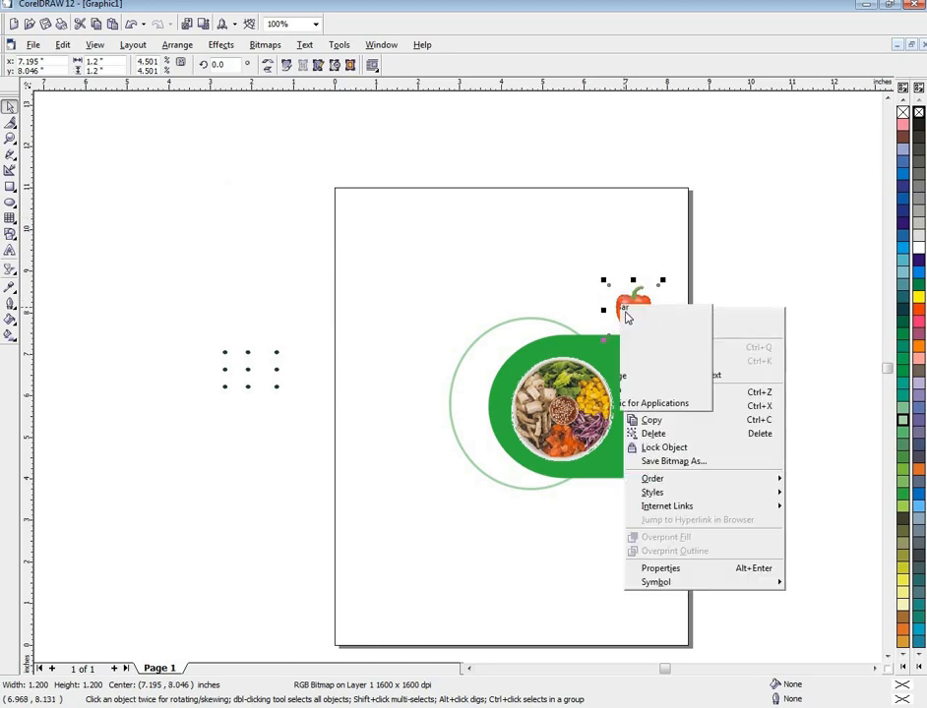
{"action": "key", "text": "Escape"}
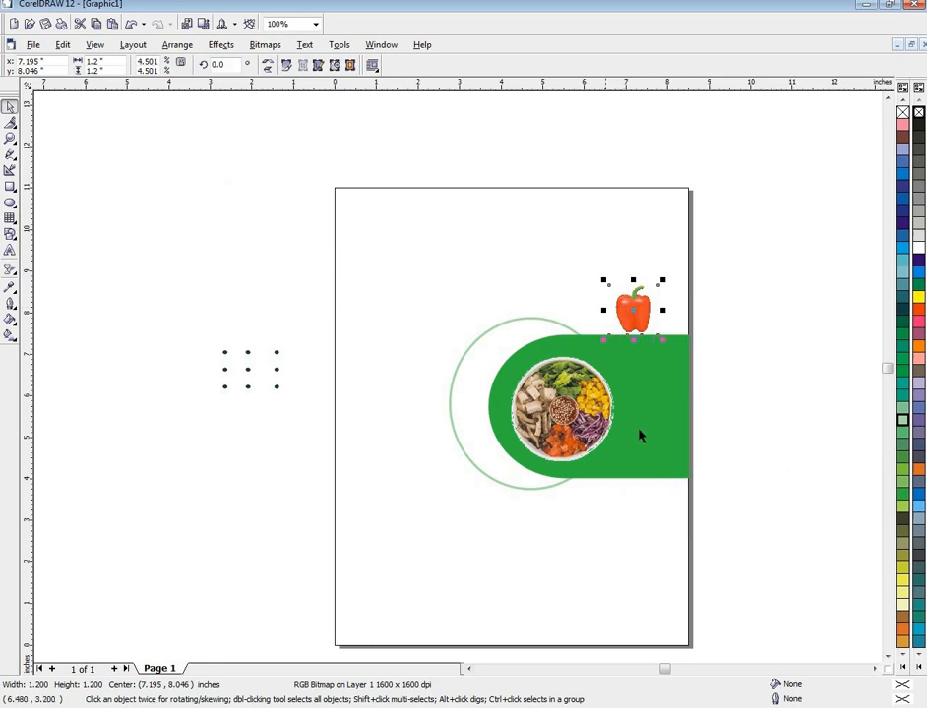
{"action": "right_click", "coordinate": [635, 312]}
{"action": "mouse_move", "coordinate": [674, 487]}
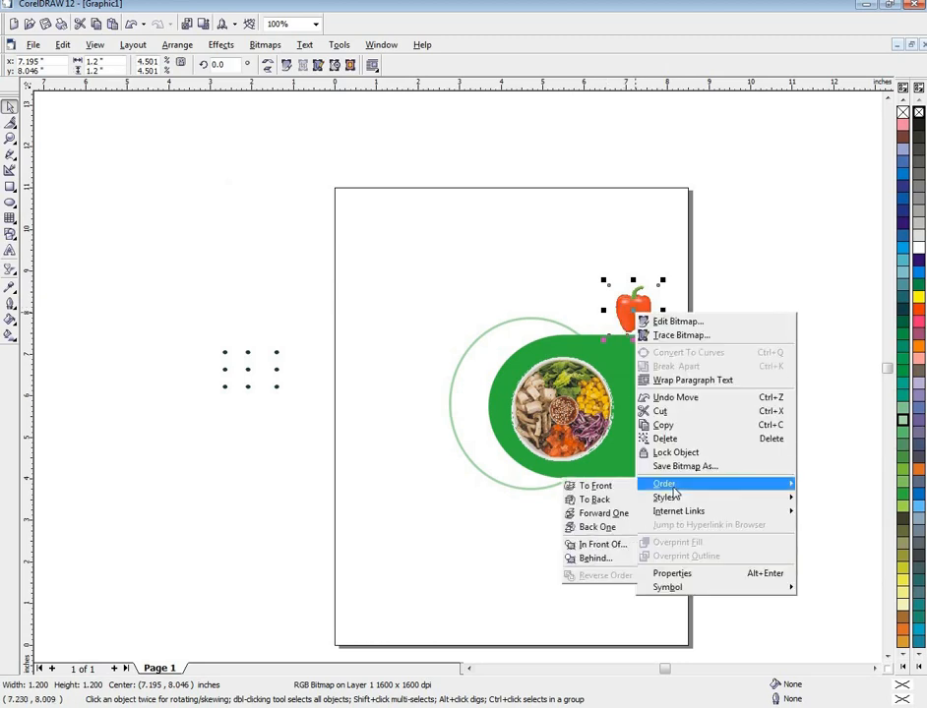
{"action": "left_click", "coordinate": [616, 494]}
{"action": "key", "text": "Down"}
{"action": "key", "text": "Down"}
{"action": "key", "text": "Down"}
{"action": "key", "text": "Down"}
{"action": "key", "text": "Down"}
{"action": "key", "text": "Down"}
{"action": "key", "text": "Down"}
{"action": "key", "text": "Down"}
{"action": "key", "text": "Down"}
{"action": "key", "text": "Down"}
{"action": "key", "text": "Down"}
{"action": "key", "text": "Down"}
{"action": "key", "text": "Down"}
{"action": "key", "text": "Down"}
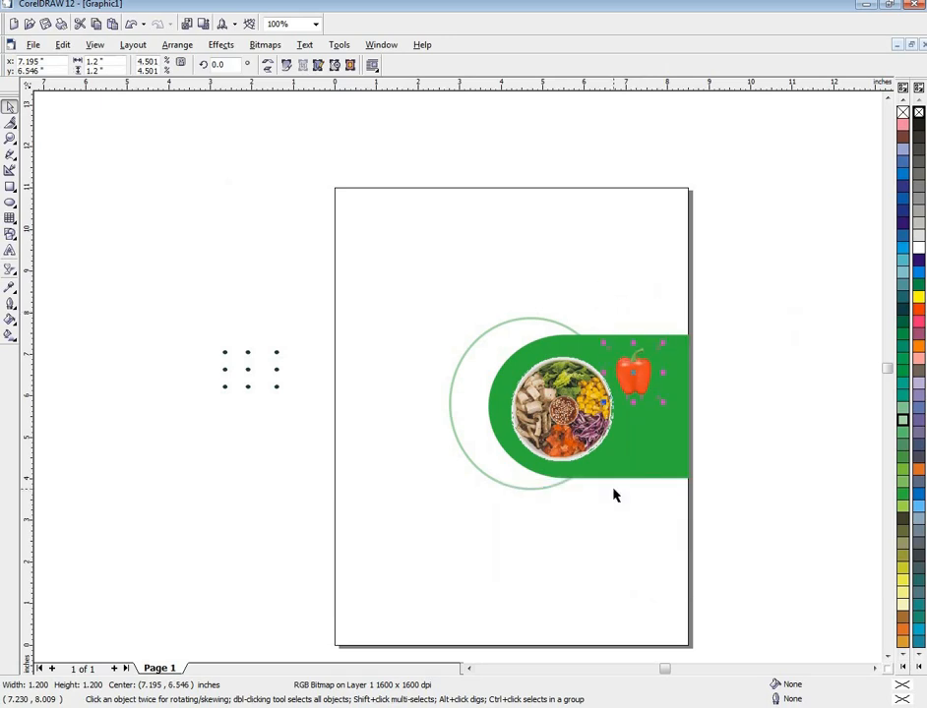
- Nudge the pepper 0.3 inches to the right and shrink it proportionally to about 1.05 inches
{"action": "key", "text": "Right"}
{"action": "key", "text": "Right"}
{"action": "key", "text": "Right"}
{"action": "key", "text": "Up"}
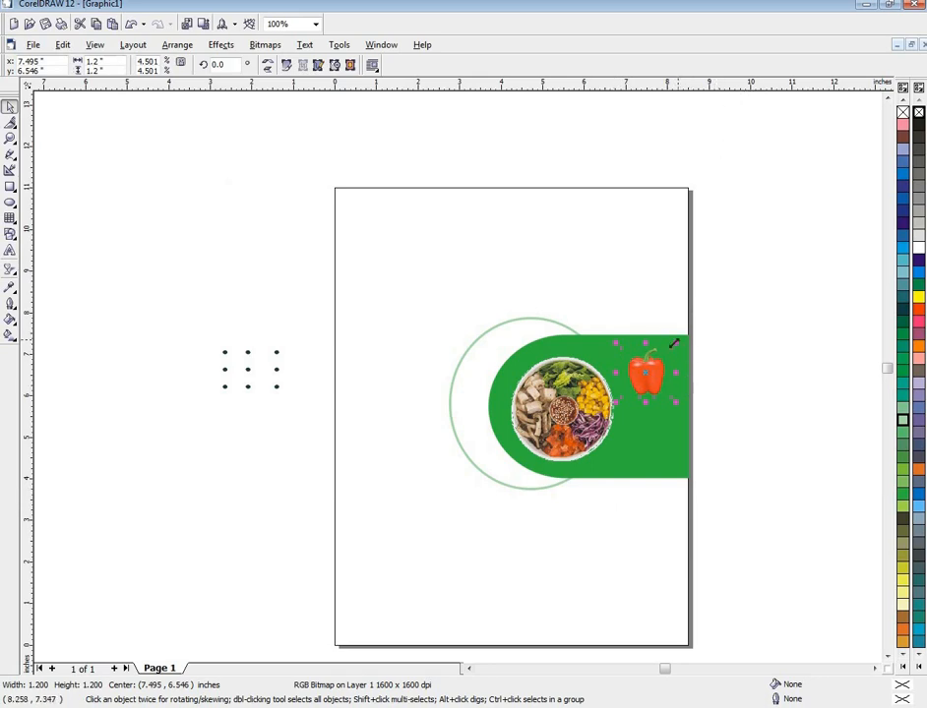
{"action": "left_click_drag", "start_coordinate": [678, 340], "coordinate": [672, 347]}
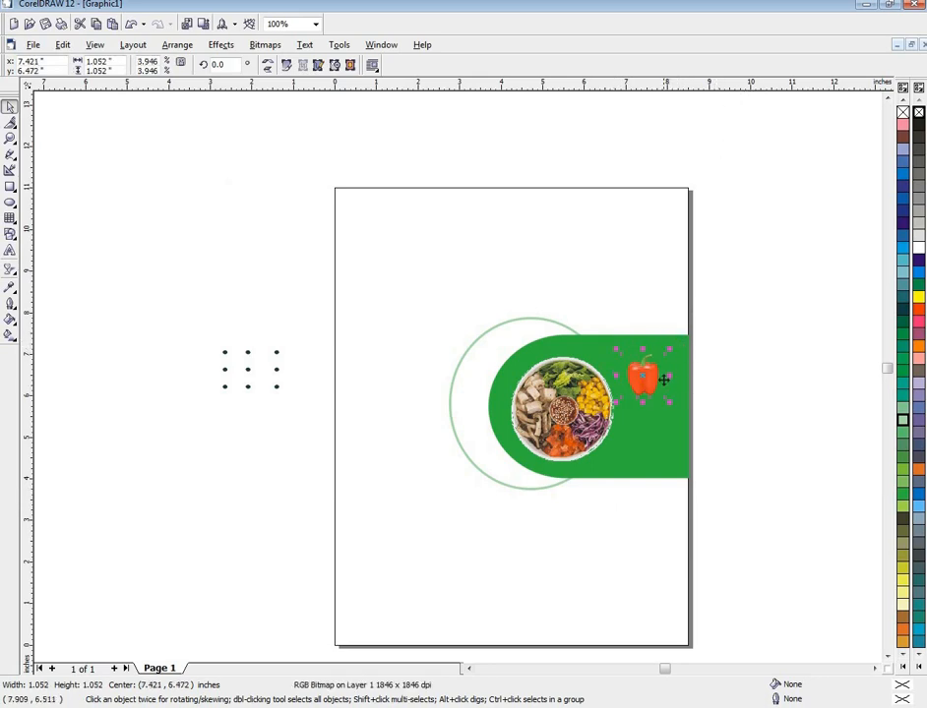
{"action": "left_click", "coordinate": [329, 418]}
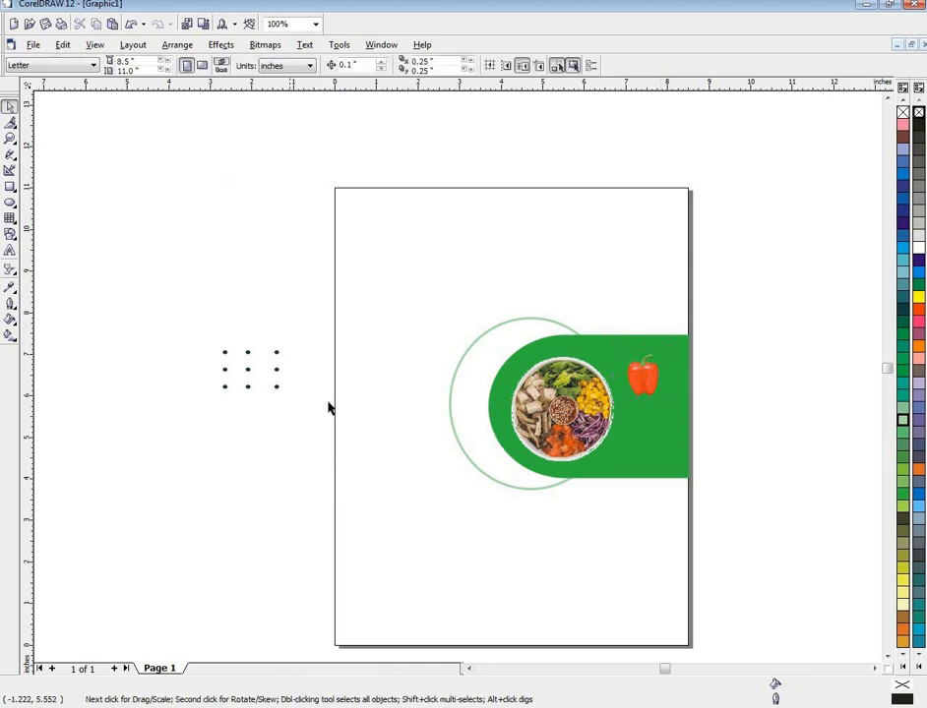
- Move the nine-dot group onto the page's upper area, centred at about x 6.98, y 10.03 inches
{"action": "left_click", "coordinate": [249, 352]}
{"action": "key", "text": "Right"}
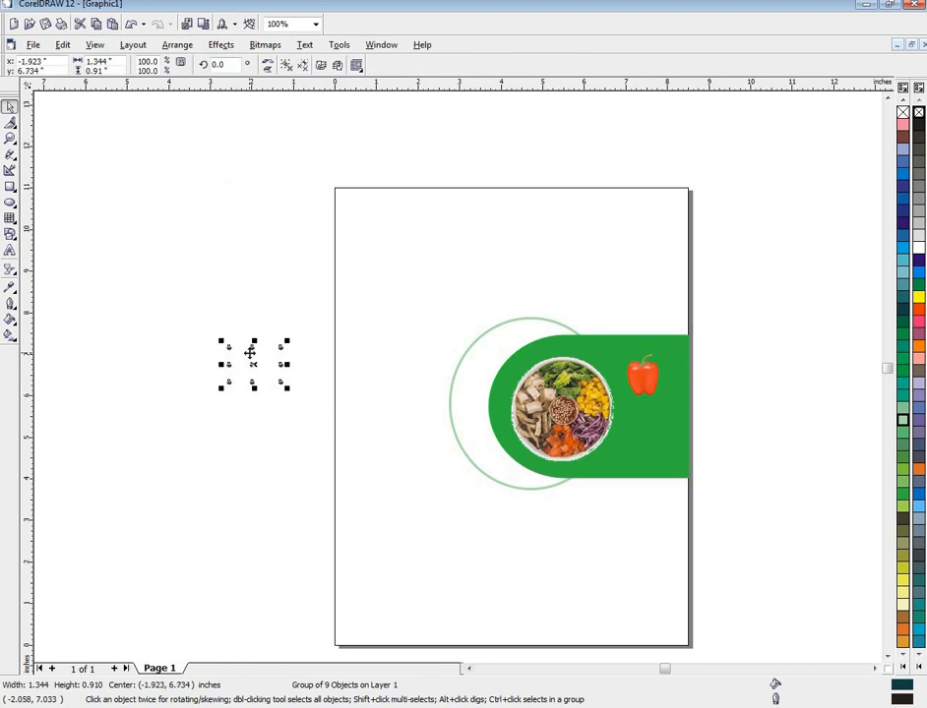
{"action": "key", "text": "Up"}
{"action": "key", "text": "Up"}
{"action": "key", "text": "Up"}
{"action": "key", "text": "Up"}
{"action": "key", "text": "Up"}
{"action": "key", "text": "Up"}
{"action": "key", "text": "Up"}
{"action": "key", "text": "Up"}
{"action": "key", "text": "Up"}
{"action": "key", "text": "Up"}
{"action": "key", "text": "Up"}
{"action": "key", "text": "Up"}
{"action": "key", "text": "Up"}
{"action": "key", "text": "Up"}
{"action": "key", "text": "Up"}
{"action": "key", "text": "Up"}
{"action": "key", "text": "Up"}
{"action": "key", "text": "Up"}
{"action": "key", "text": "Up"}
{"action": "key", "text": "Up"}
{"action": "key", "text": "Right"}
{"action": "key", "text": "Right"}
{"action": "key", "text": "Right"}
{"action": "key", "text": "Right"}
{"action": "key", "text": "Right"}
{"action": "key", "text": "Right"}
{"action": "key", "text": "Right"}
{"action": "key", "text": "Right"}
{"action": "key", "text": "Right"}
{"action": "key", "text": "Right"}
{"action": "key", "text": "Right"}
{"action": "key", "text": "Right"}
{"action": "key", "text": "Right"}
{"action": "key", "text": "Right"}
{"action": "key", "text": "Right"}
{"action": "key", "text": "Right"}
{"action": "key", "text": "Right"}
{"action": "key", "text": "Right"}
{"action": "key", "text": "Right"}
{"action": "key", "text": "Right"}
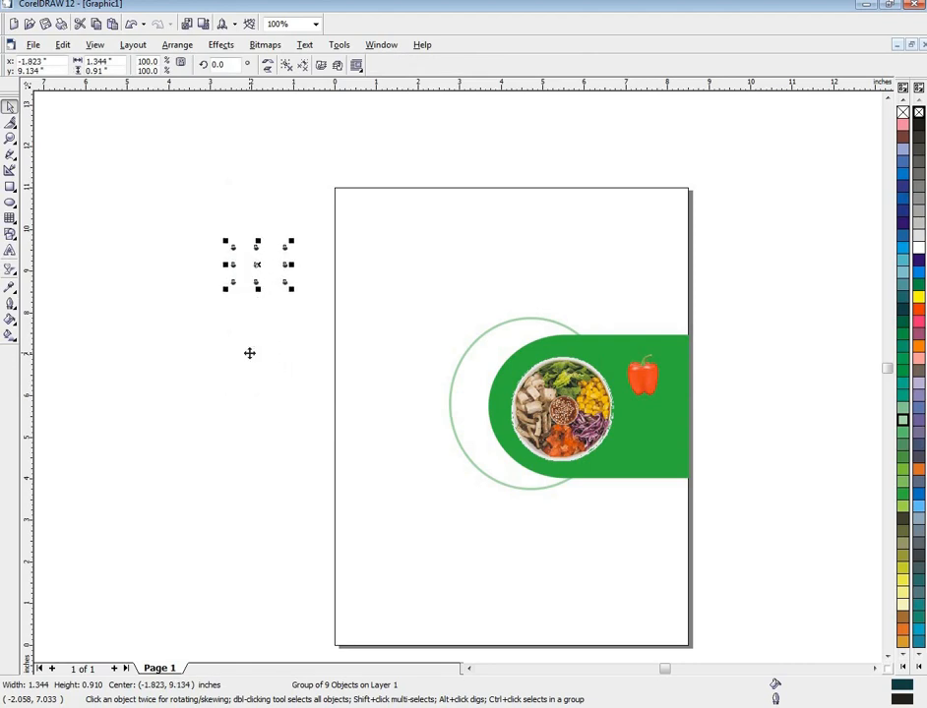
{"action": "key", "text": "Right"}
{"action": "key", "text": "Right"}
{"action": "key", "text": "Right"}
{"action": "key", "text": "Right"}
{"action": "key", "text": "Right"}
{"action": "key", "text": "Right"}
{"action": "key", "text": "Right"}
{"action": "key", "text": "Right"}
{"action": "key", "text": "Right"}
{"action": "key", "text": "Right"}
{"action": "key", "text": "Right"}
{"action": "key", "text": "Right"}
{"action": "key", "text": "Right"}
{"action": "key", "text": "Right"}
{"action": "key", "text": "Right"}
{"action": "key", "text": "Right"}
{"action": "key", "text": "Right"}
{"action": "key", "text": "Right"}
{"action": "key", "text": "Right"}
{"action": "key", "text": "Right"}
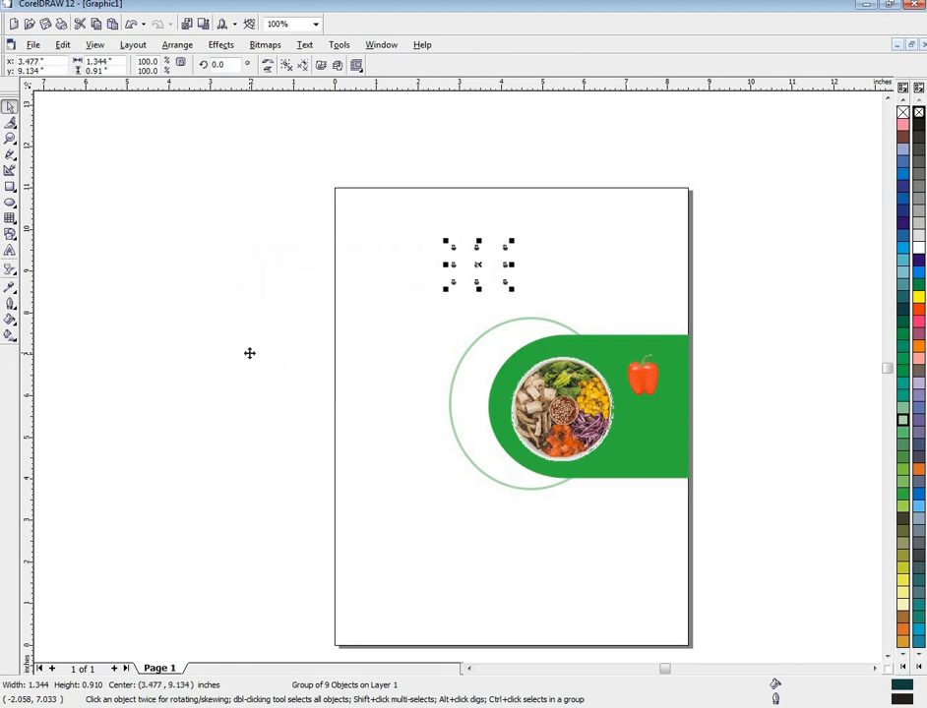
{"action": "key", "text": "Up"}
{"action": "key", "text": "Up"}
{"action": "key", "text": "Up"}
{"action": "key", "text": "Up"}
{"action": "key", "text": "Up"}
{"action": "key", "text": "Up"}
{"action": "key", "text": "Up"}
{"action": "key", "text": "Up"}
{"action": "key", "text": "Up"}
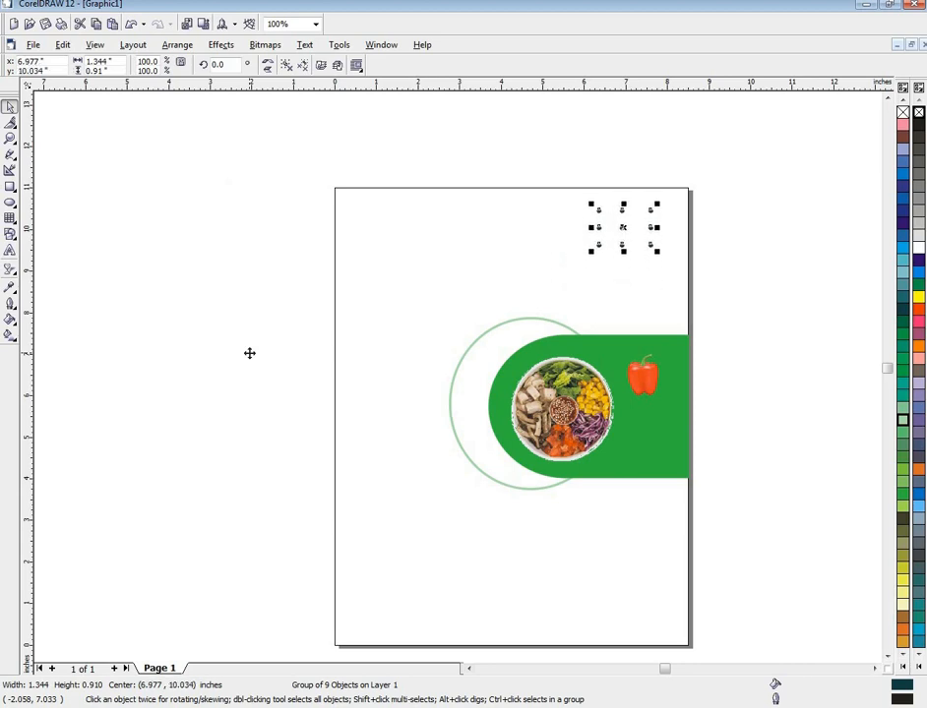
- Duplicate the dot group and move the copy above the ring, to about x 4.28, y 8.73 inches
{"action": "key", "text": "KP_Add"}
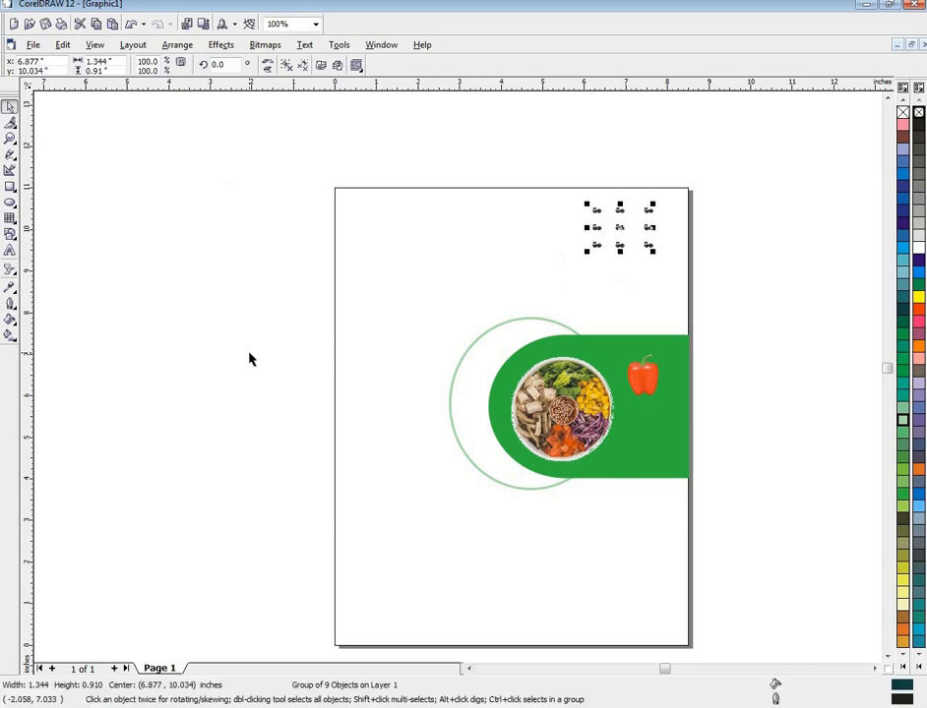
{"action": "key", "text": "Left"}
{"action": "key", "text": "Left"}
{"action": "key", "text": "Left"}
{"action": "key", "text": "Left"}
{"action": "key", "text": "Left"}
{"action": "key", "text": "Left"}
{"action": "key", "text": "Left"}
{"action": "key", "text": "Left"}
{"action": "key", "text": "Left"}
{"action": "key", "text": "Left"}
{"action": "key", "text": "Left"}
{"action": "key", "text": "Left"}
{"action": "key", "text": "Left"}
{"action": "key", "text": "Left"}
{"action": "key", "text": "Left"}
{"action": "key", "text": "Left"}
{"action": "key", "text": "Left"}
{"action": "key", "text": "Left"}
{"action": "key", "text": "Left"}
{"action": "key", "text": "Down"}
{"action": "key", "text": "Down"}
{"action": "key", "text": "Down"}
{"action": "key", "text": "Down"}
{"action": "key", "text": "Down"}
{"action": "key", "text": "Down"}
{"action": "key", "text": "Down"}
{"action": "key", "text": "Down"}
{"action": "key", "text": "Down"}
{"action": "key", "text": "Down"}
{"action": "key", "text": "Down"}
{"action": "key", "text": "Down"}
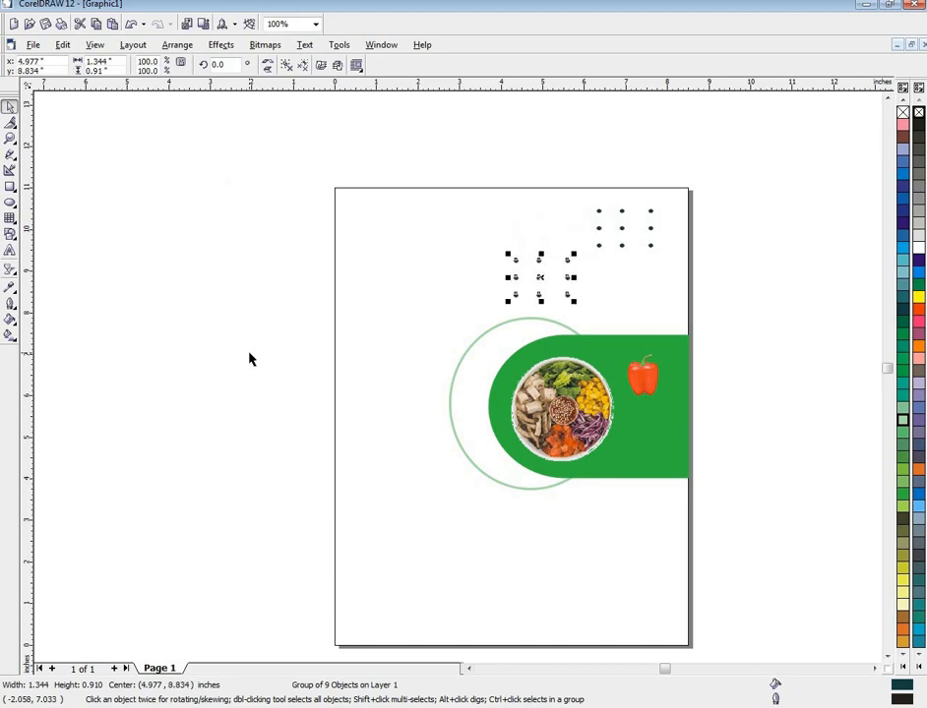
{"action": "key", "text": "Left"}
{"action": "key", "text": "Left"}
{"action": "key", "text": "Left"}
{"action": "key", "text": "Left"}
{"action": "key", "text": "Left"}
{"action": "key", "text": "Left"}
{"action": "key", "text": "Left"}
{"action": "key", "text": "Down"}
{"action": "key", "text": "Left"}
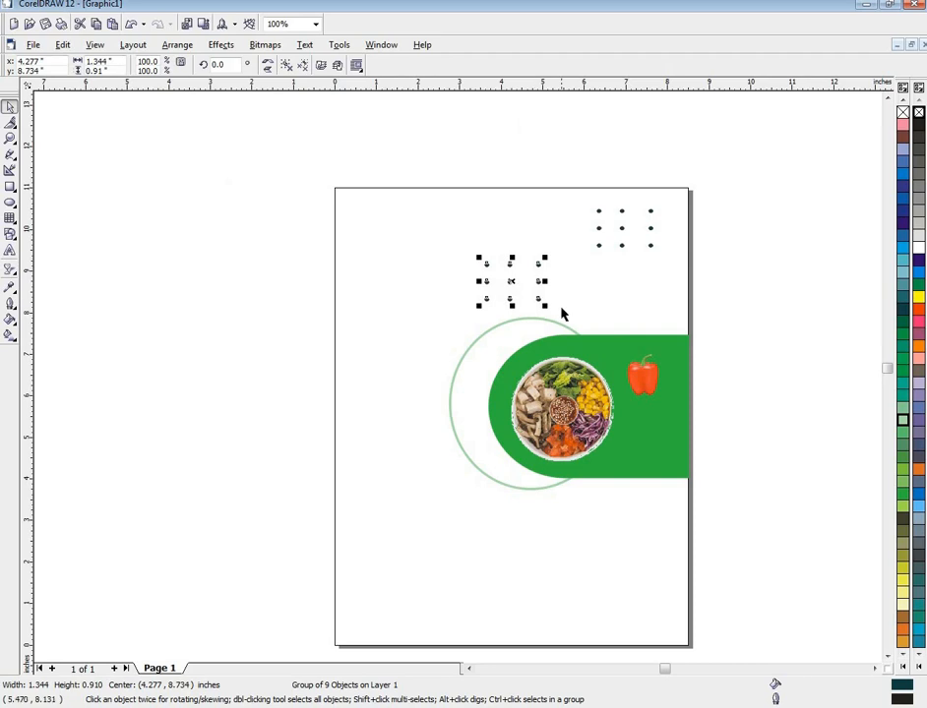
- Shrink the copied dot group above the ring proportionally to about two thirds of its size
{"action": "mouse_move", "coordinate": [544, 305]}
{"action": "left_mouse_down"}
{"action": "mouse_move", "coordinate": [500, 274]}
{"action": "mouse_move", "coordinate": [510, 290]}
{"action": "mouse_move", "coordinate": [536, 290]}
{"action": "left_mouse_up"}
{"action": "left_click", "coordinate": [639, 236]}
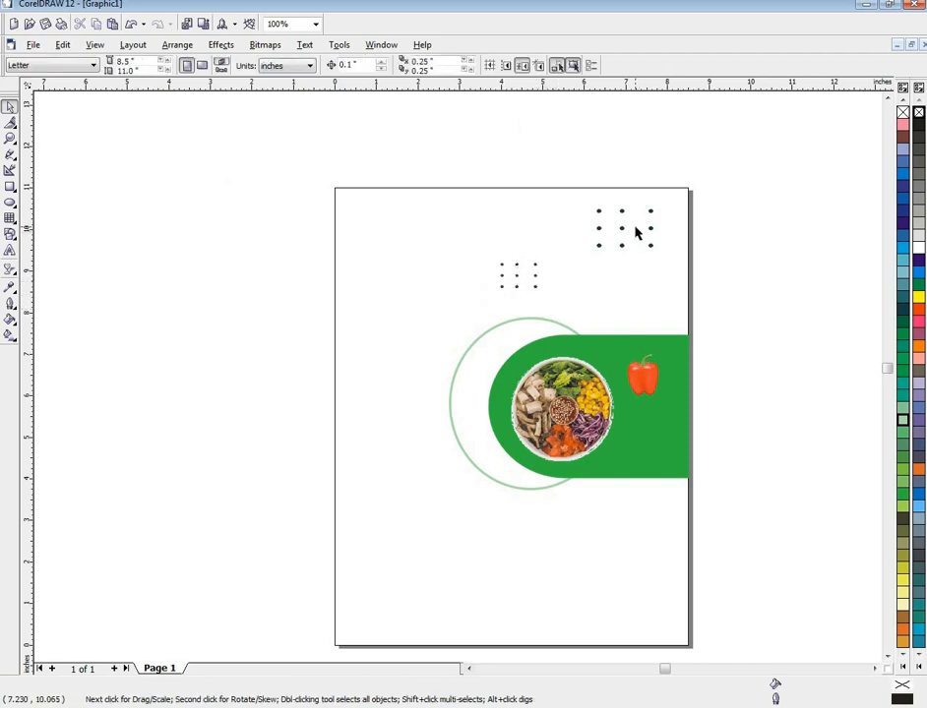
{"action": "left_click", "coordinate": [621, 229]}
- Draw a rectangle about 9.38 by 4.10 inches and move it into the page's lower-left corner
{"action": "left_click", "coordinate": [346, 439]}
{"action": "left_click_drag", "start_coordinate": [476, 375], "coordinate": [477, 375]}
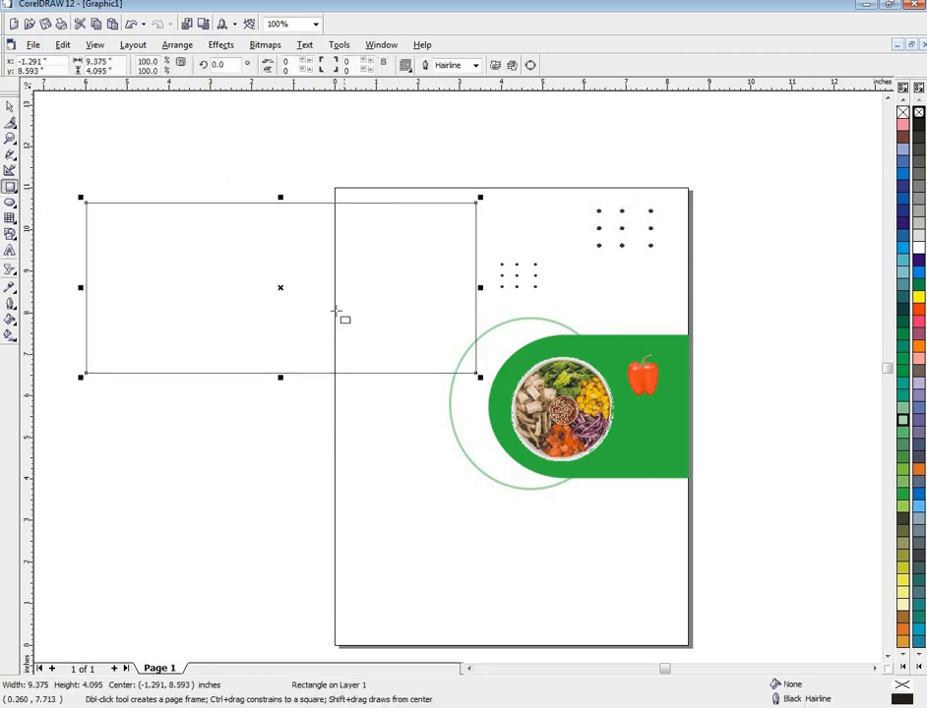
{"action": "mouse_move", "coordinate": [285, 285]}
{"action": "left_mouse_down"}
{"action": "mouse_move", "coordinate": [474, 484]}
{"action": "mouse_move", "coordinate": [505, 540]}
{"action": "mouse_move", "coordinate": [527, 547]}
{"action": "mouse_move", "coordinate": [530, 561]}
{"action": "left_mouse_up"}
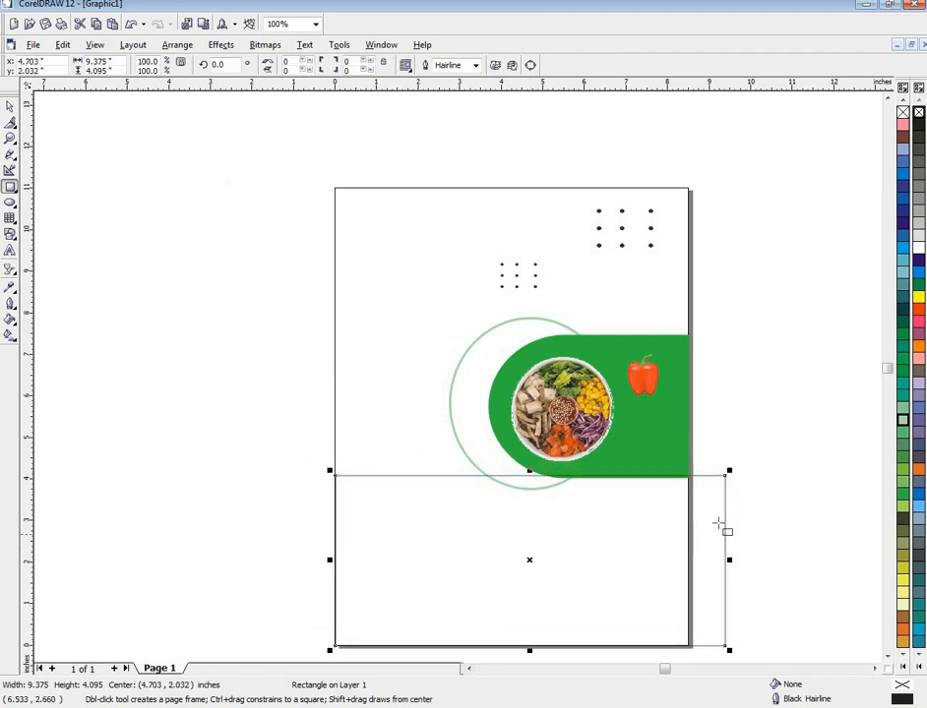
- Resize the rectangle to about 5.07 by 4.71 inches, keeping its left side on the page edge and its base slightly above the page bottom
{"action": "left_click_drag", "start_coordinate": [728, 558], "coordinate": [510, 560]}
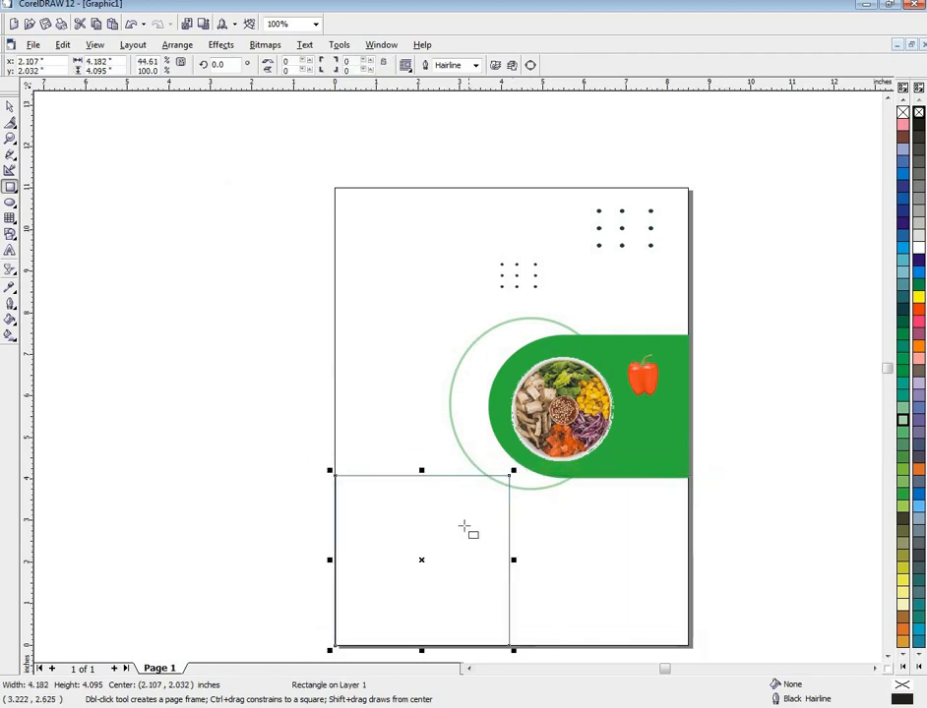
{"action": "left_click_drag", "start_coordinate": [424, 474], "coordinate": [425, 424]}
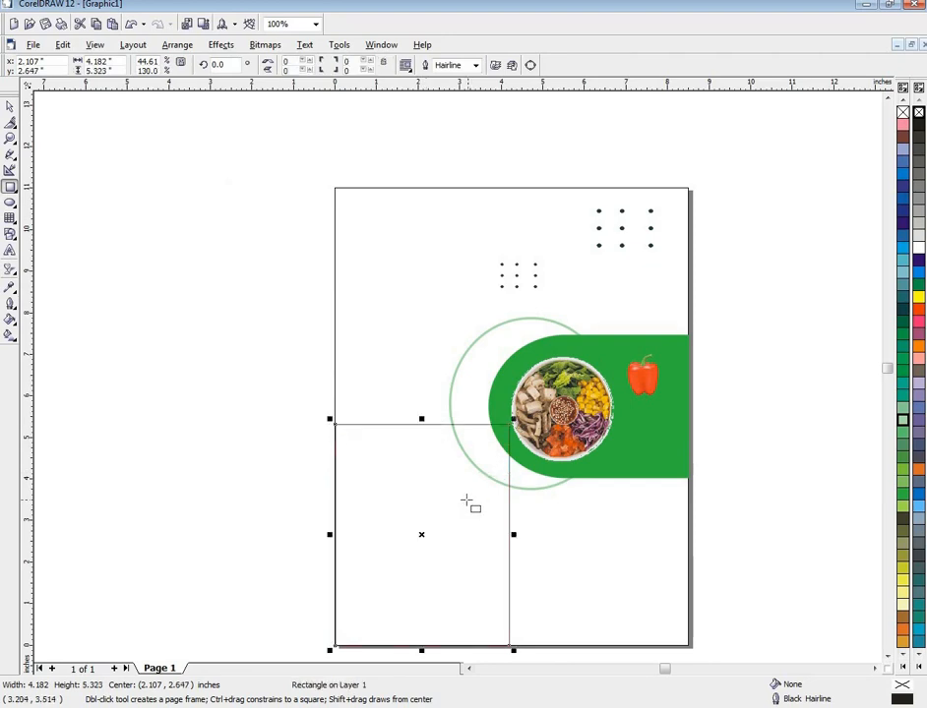
{"action": "left_click_drag", "start_coordinate": [511, 534], "coordinate": [549, 534]}
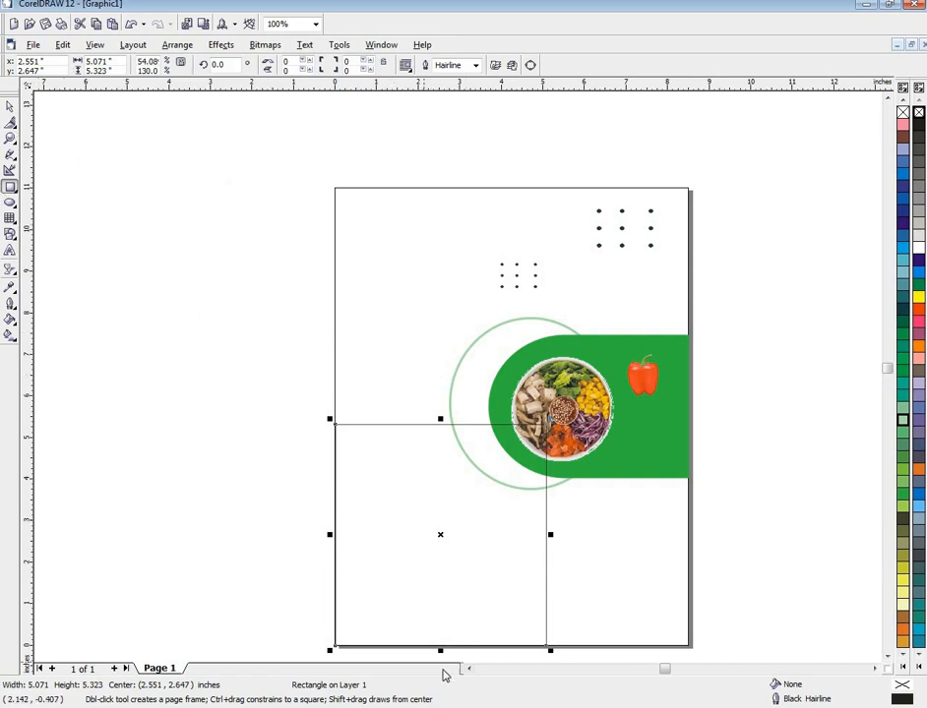
{"action": "left_click_drag", "start_coordinate": [440, 650], "coordinate": [440, 624]}
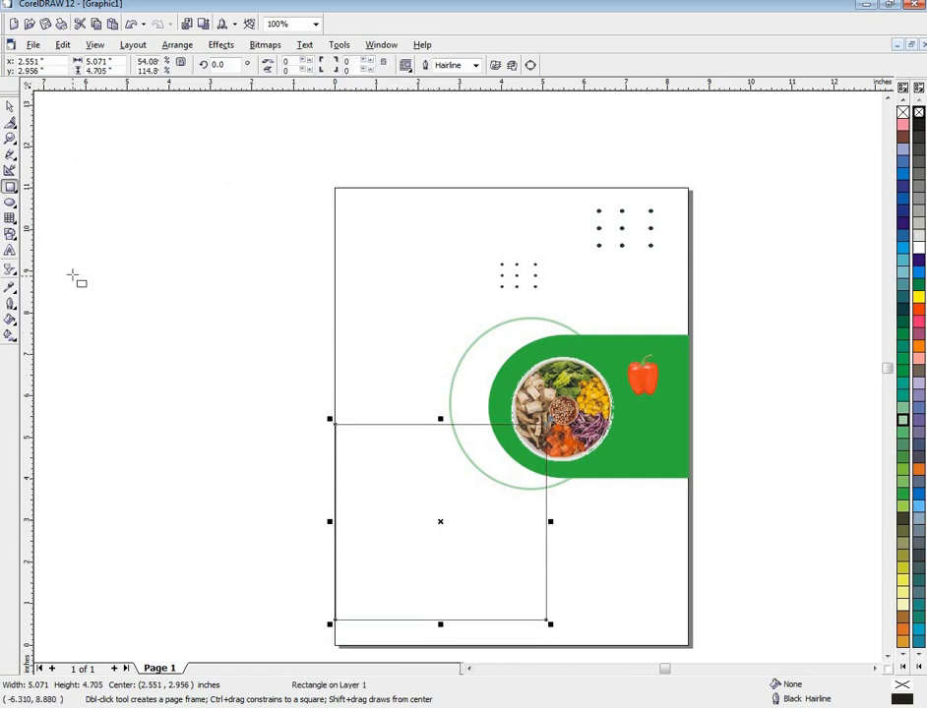
{"action": "left_click", "coordinate": [10, 122]}
{"action": "double_click", "coordinate": [10, 122]}
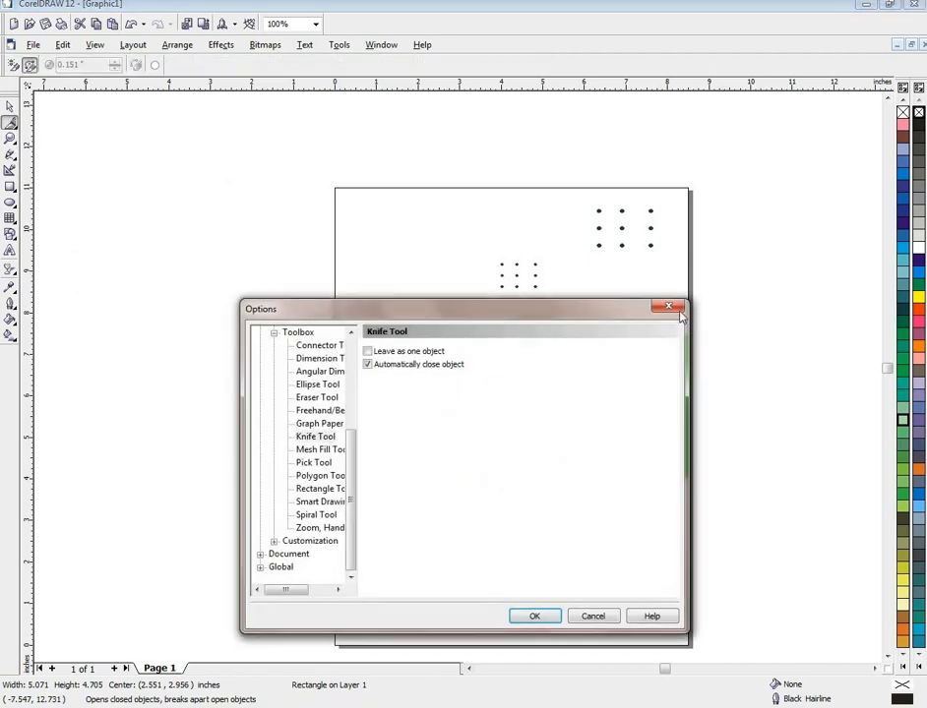
{"action": "key", "text": "Escape"}
{"action": "double_click", "coordinate": [10, 122]}
{"action": "left_click", "coordinate": [668, 305]}
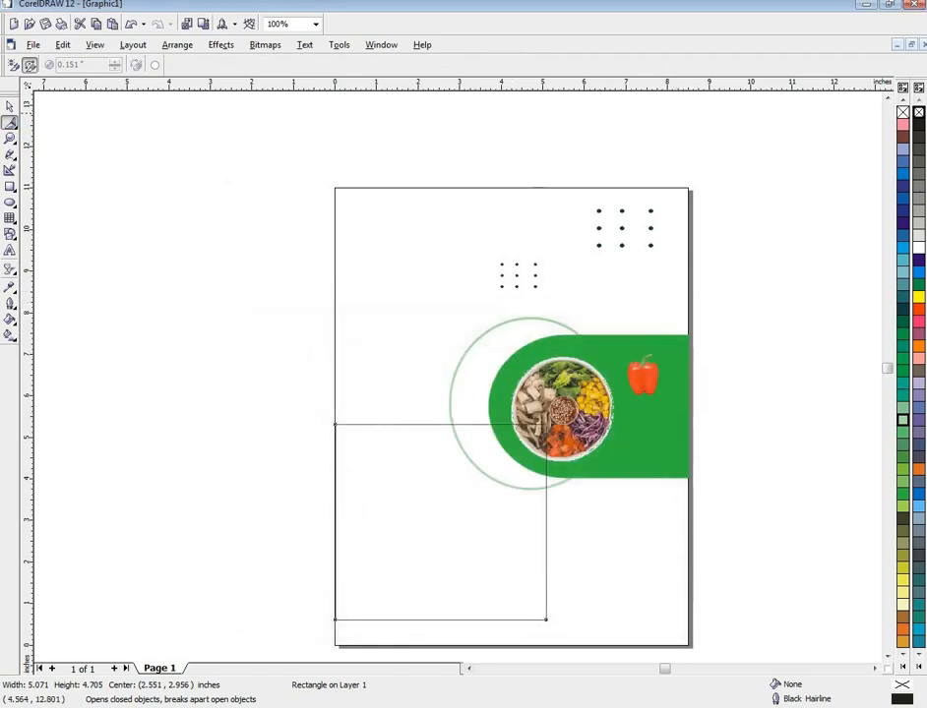
{"action": "double_click", "coordinate": [10, 121]}
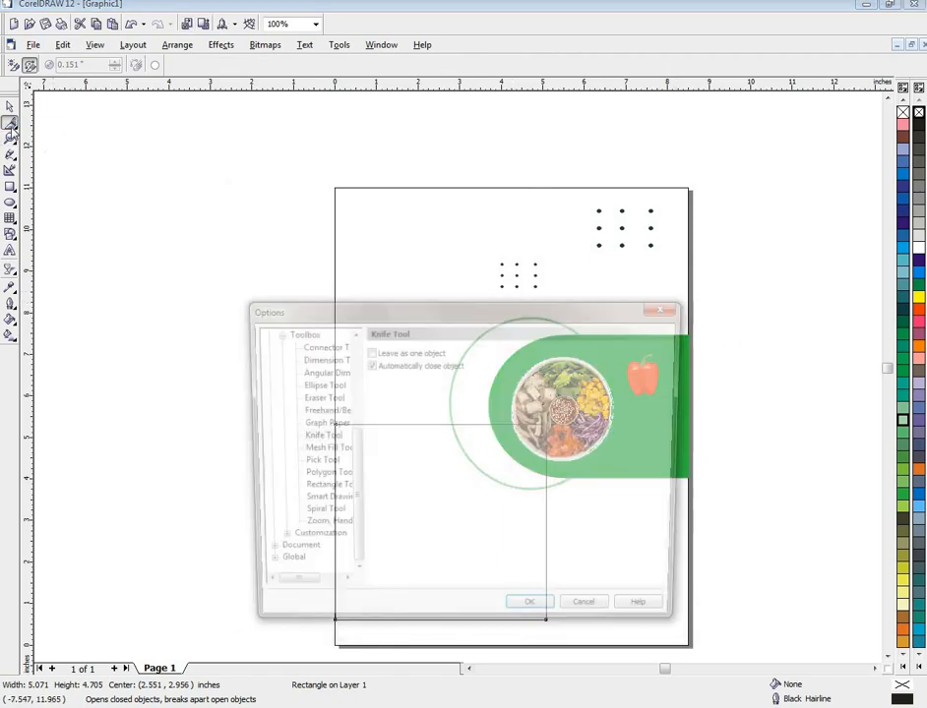
{"action": "left_click", "coordinate": [668, 306]}
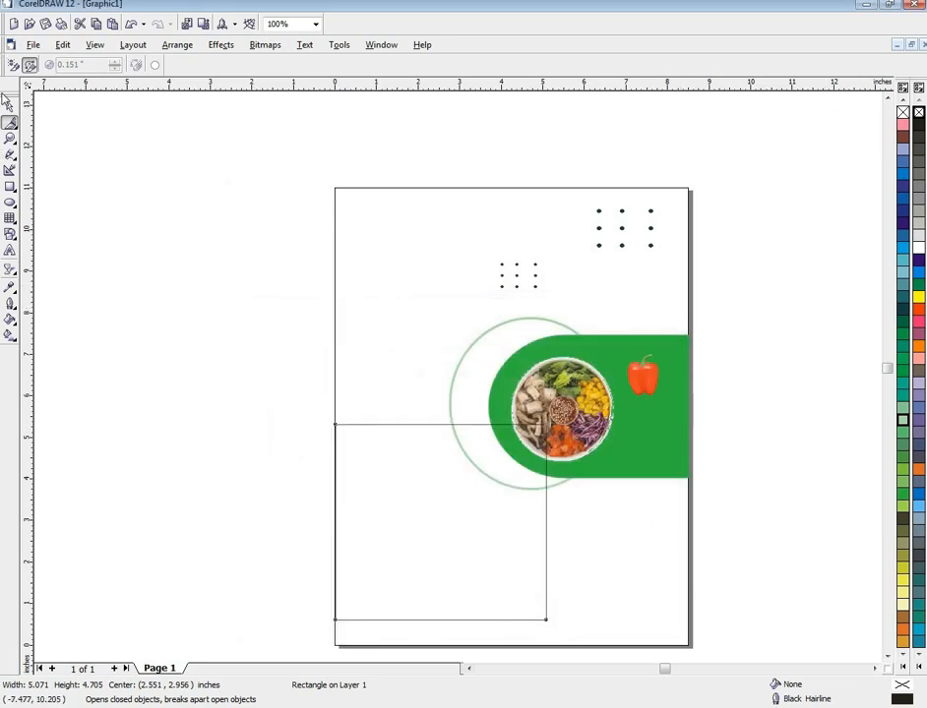
{"action": "left_click", "coordinate": [9, 122]}
{"action": "double_click", "coordinate": [56, 128]}
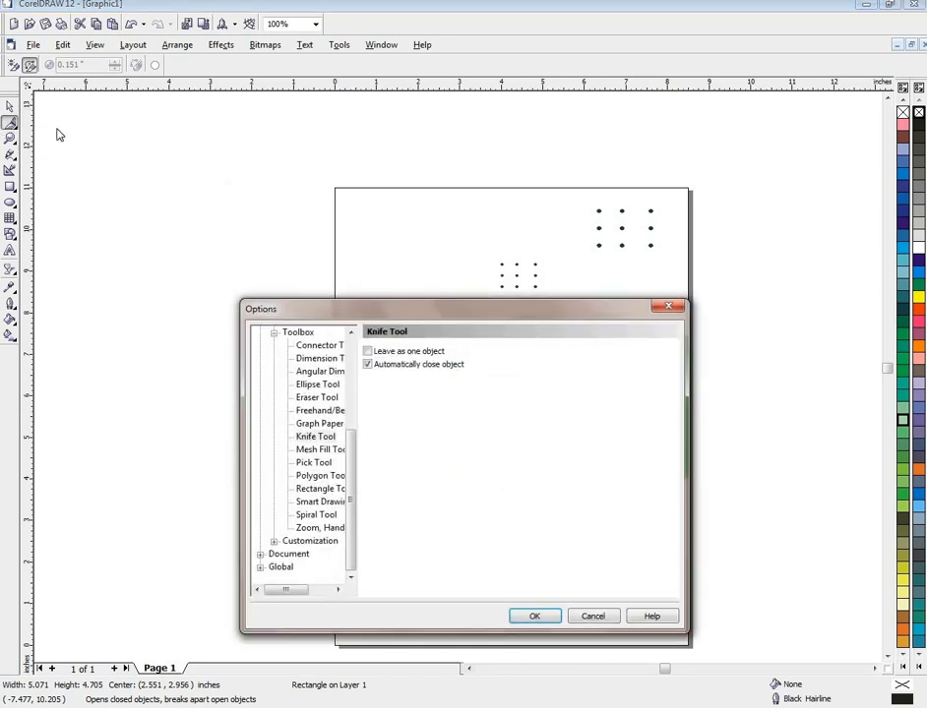
{"action": "left_click", "coordinate": [669, 307]}
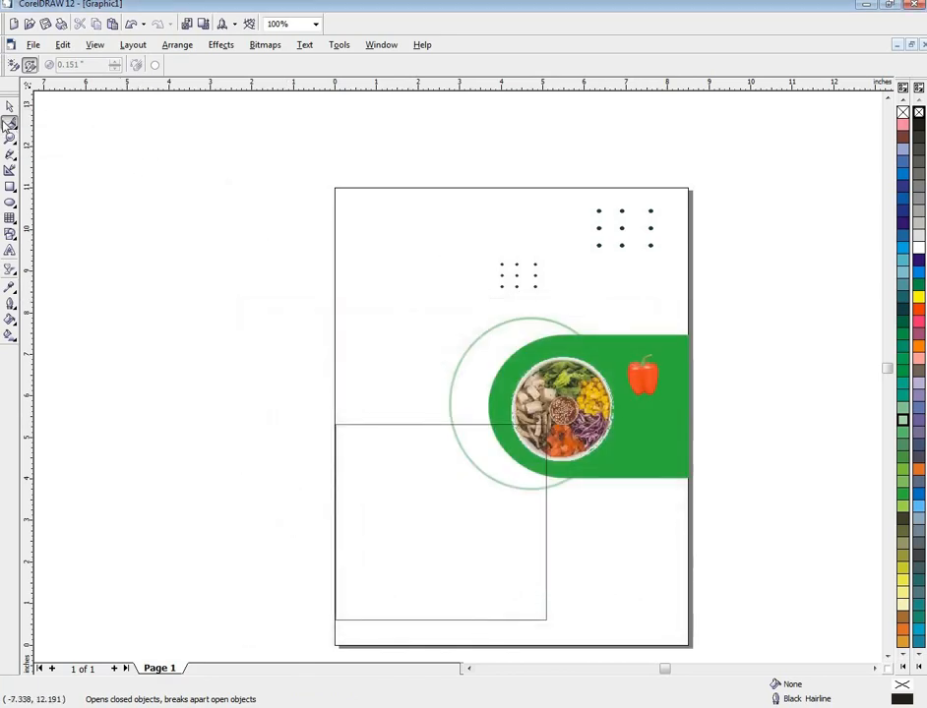
{"action": "left_click", "coordinate": [9, 123]}
{"action": "left_click", "coordinate": [10, 125]}
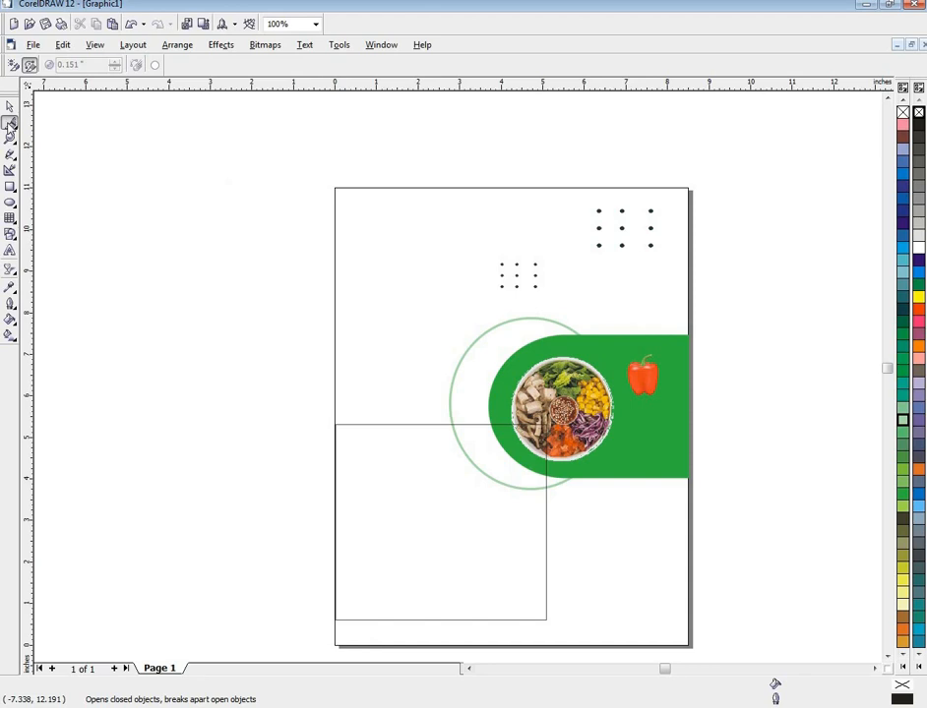
{"action": "left_click", "coordinate": [9, 123]}
{"action": "double_click", "coordinate": [37, 131]}
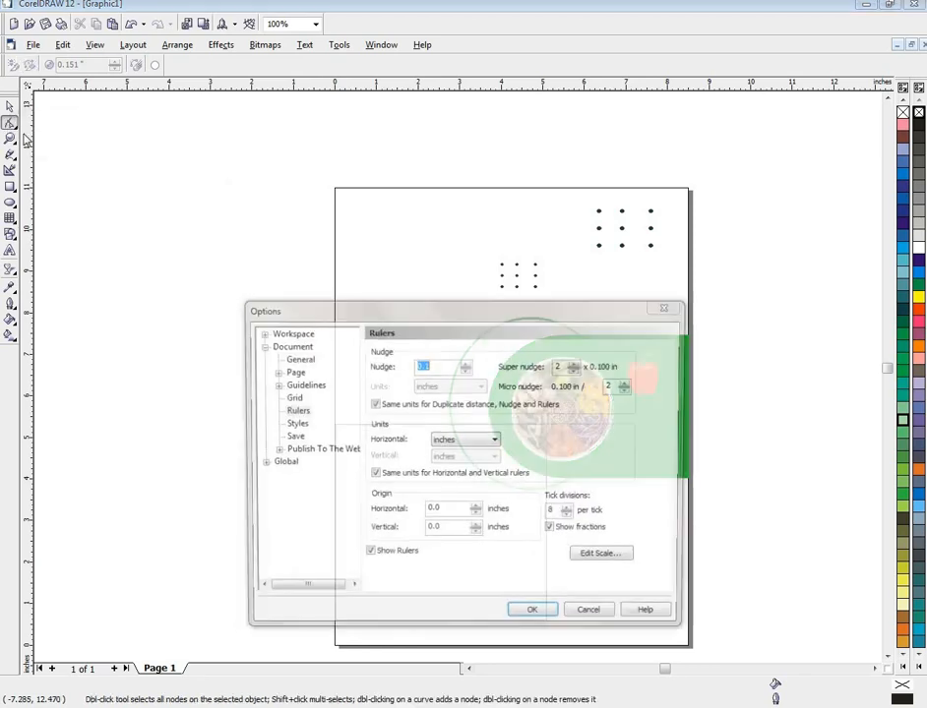
{"action": "left_click", "coordinate": [669, 306]}
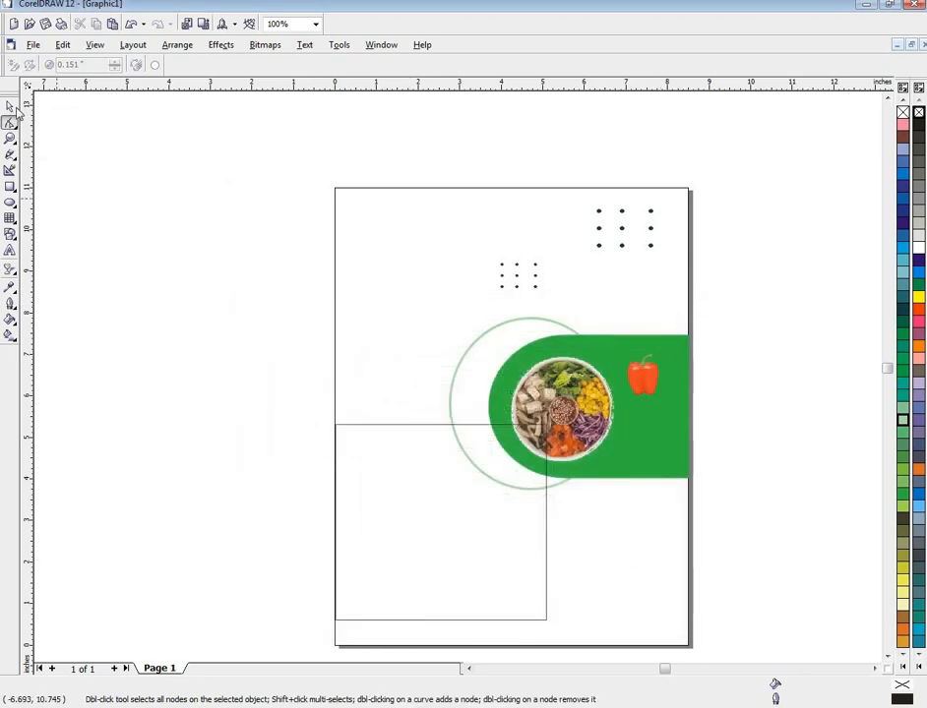
{"action": "left_click_drag", "start_coordinate": [10, 97], "coordinate": [388, 77]}
{"action": "double_click", "coordinate": [328, 86]}
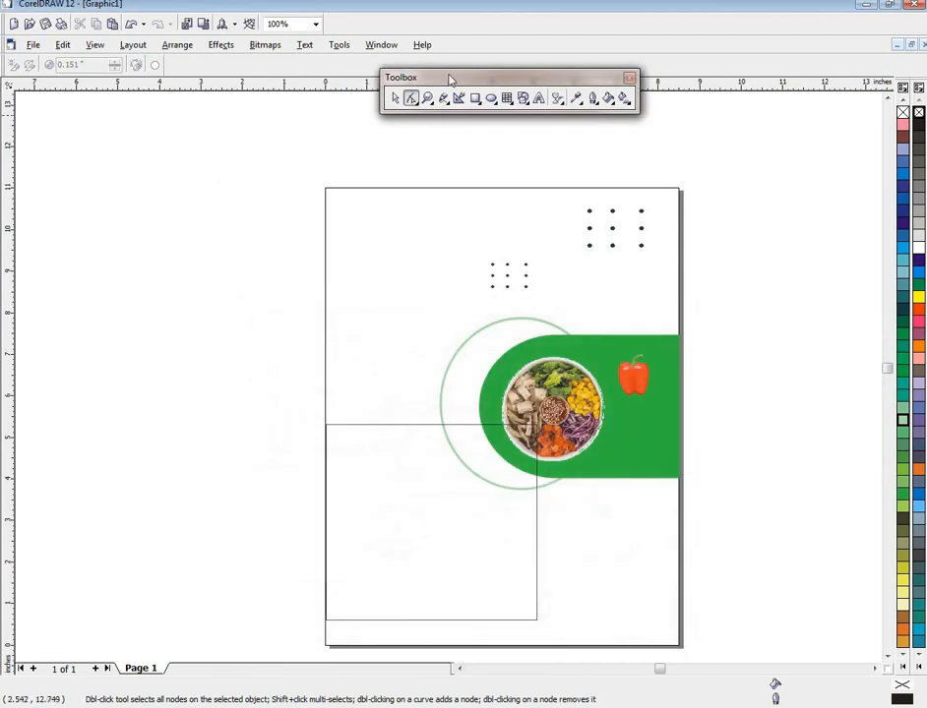
{"action": "left_click_drag", "start_coordinate": [450, 78], "coordinate": [29, 95]}
{"action": "double_click", "coordinate": [29, 90]}
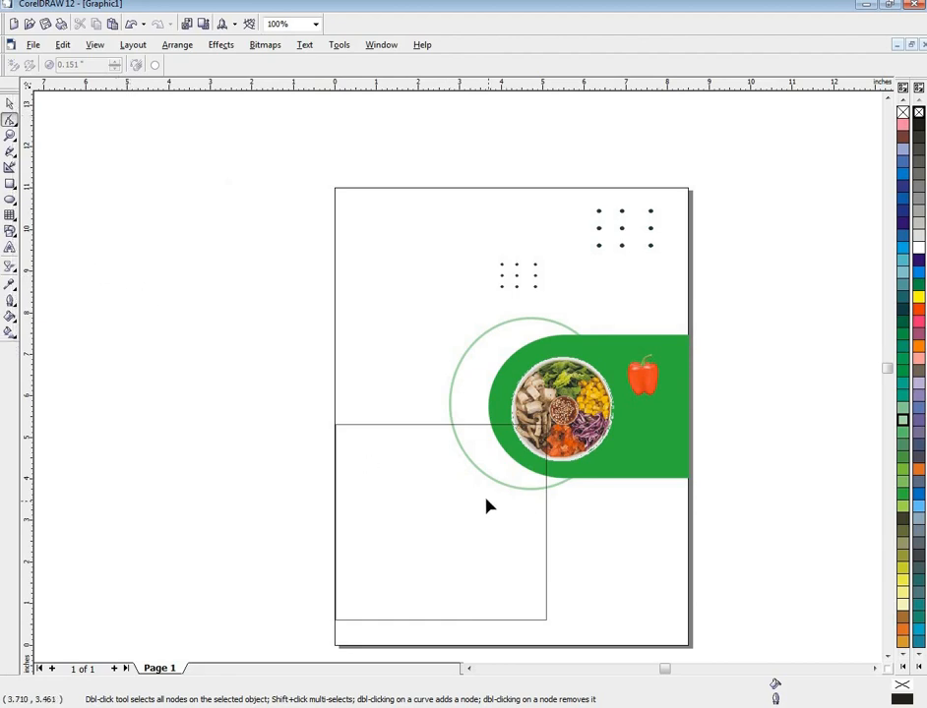
- Round only the rectangle's lower-right corner to a roundness of 100 with the Shape tool
{"action": "double_click", "coordinate": [9, 102]}
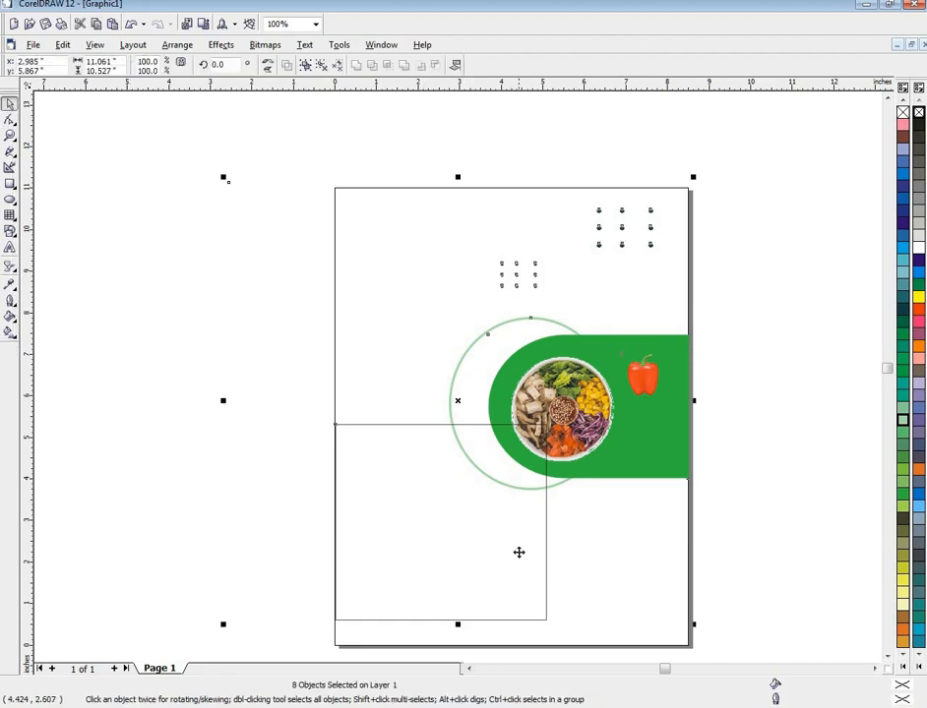
{"action": "left_click", "coordinate": [520, 560]}
{"action": "left_click", "coordinate": [347, 437]}
{"action": "left_click", "coordinate": [348, 425]}
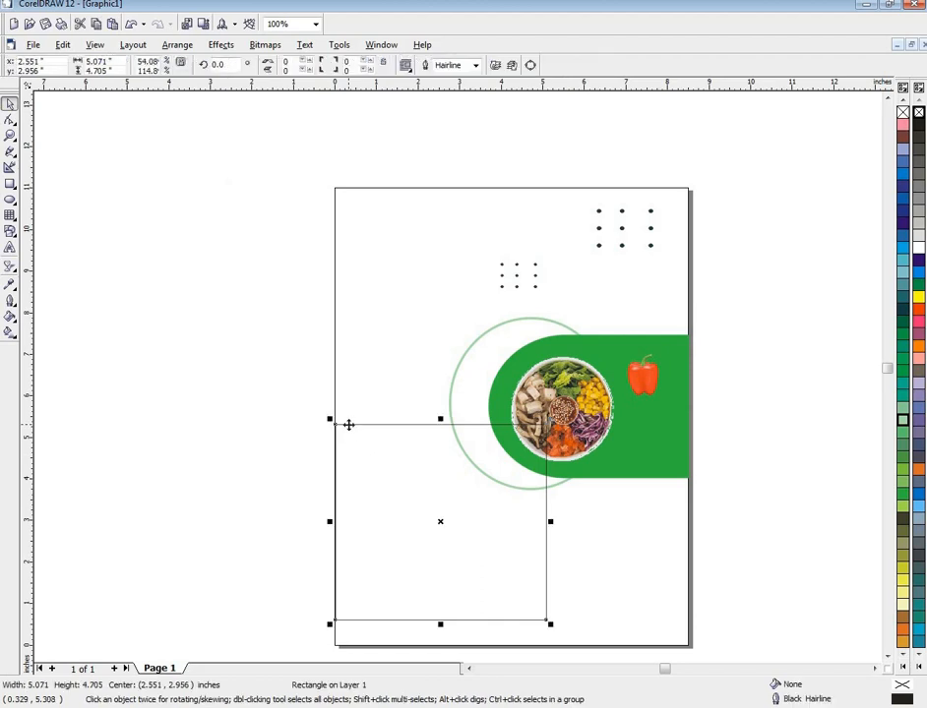
{"action": "left_click", "coordinate": [10, 119]}
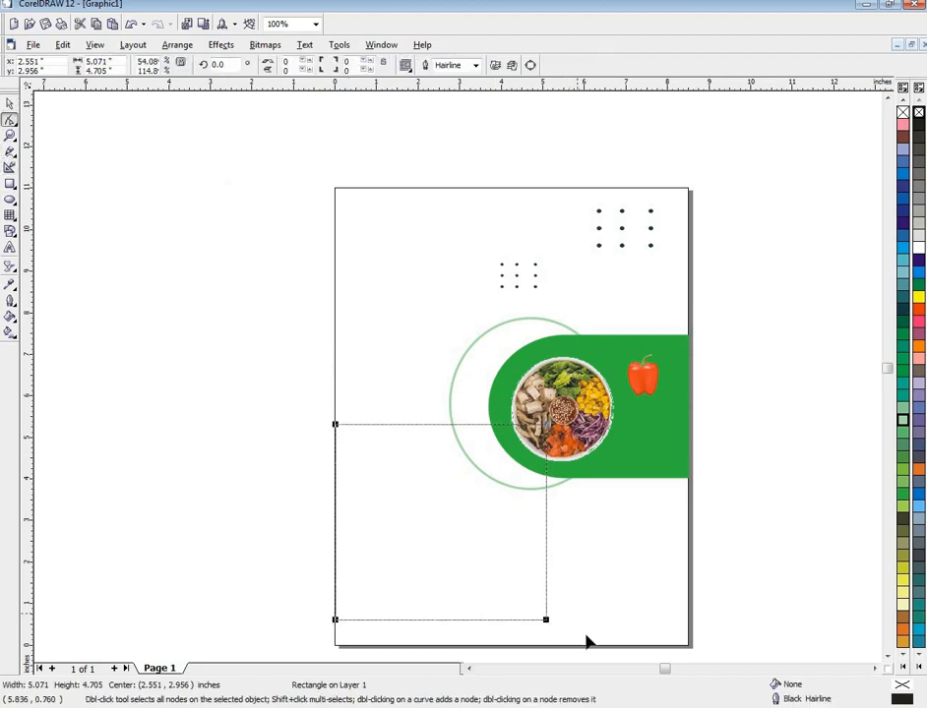
{"action": "left_click_drag", "start_coordinate": [547, 623], "coordinate": [554, 559]}
{"action": "left_click", "coordinate": [488, 576]}
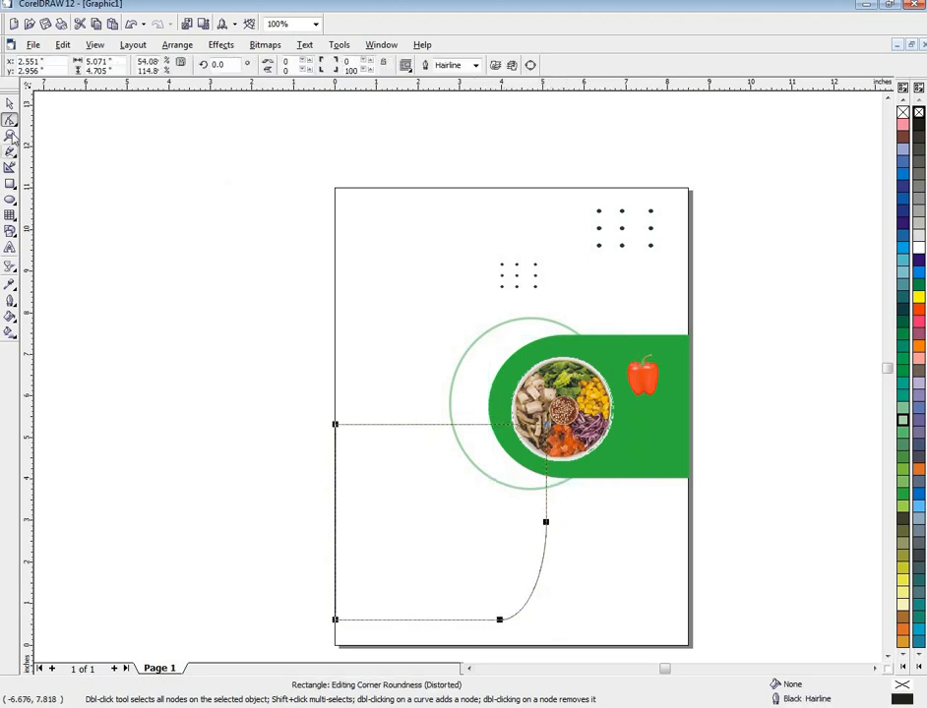
{"action": "left_click", "coordinate": [9, 102]}
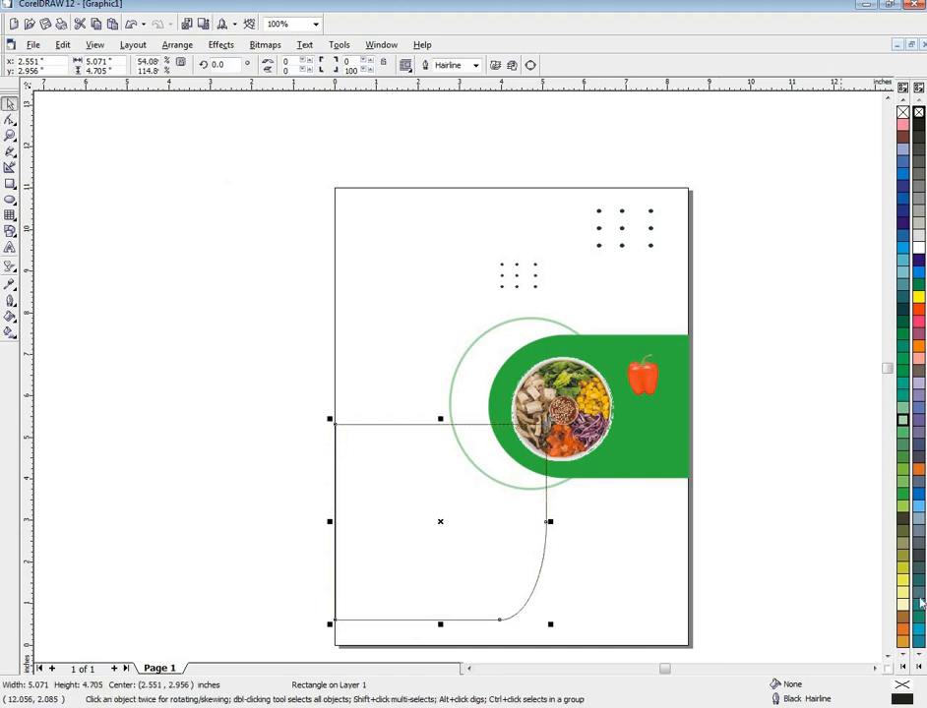
- Try Kentucky Green, Light Green and Grass Green fills on the rectangle with the rounded corner
{"action": "left_click", "coordinate": [903, 415]}
{"action": "left_click", "coordinate": [903, 365]}
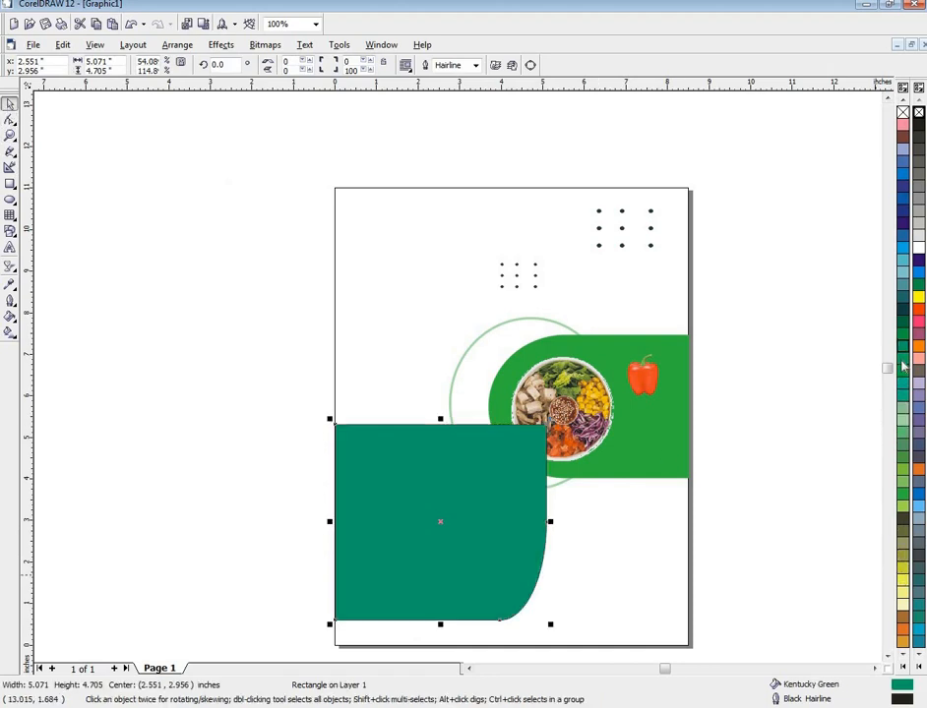
{"action": "left_click", "coordinate": [902, 367]}
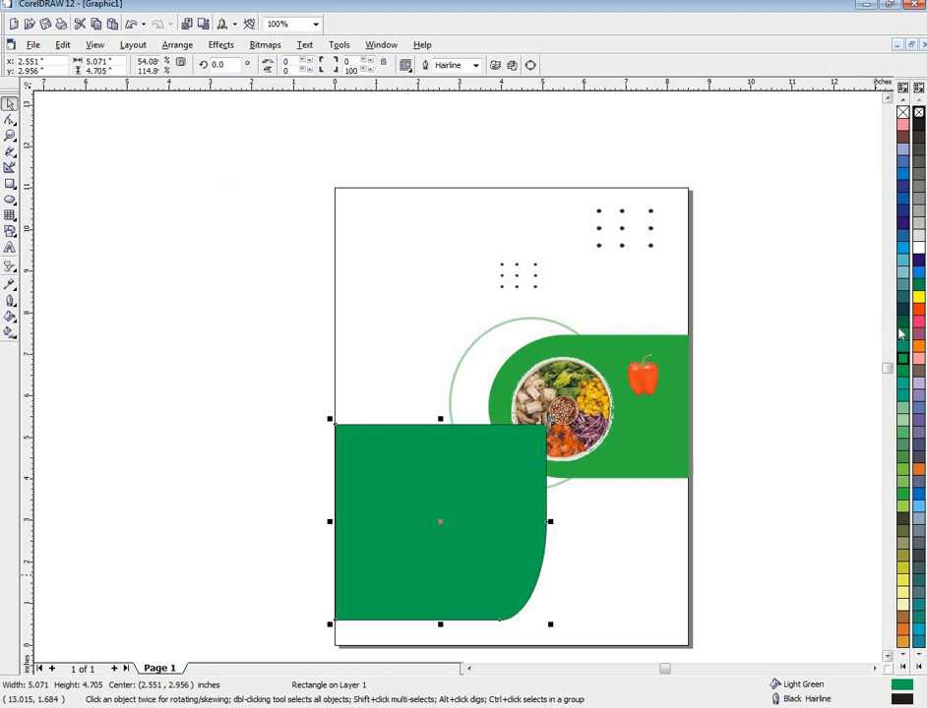
{"action": "left_click", "coordinate": [903, 335]}
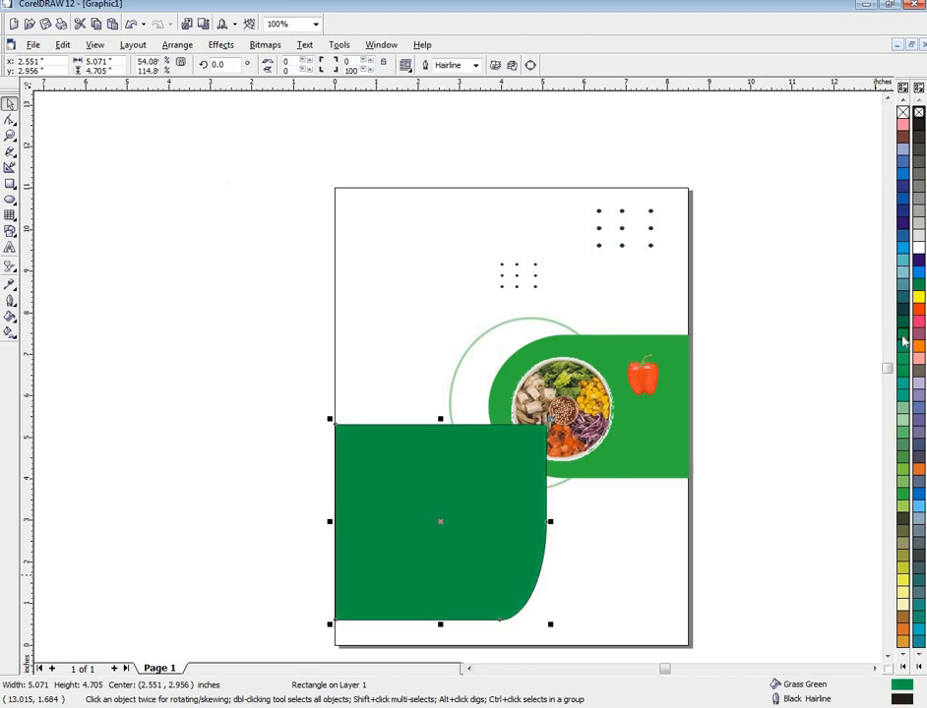
- Fill the rectangle with the rounded corner with Moon Green and remove its outline
{"action": "left_click", "coordinate": [902, 505]}
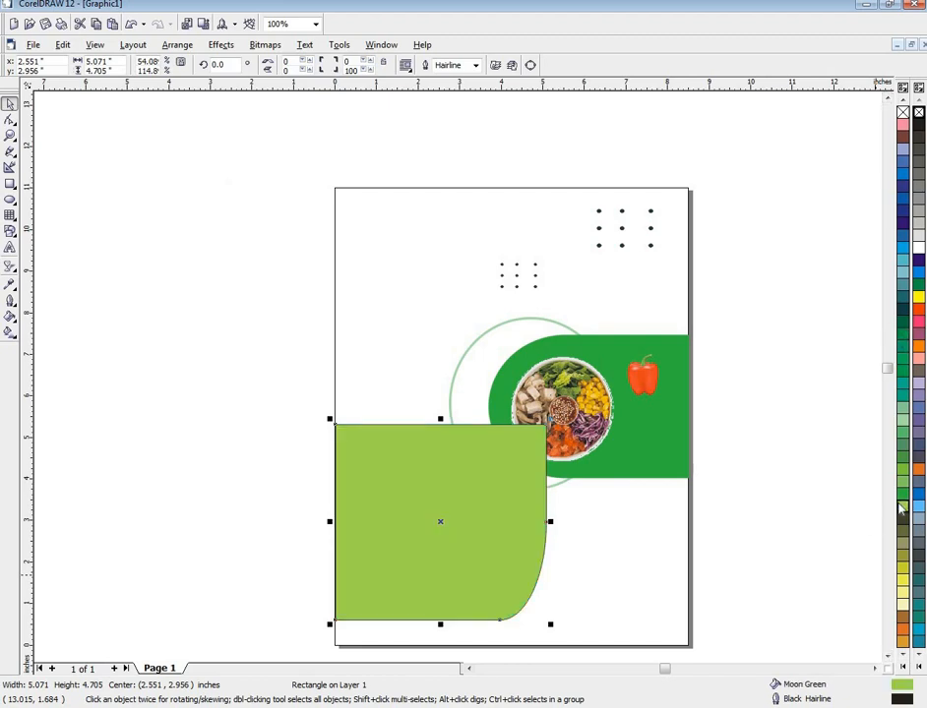
{"action": "right_click", "coordinate": [918, 112]}
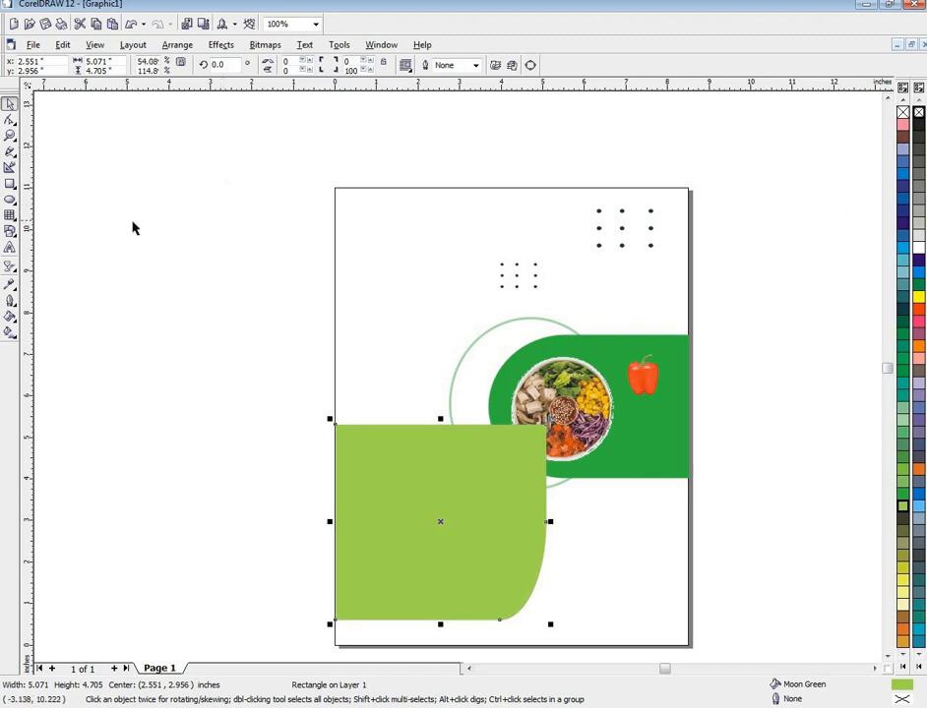
- Apply a linear transparency to the Moon Green shape, fading downward to its base and starting well above its upper edge
{"action": "left_click", "coordinate": [12, 275]}
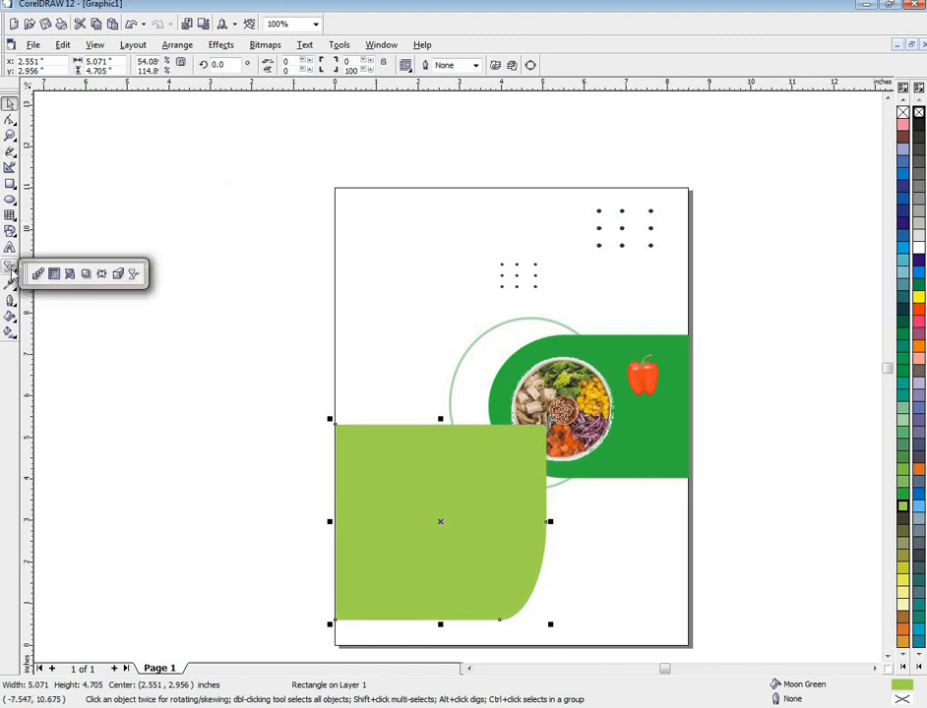
{"action": "left_click", "coordinate": [133, 277]}
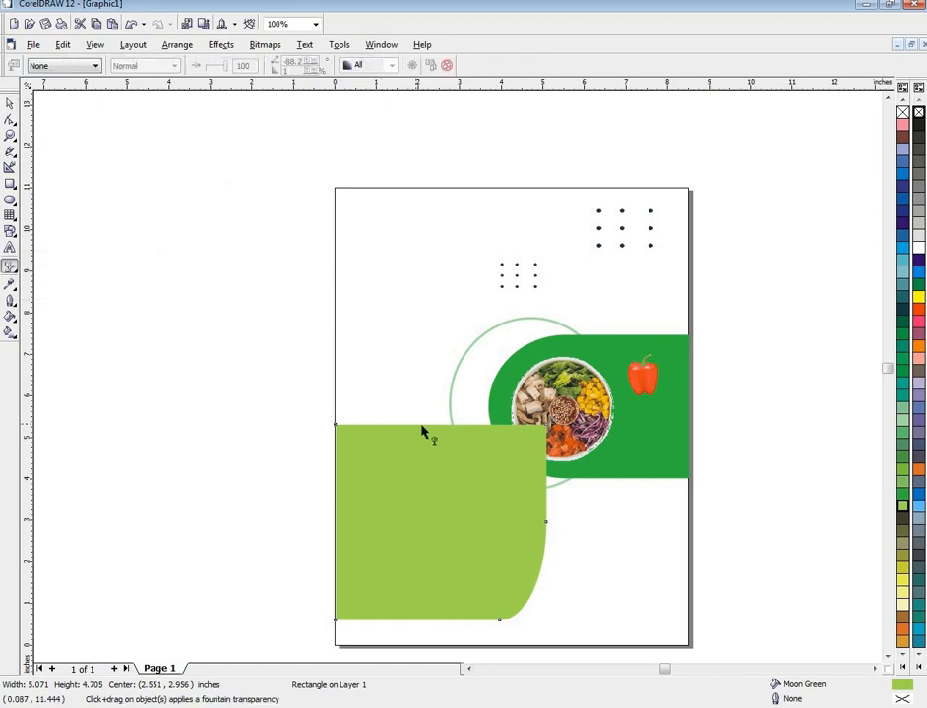
{"action": "left_click_drag", "start_coordinate": [418, 430], "coordinate": [420, 617]}
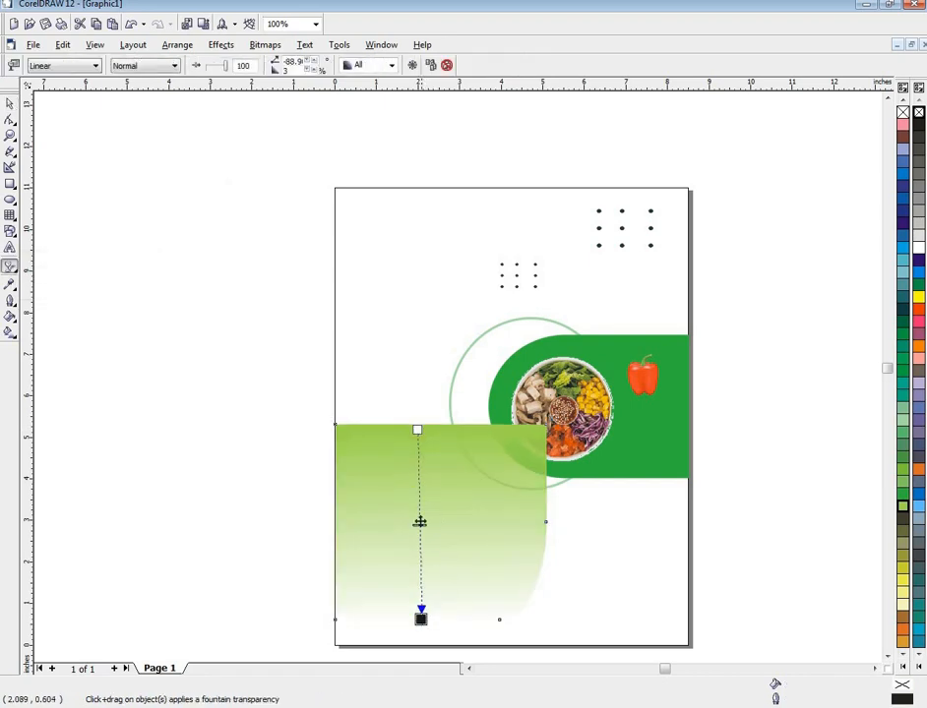
{"action": "left_click_drag", "start_coordinate": [416, 430], "coordinate": [424, 352]}
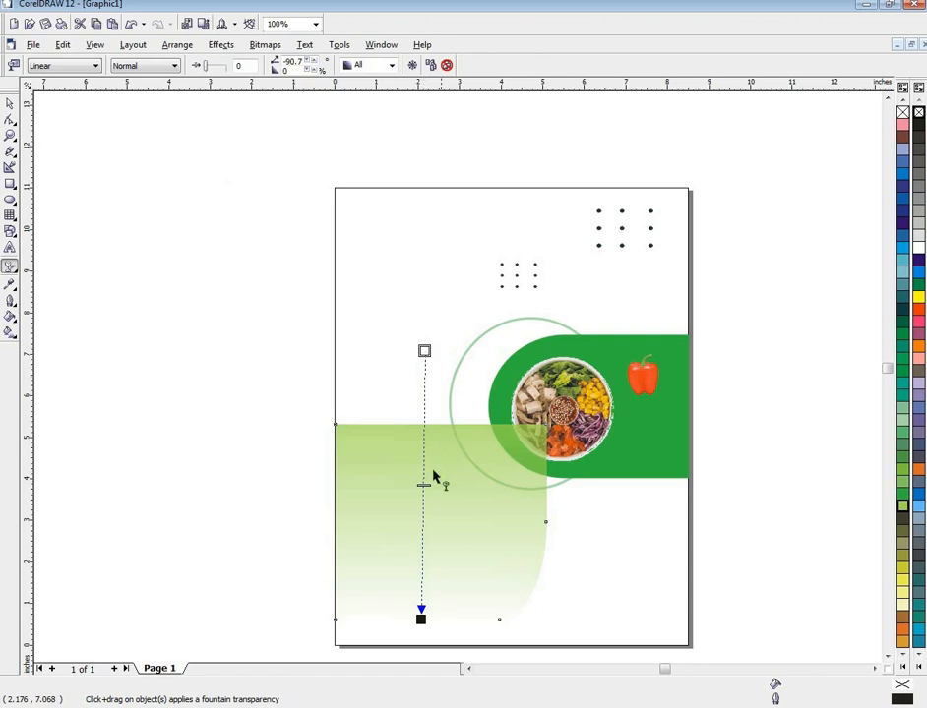
- Stretch the faded green shape upward to a height of about 5.99 inches, keeping its base in place
{"action": "left_click", "coordinate": [10, 103]}
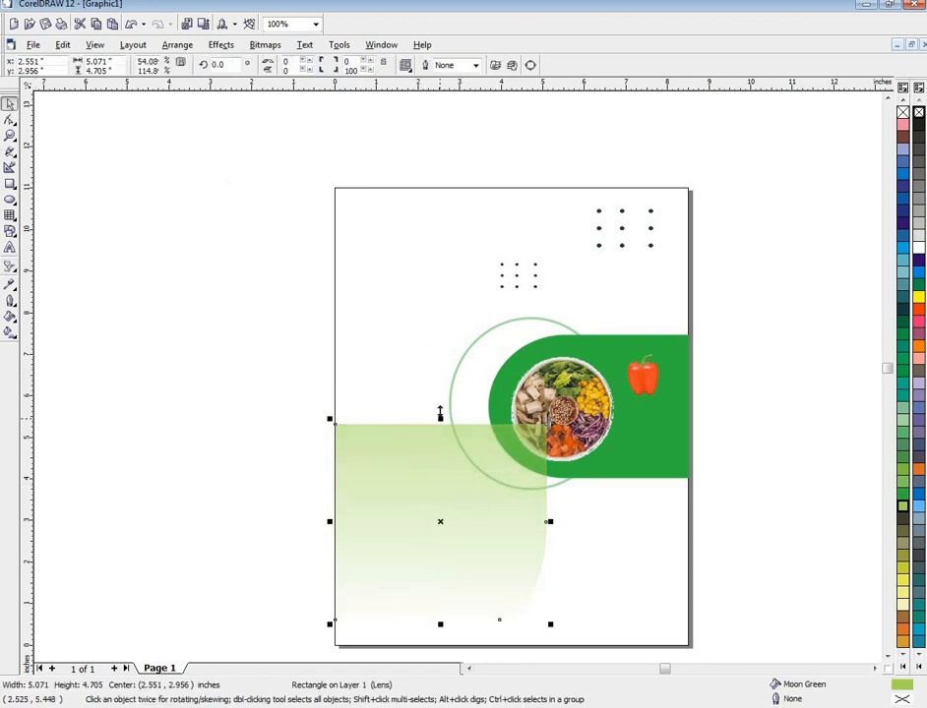
{"action": "left_click_drag", "start_coordinate": [439, 416], "coordinate": [440, 363]}
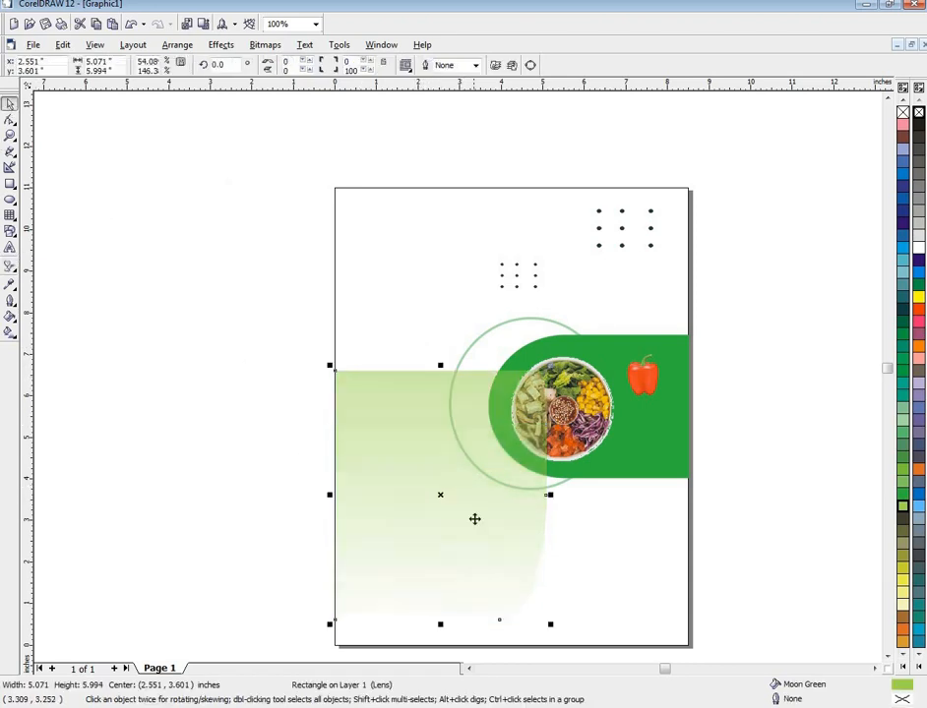
{"action": "left_click", "coordinate": [445, 637]}
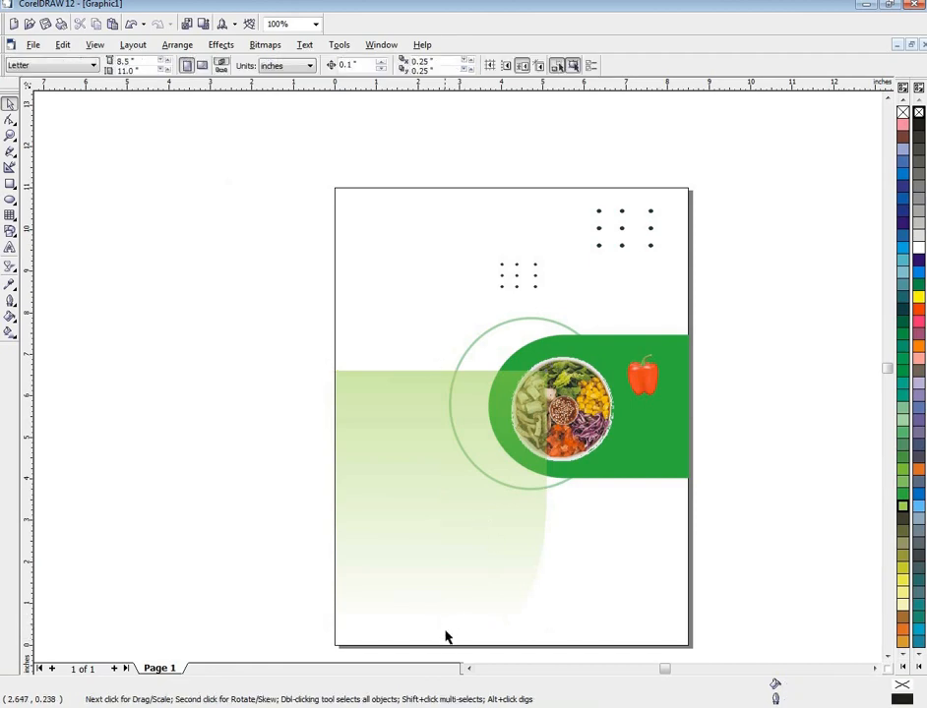
{"action": "left_click", "coordinate": [402, 436]}
{"action": "left_click", "coordinate": [10, 120]}
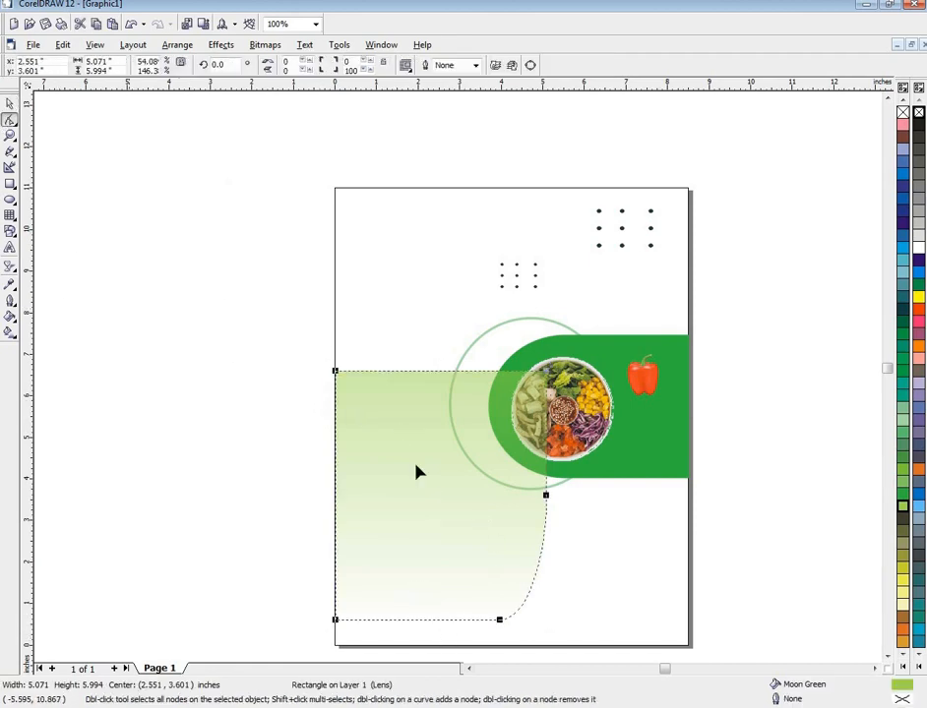
{"action": "left_click", "coordinate": [499, 622]}
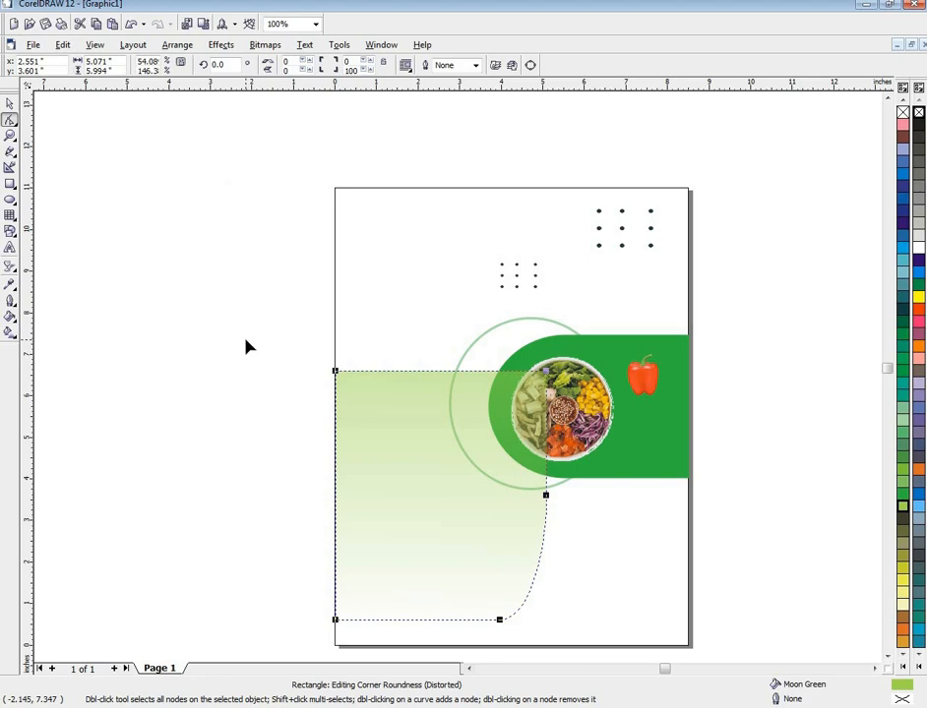
{"action": "left_click", "coordinate": [9, 103]}
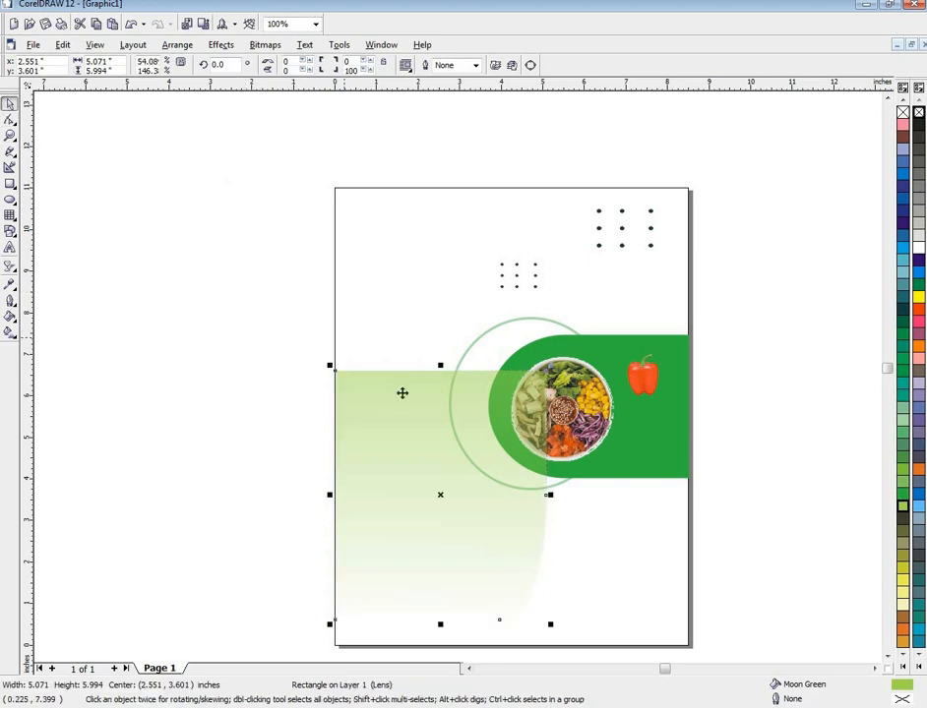
- Send the faded green shape to the back, behind the bowl, the ring and the darker green shape
{"action": "right_click", "coordinate": [500, 536]}
{"action": "mouse_move", "coordinate": [578, 425]}
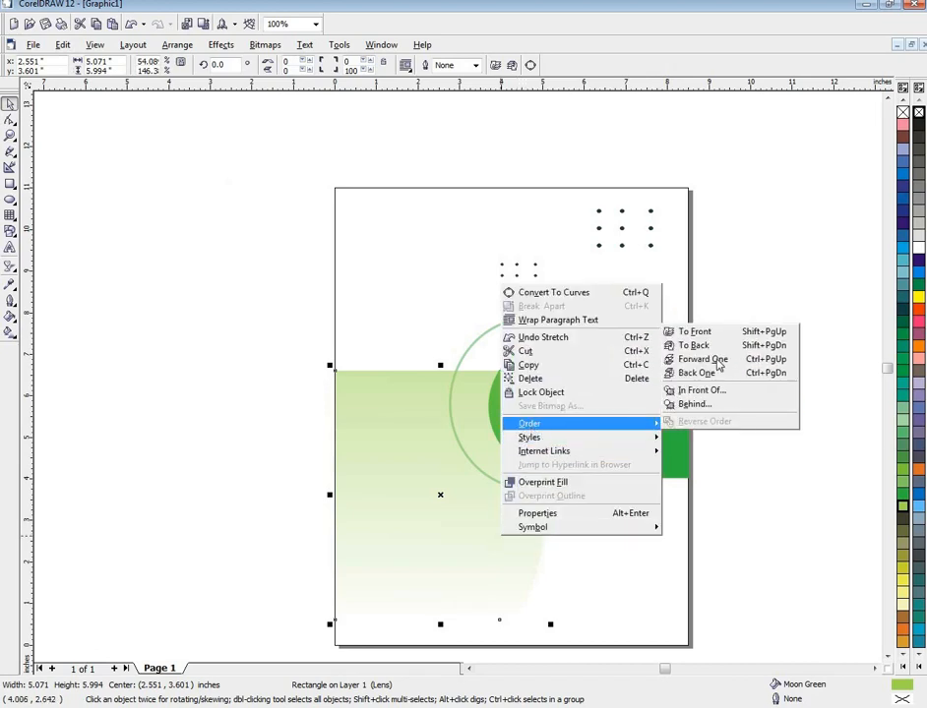
{"action": "left_click", "coordinate": [703, 346]}
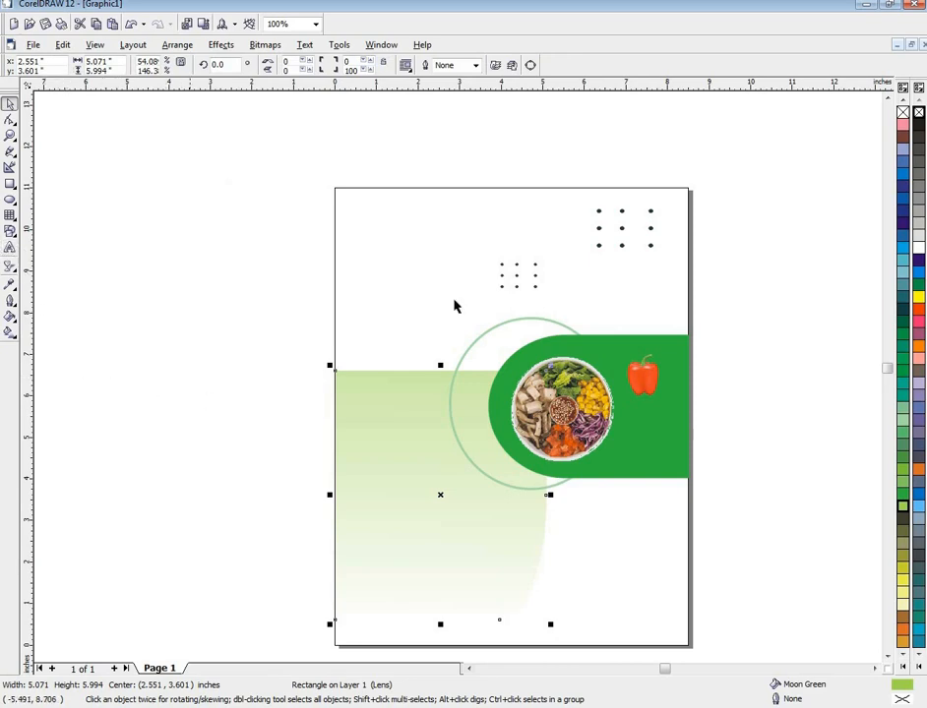
- Place a copy of the larger dot group on the lower page, below the dark green rounded shape
{"action": "left_click", "coordinate": [623, 232]}
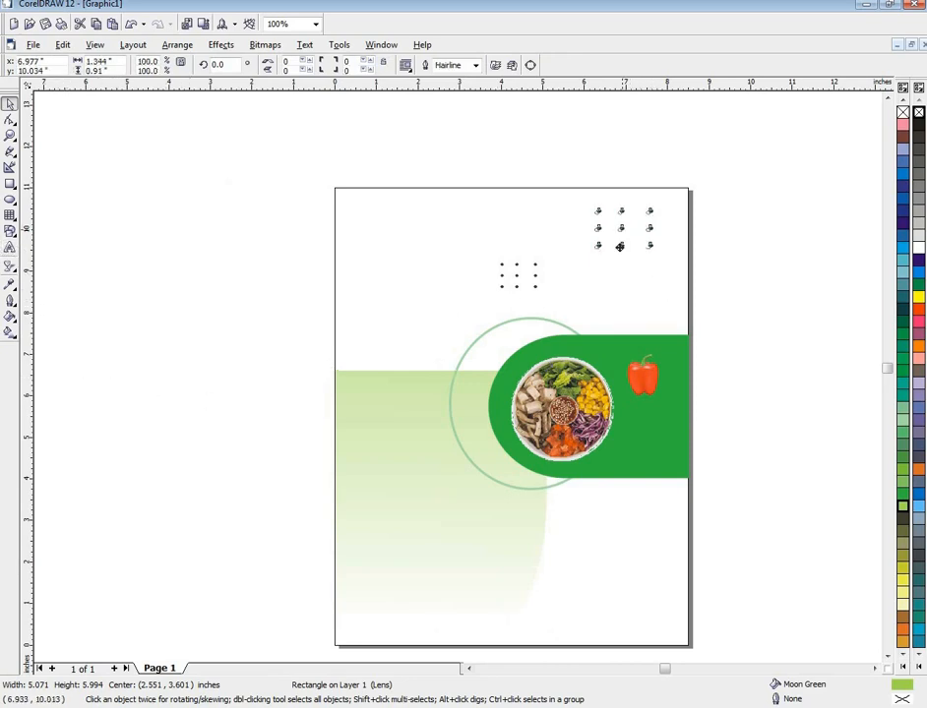
{"action": "left_click_drag", "start_coordinate": [548, 511], "coordinate": [597, 554]}
{"action": "left_click", "coordinate": [320, 435]}
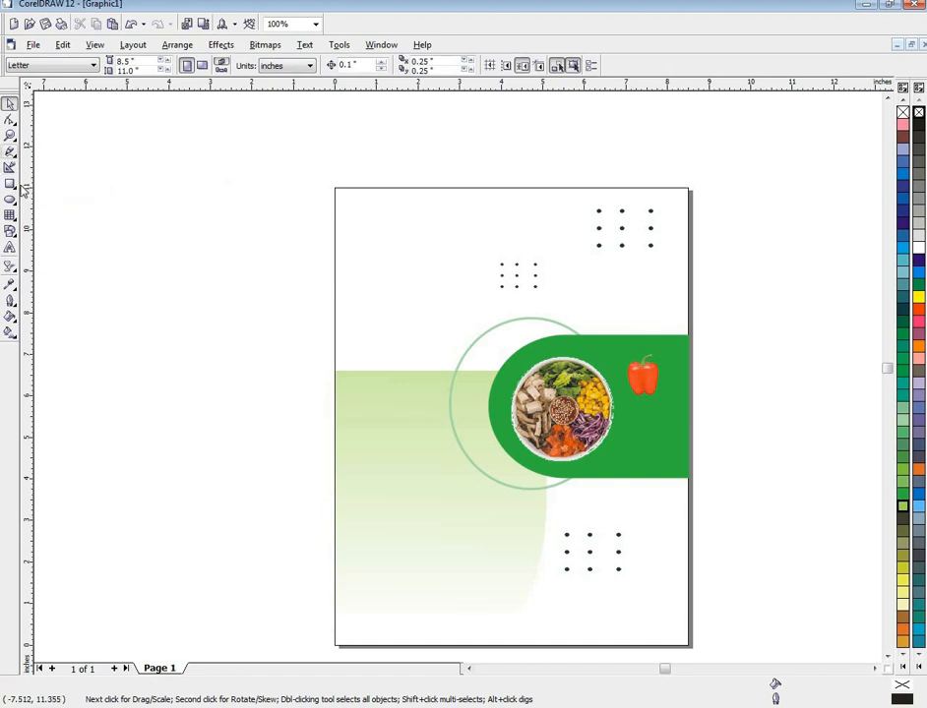
- Add the artistic text "Vegetarian" in bold 24-point Arial on the empty area left of the page
{"action": "left_click", "coordinate": [10, 247]}
{"action": "left_click", "coordinate": [142, 234]}
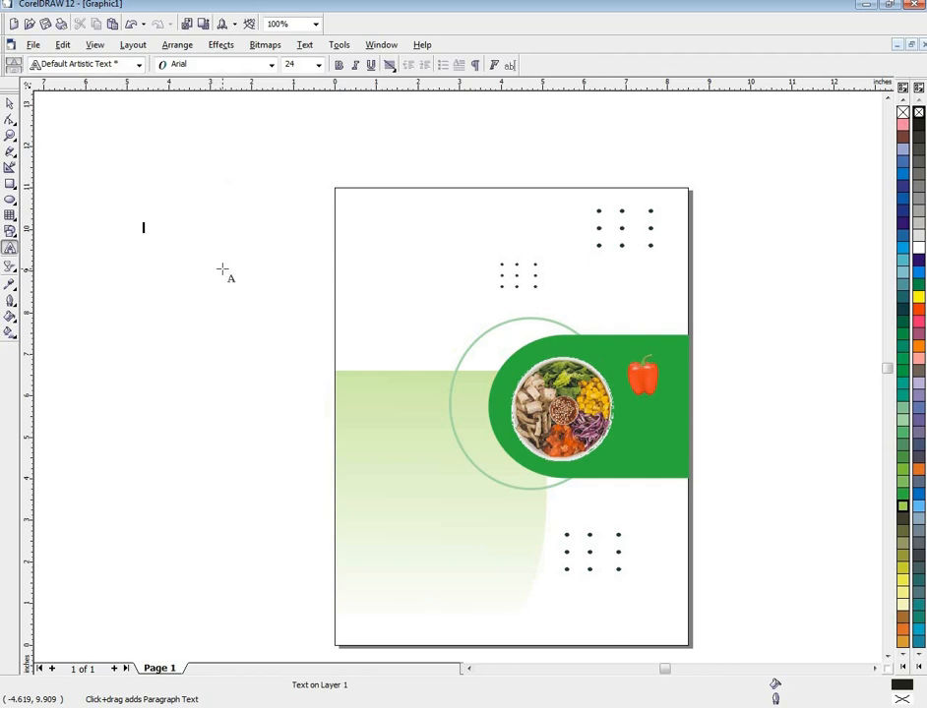
{"action": "left_click", "coordinate": [340, 65]}
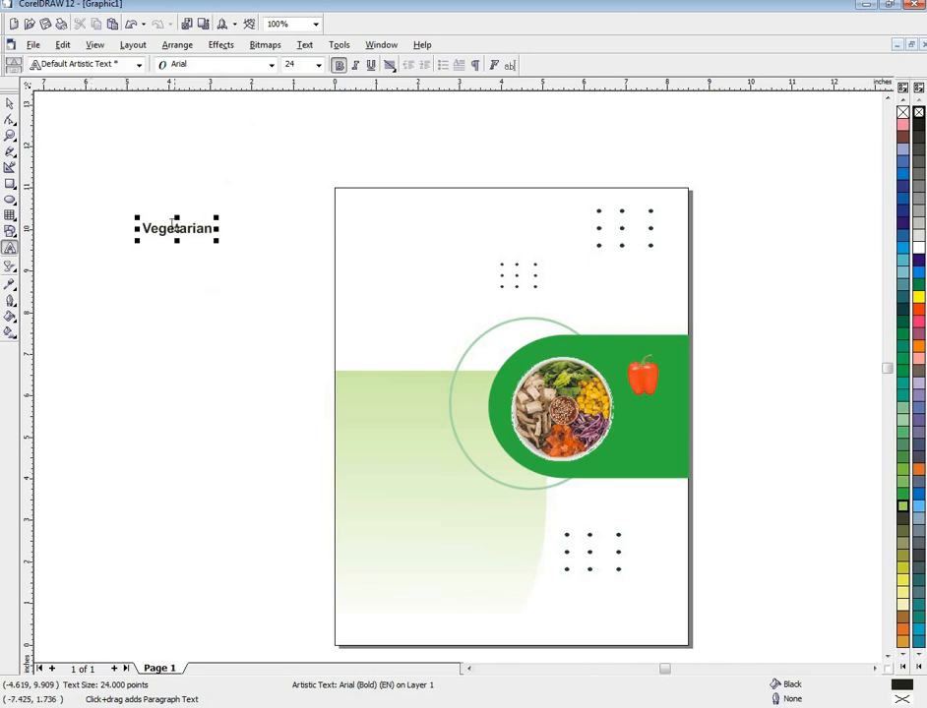
- Move the Vegetarian text to the upper left of the page and fill it with Dark Green
{"action": "left_click_drag", "start_coordinate": [177, 229], "coordinate": [220, 263]}
{"action": "left_click_drag", "start_coordinate": [229, 265], "coordinate": [379, 338]}
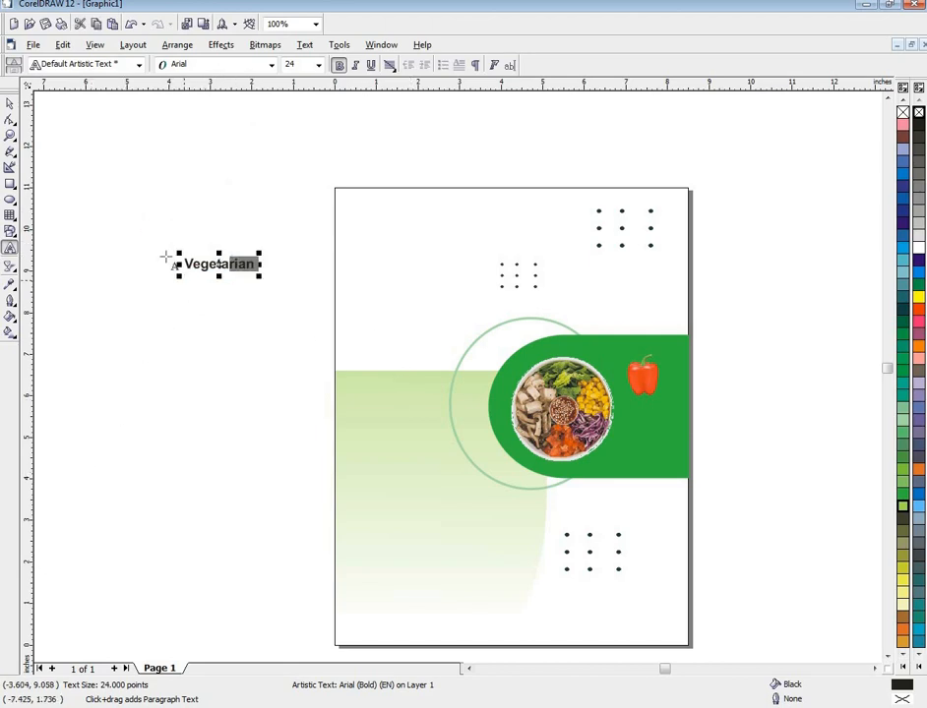
{"action": "left_click", "coordinate": [9, 103]}
{"action": "left_click_drag", "start_coordinate": [260, 266], "coordinate": [431, 235]}
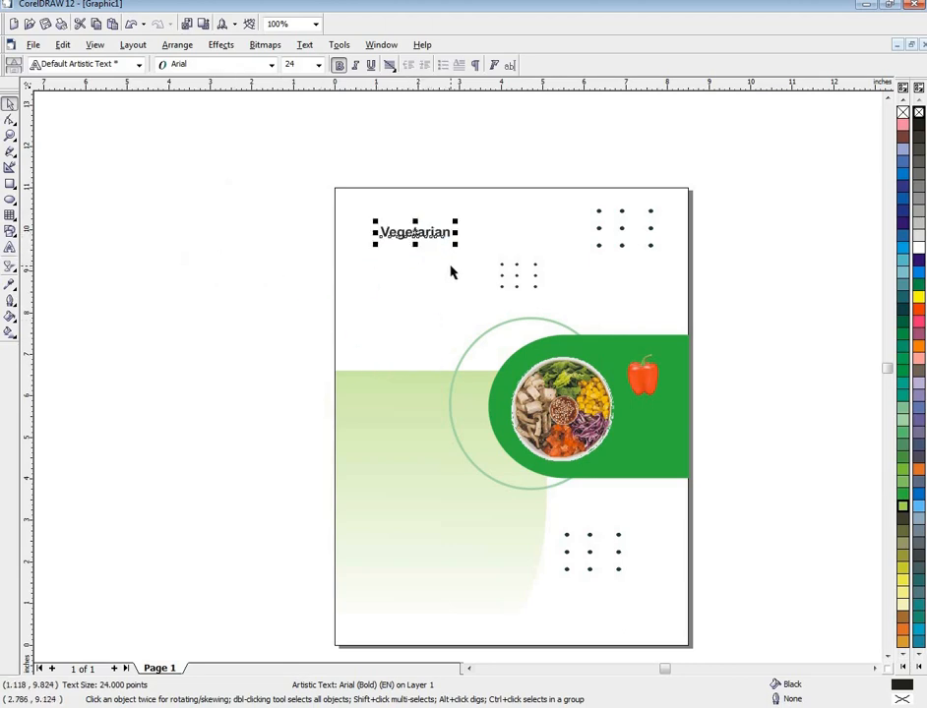
{"action": "left_click", "coordinate": [904, 315]}
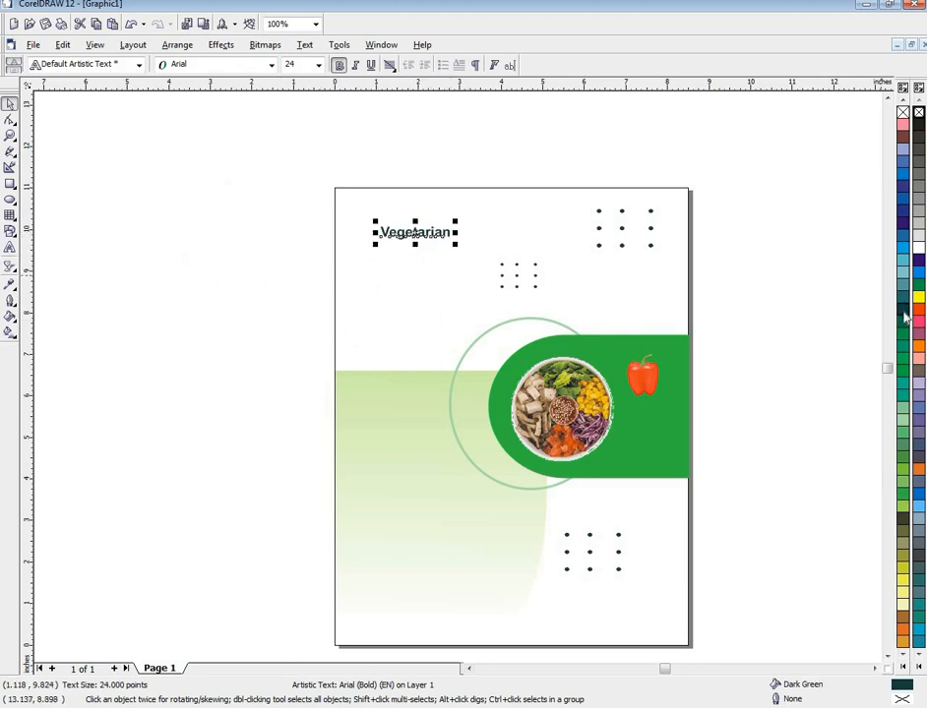
- Enlarge the Vegetarian text to about 36.6 points and shift it slightly toward the page's left edge
{"action": "left_click_drag", "start_coordinate": [454, 243], "coordinate": [489, 270]}
{"action": "key", "text": "F8"}
{"action": "left_click", "coordinate": [454, 232]}
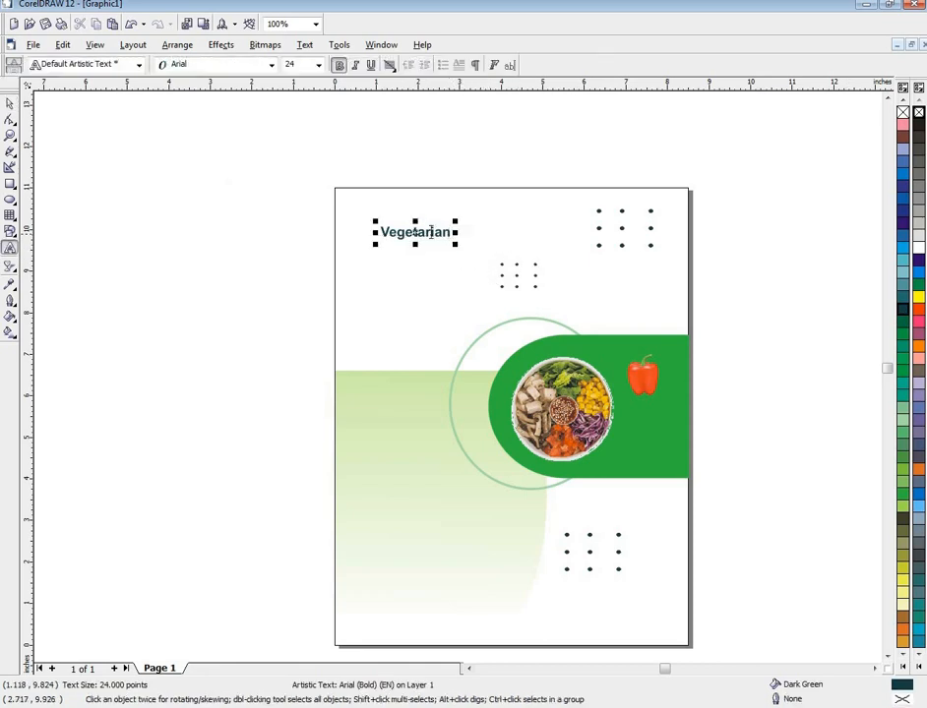
{"action": "left_click", "coordinate": [10, 103]}
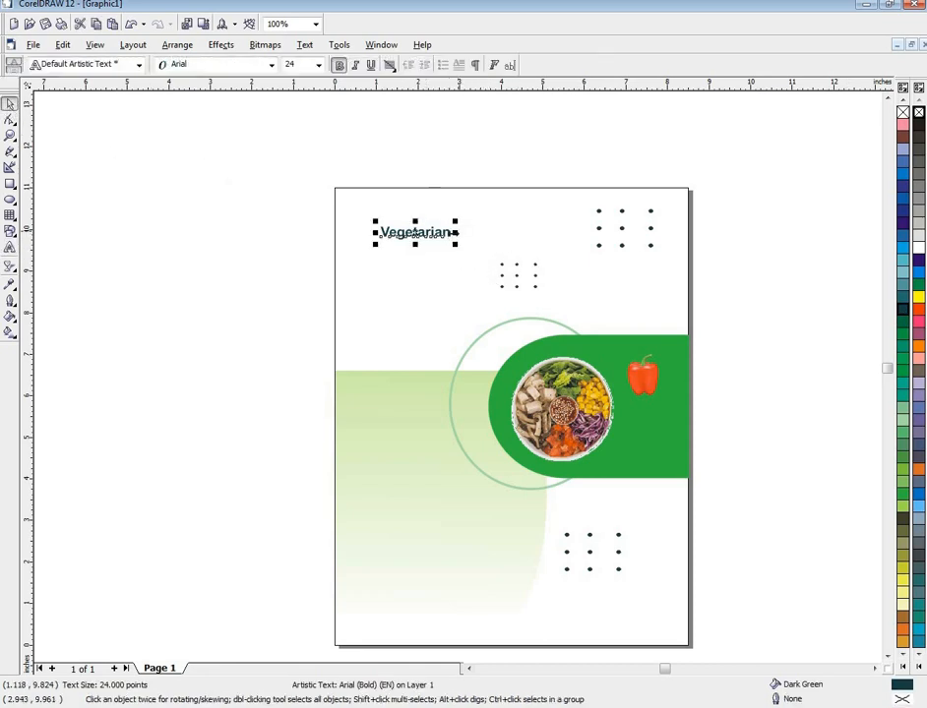
{"action": "left_click_drag", "start_coordinate": [454, 243], "coordinate": [488, 252]}
{"action": "left_click_drag", "start_coordinate": [423, 236], "coordinate": [404, 237]}
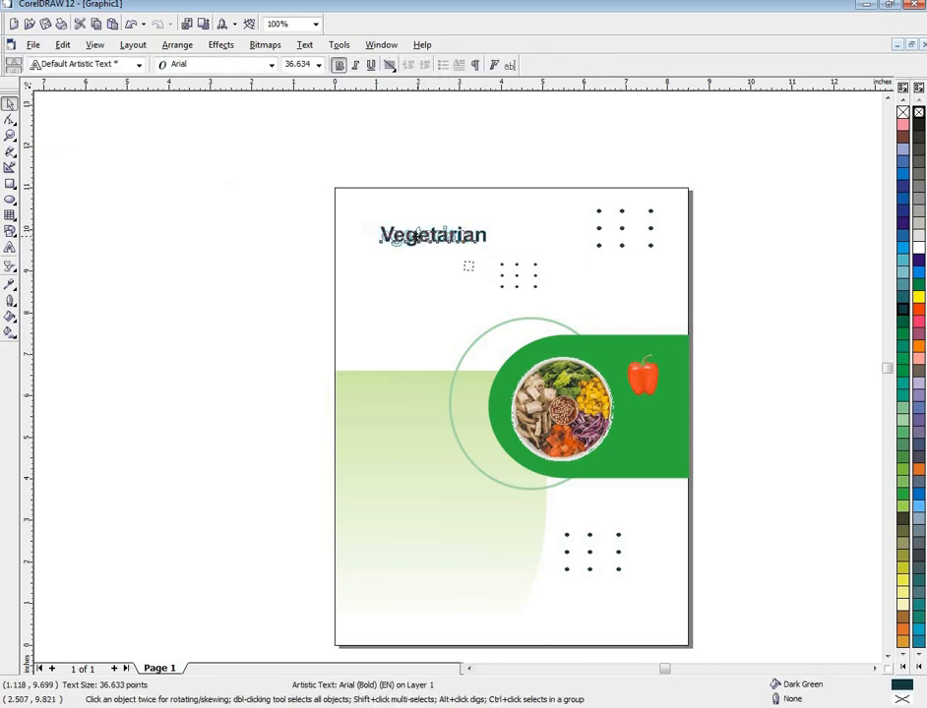
{"action": "left_click", "coordinate": [275, 290]}
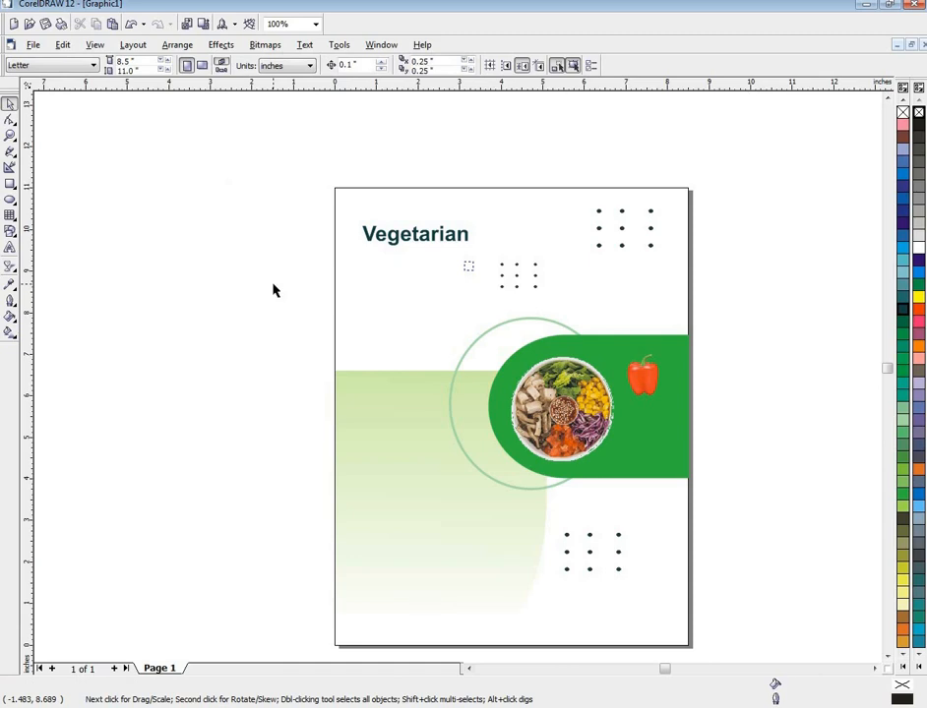
- Add the artistic text "Food" in 24-point Arial on the empty area left of the page
{"action": "left_click", "coordinate": [10, 247]}
{"action": "left_click", "coordinate": [146, 241]}
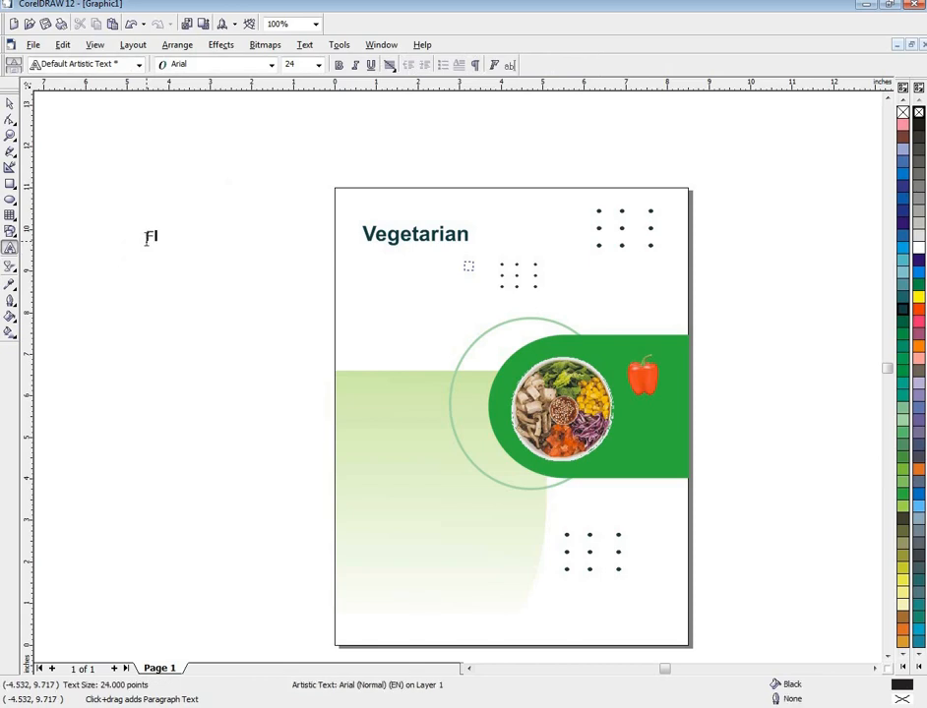
{"action": "left_click", "coordinate": [160, 236]}
- Draw a rectangle about 1.67 by 0.69 inches around the Food text and fill it with Grass Green
{"action": "left_click", "coordinate": [11, 198]}
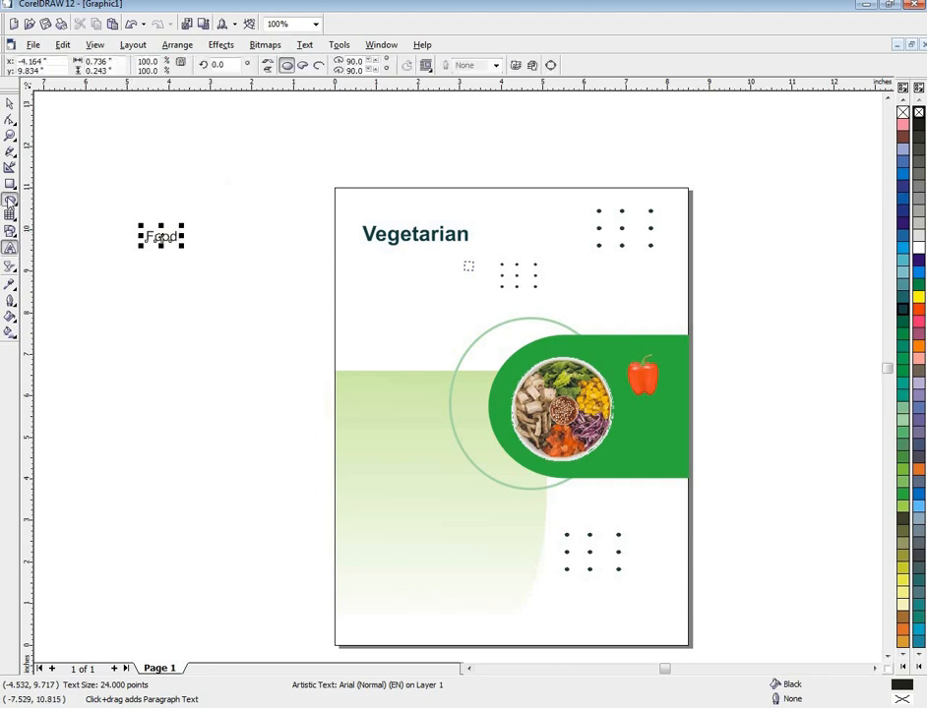
{"action": "left_click", "coordinate": [10, 184]}
{"action": "left_click_drag", "start_coordinate": [122, 193], "coordinate": [194, 251]}
{"action": "left_click_drag", "start_coordinate": [157, 188], "coordinate": [158, 219]}
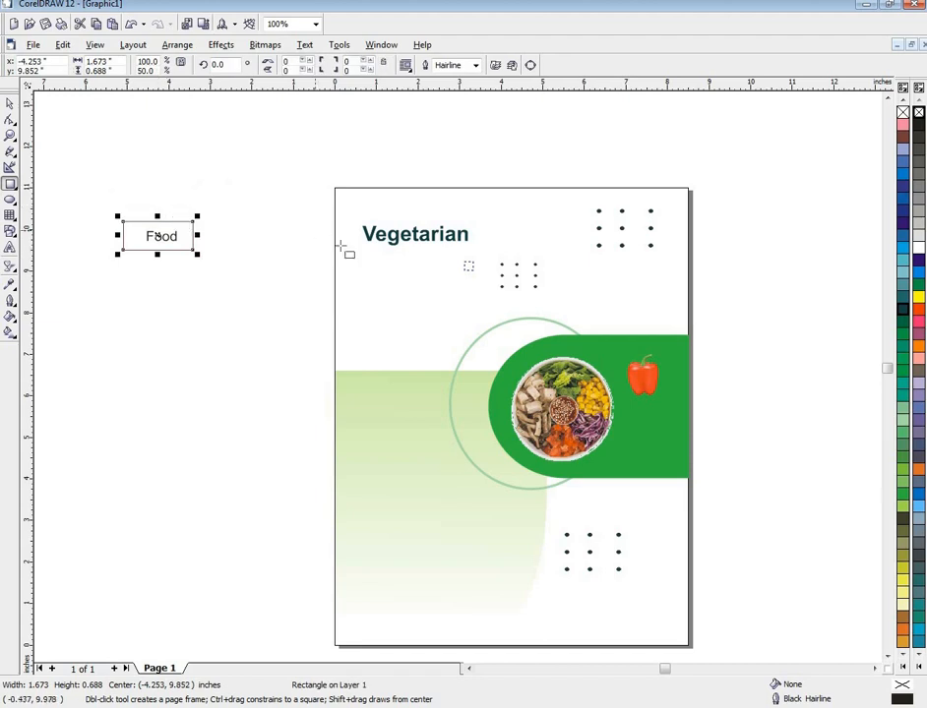
{"action": "left_click", "coordinate": [902, 335]}
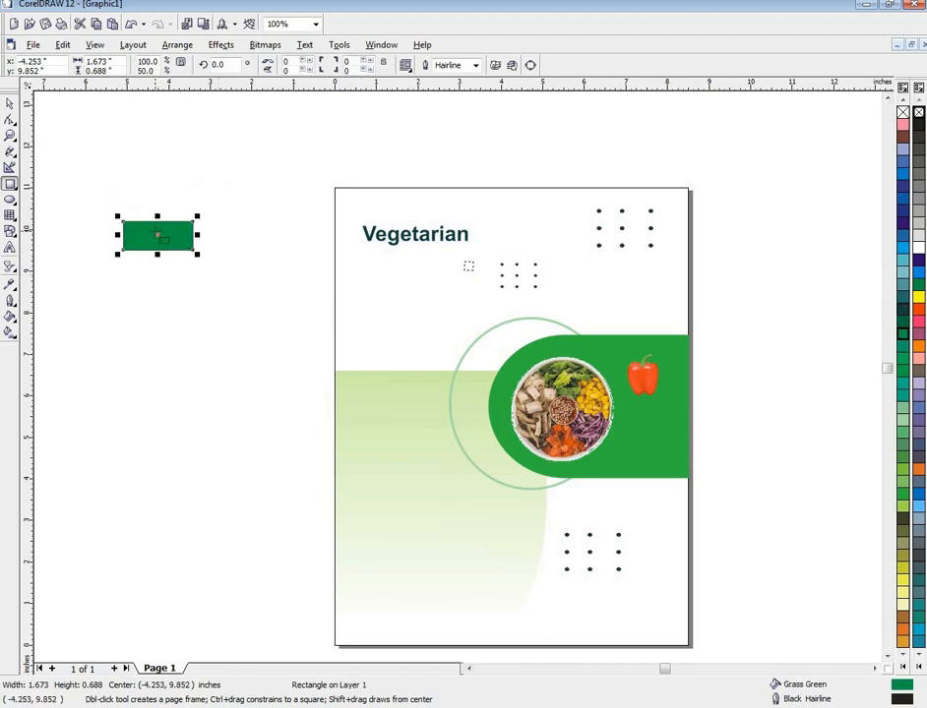
- Move the Grass Green rectangle aside, bring the Food text to the front and place it on the rectangle
{"action": "left_click_drag", "start_coordinate": [157, 234], "coordinate": [239, 211]}
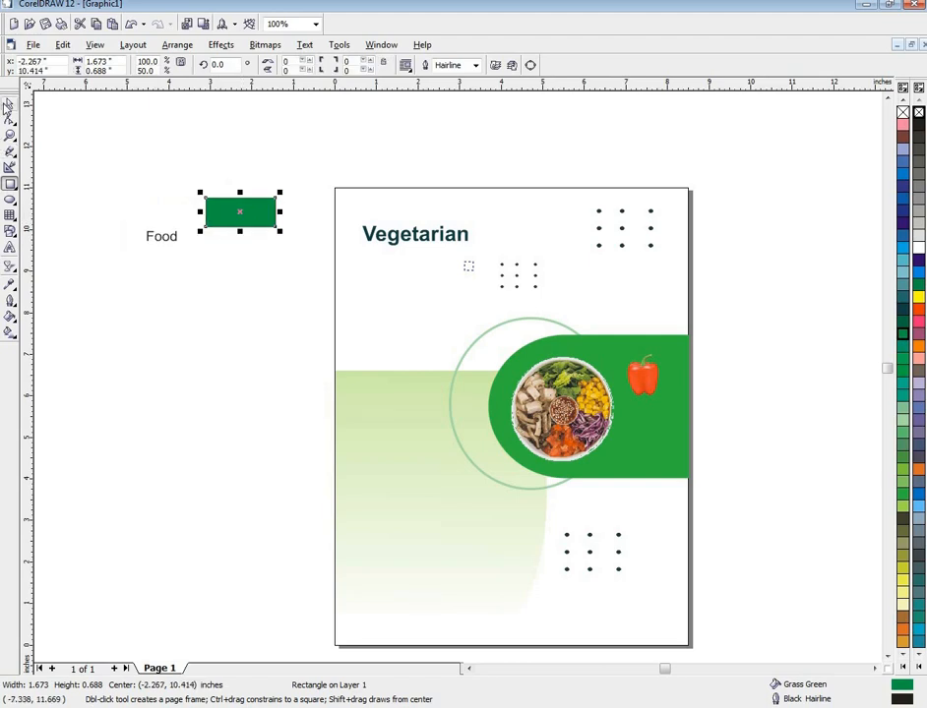
{"action": "left_click", "coordinate": [9, 104]}
{"action": "right_click", "coordinate": [156, 238]}
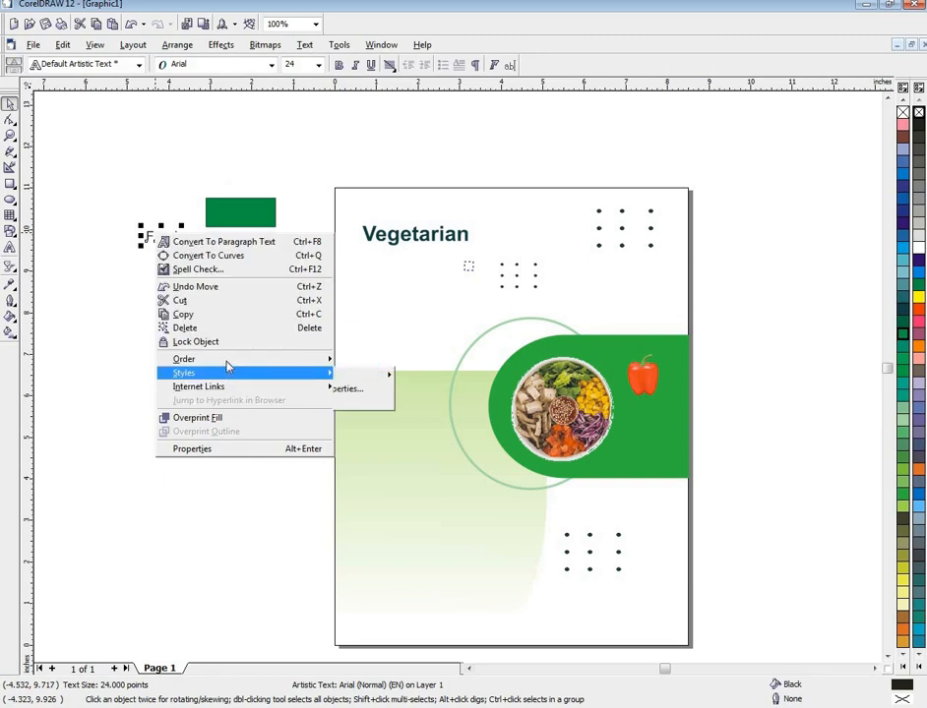
{"action": "mouse_move", "coordinate": [226, 364]}
{"action": "left_click", "coordinate": [379, 360]}
{"action": "left_click_drag", "start_coordinate": [150, 241], "coordinate": [225, 212]}
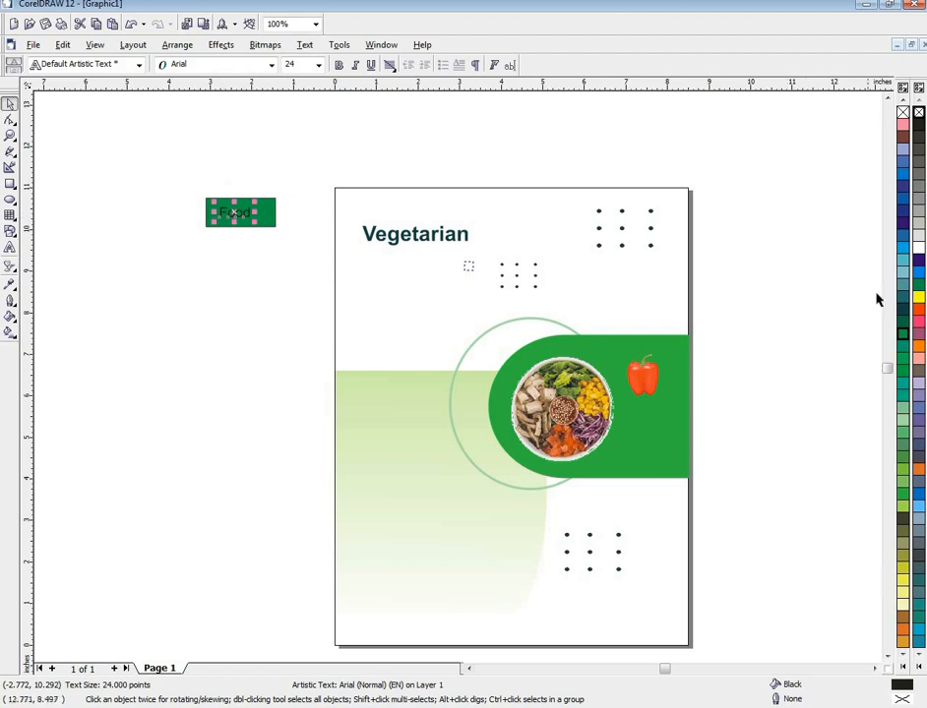
- Fill the Food text with White and remove the outline of the green rectangle behind it
{"action": "left_click", "coordinate": [918, 247]}
{"action": "left_click", "coordinate": [268, 208]}
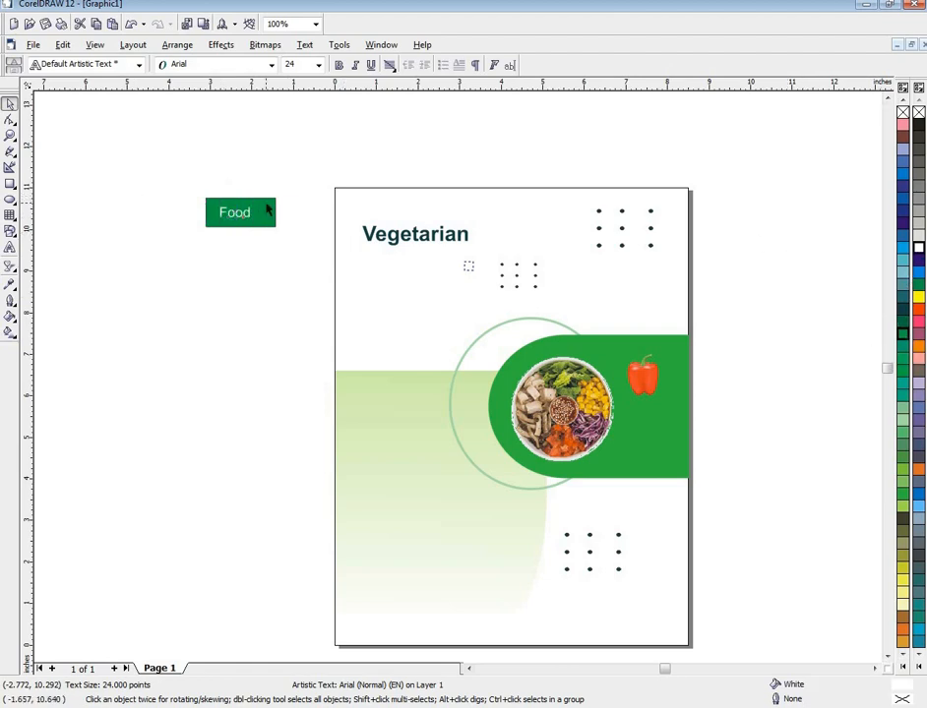
{"action": "right_click", "coordinate": [918, 114]}
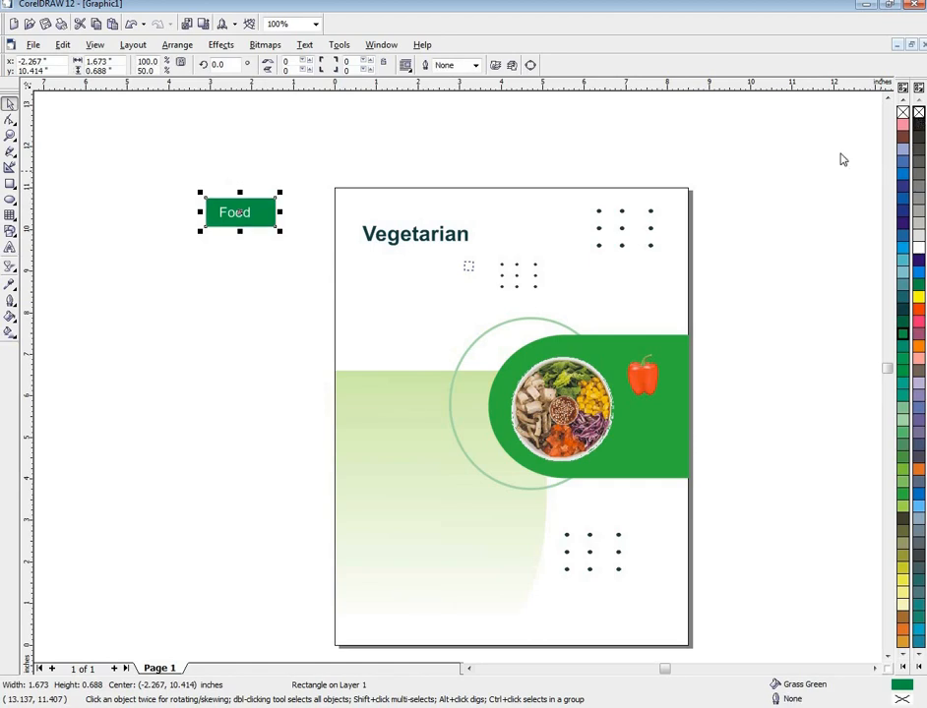
- Widen the Food text so it sits centred across its green rectangle
{"action": "left_click", "coordinate": [276, 246]}
{"action": "left_click", "coordinate": [246, 219]}
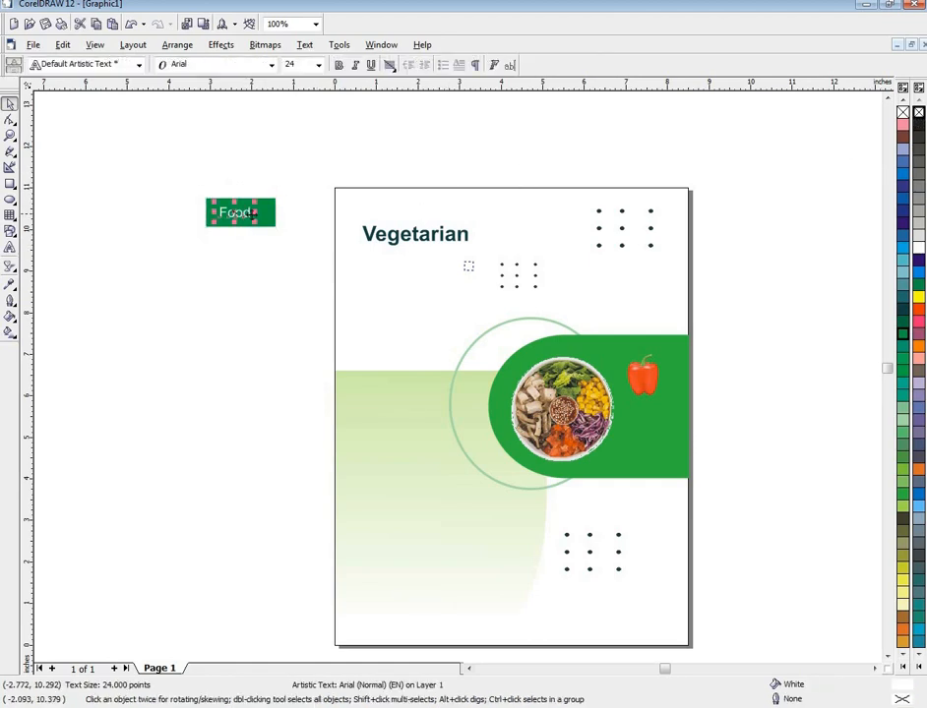
{"action": "left_click", "coordinate": [156, 237]}
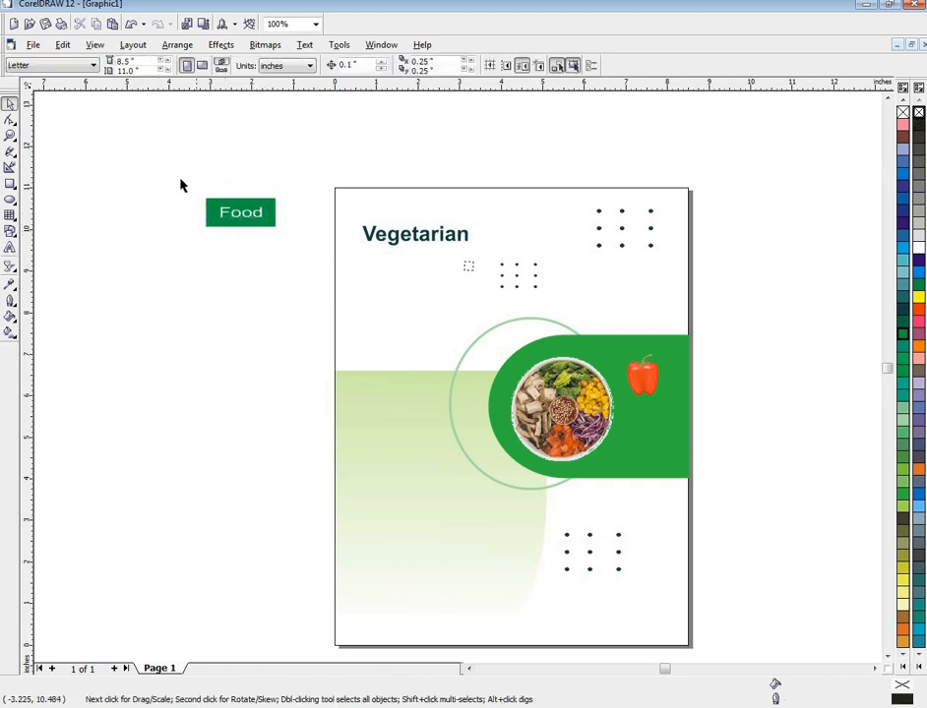
- Group the Food text with its green rectangle and place the group directly under the Vegetarian title
{"action": "left_click_drag", "start_coordinate": [169, 145], "coordinate": [300, 263]}
{"action": "left_click_drag", "start_coordinate": [128, 120], "coordinate": [293, 262]}
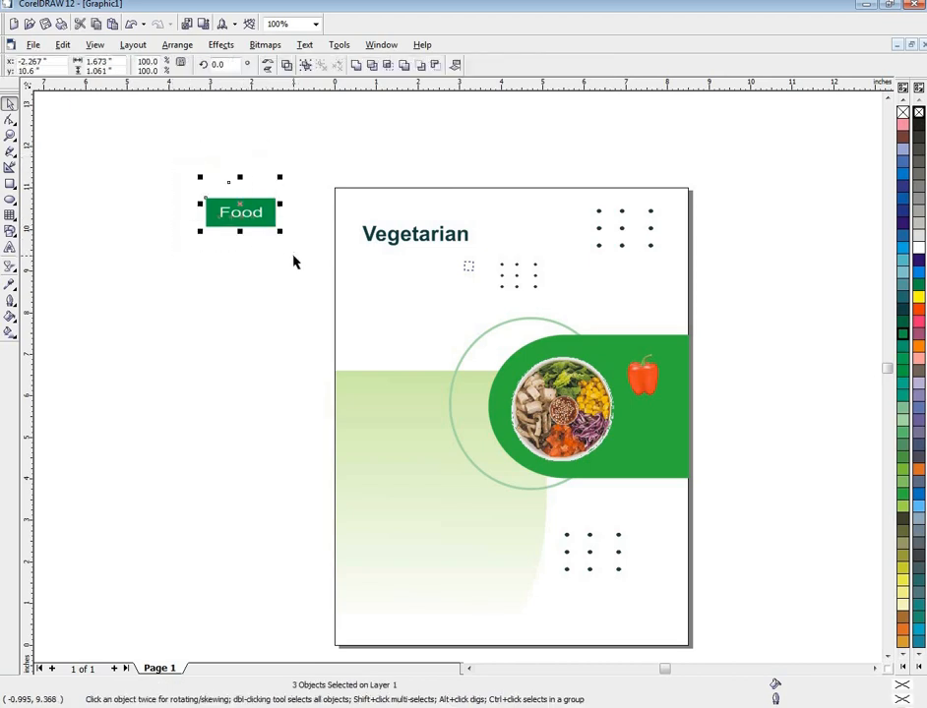
{"action": "key", "text": "ctrl+g"}
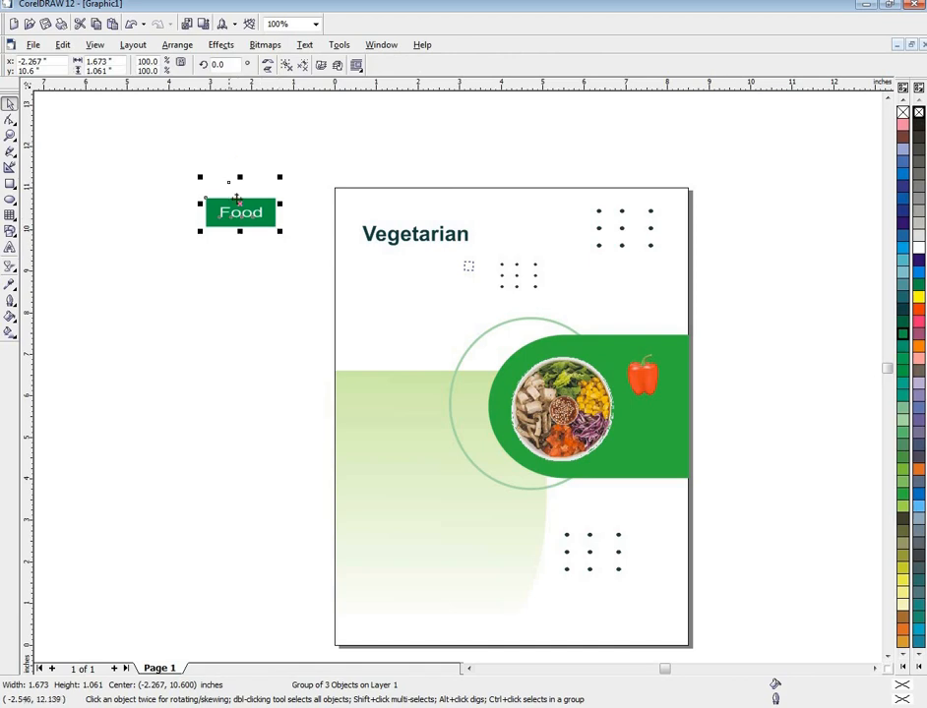
{"action": "left_click_drag", "start_coordinate": [239, 218], "coordinate": [389, 286]}
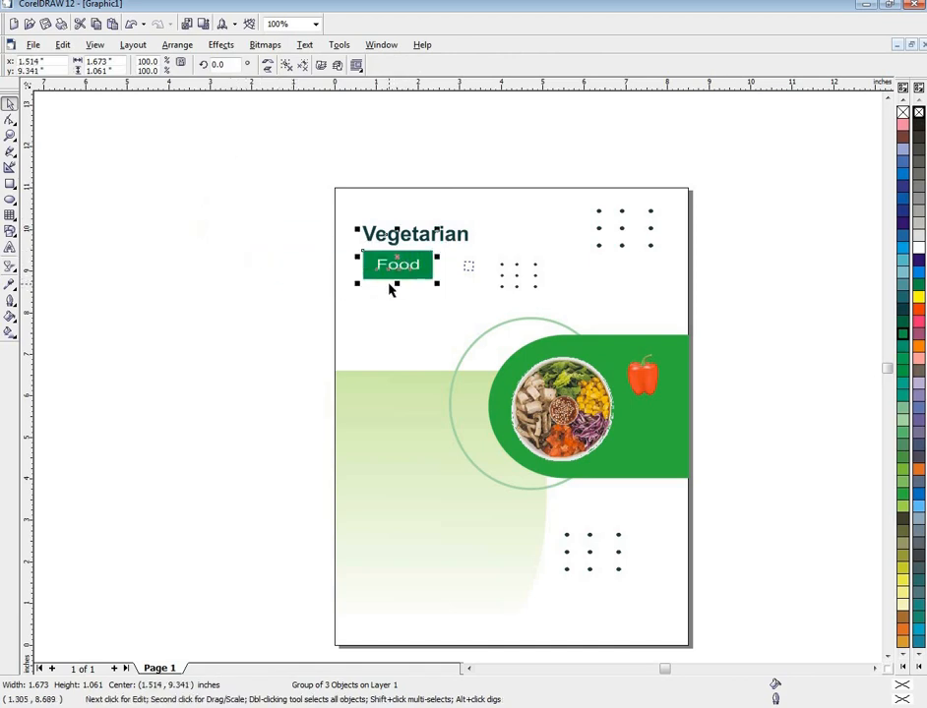
{"action": "left_click", "coordinate": [256, 282]}
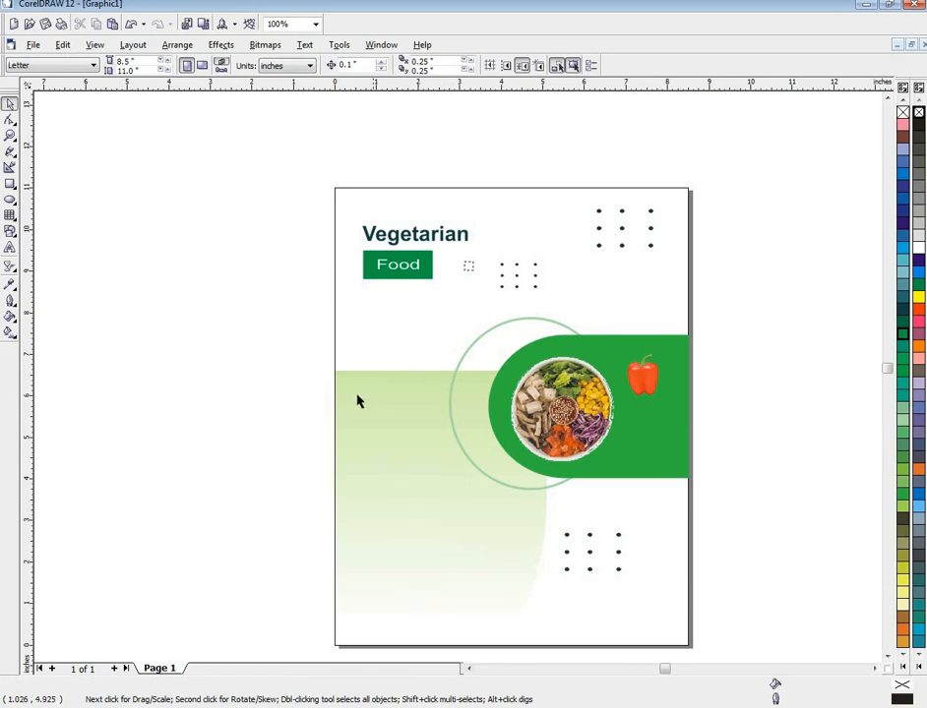
- Enlarge the Vegetarian title and Food label together to about 3.84 by 1.91 inches, then shift them 0.3 inches right and 0.2 inches down
{"action": "left_click_drag", "start_coordinate": [246, 184], "coordinate": [482, 293]}
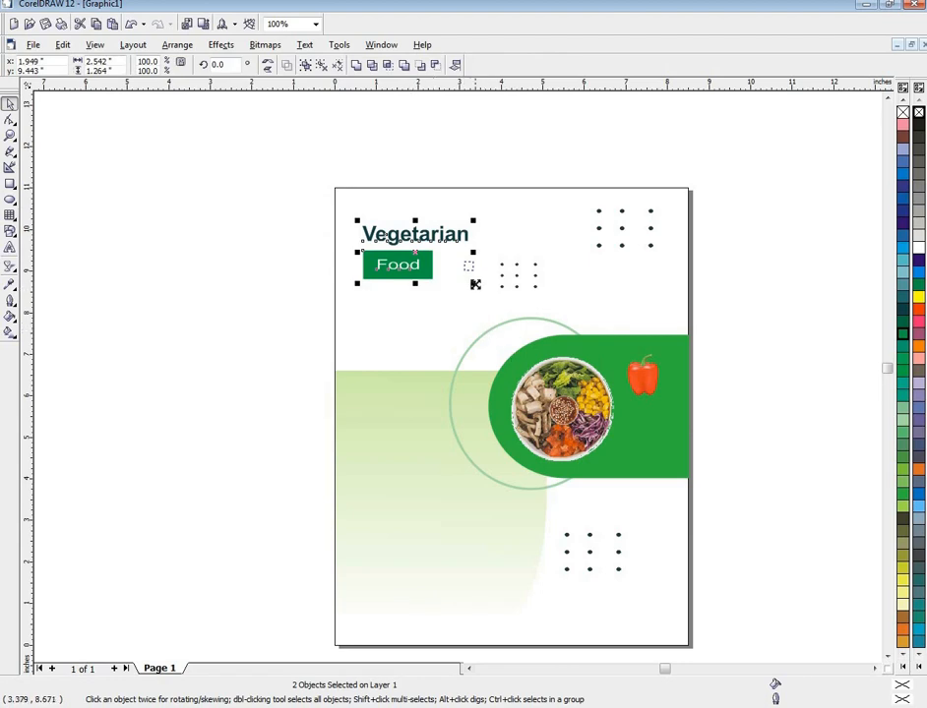
{"action": "left_click_drag", "start_coordinate": [475, 283], "coordinate": [501, 344]}
{"action": "key", "text": "Right"}
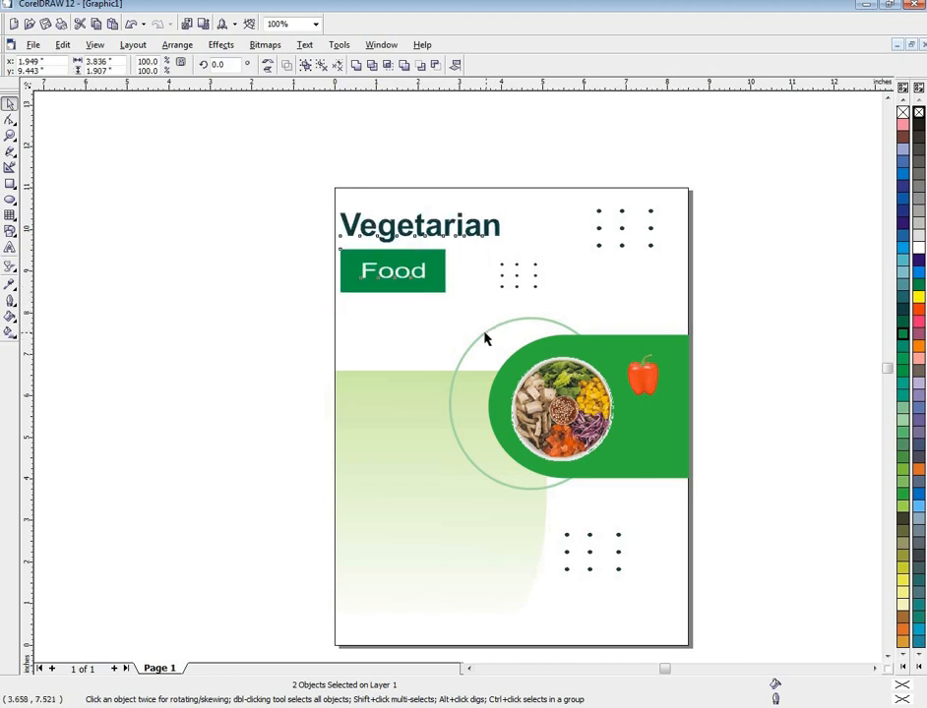
{"action": "key", "text": "Right"}
{"action": "key", "text": "Down"}
{"action": "key", "text": "Down"}
{"action": "key", "text": "Right"}
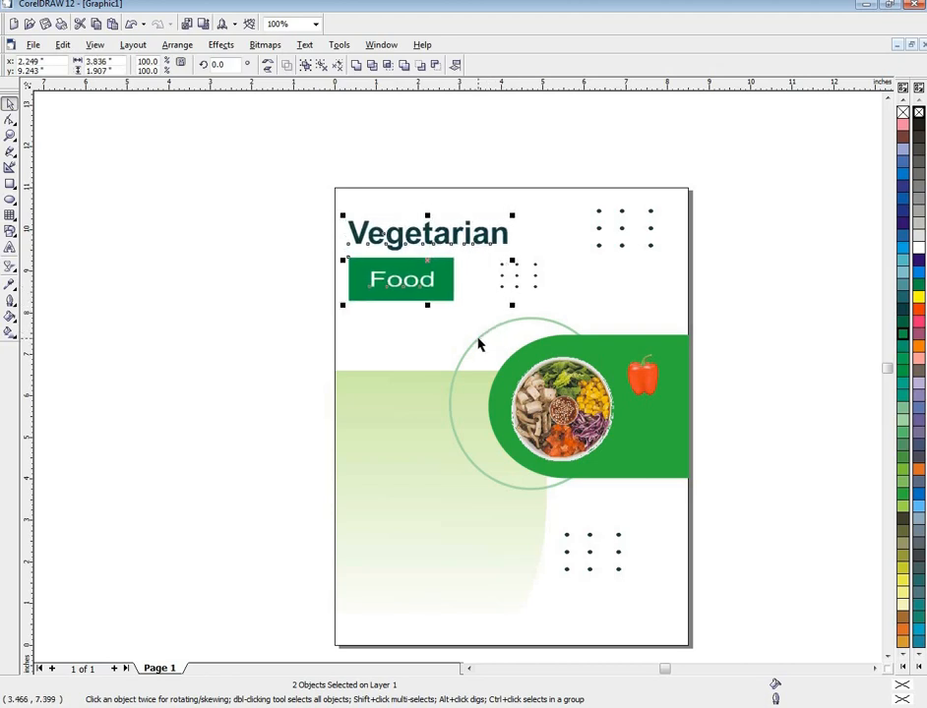
{"action": "left_click", "coordinate": [244, 366]}
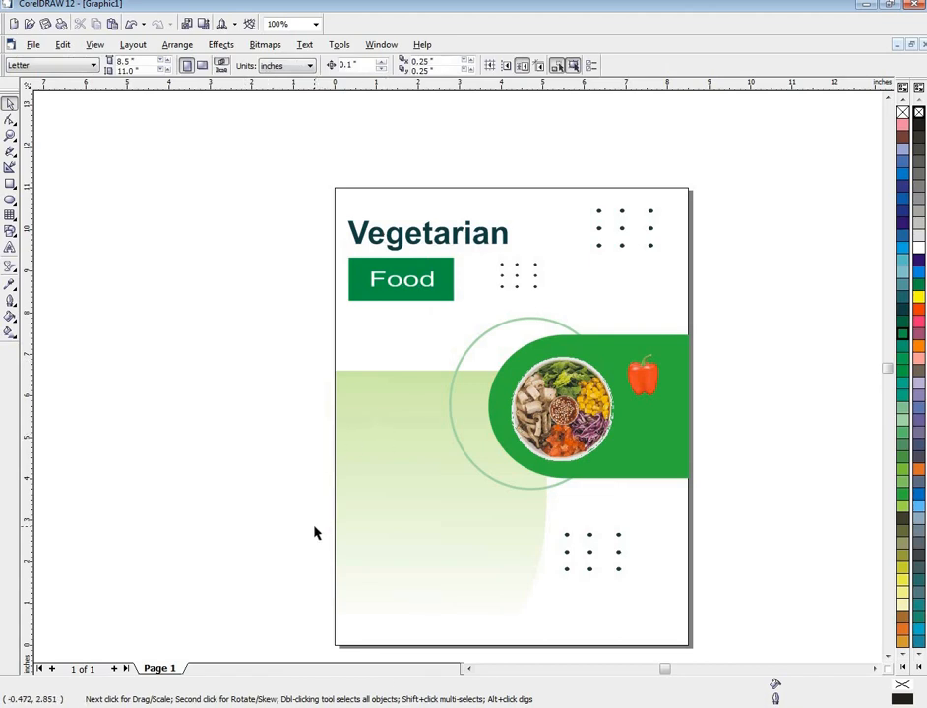
- Draw an ellipse about 2.63 by 2.37 inches on the empty area beside the page, with White fill and White outline
{"action": "left_click", "coordinate": [10, 199]}
{"action": "left_click_drag", "start_coordinate": [141, 239], "coordinate": [261, 348]}
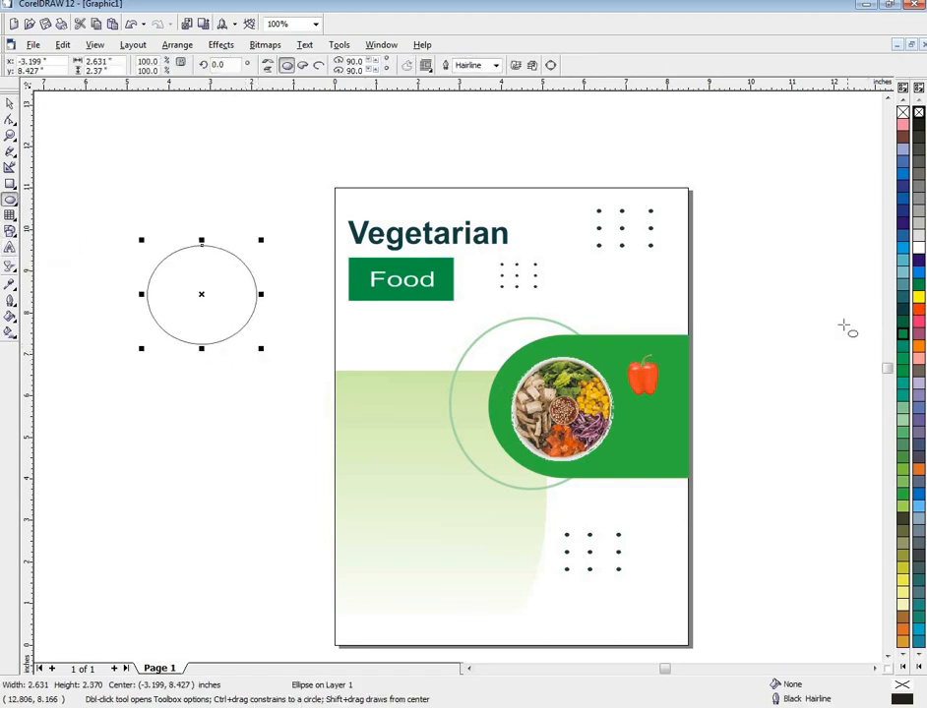
{"action": "left_click", "coordinate": [918, 247]}
{"action": "right_click", "coordinate": [918, 247]}
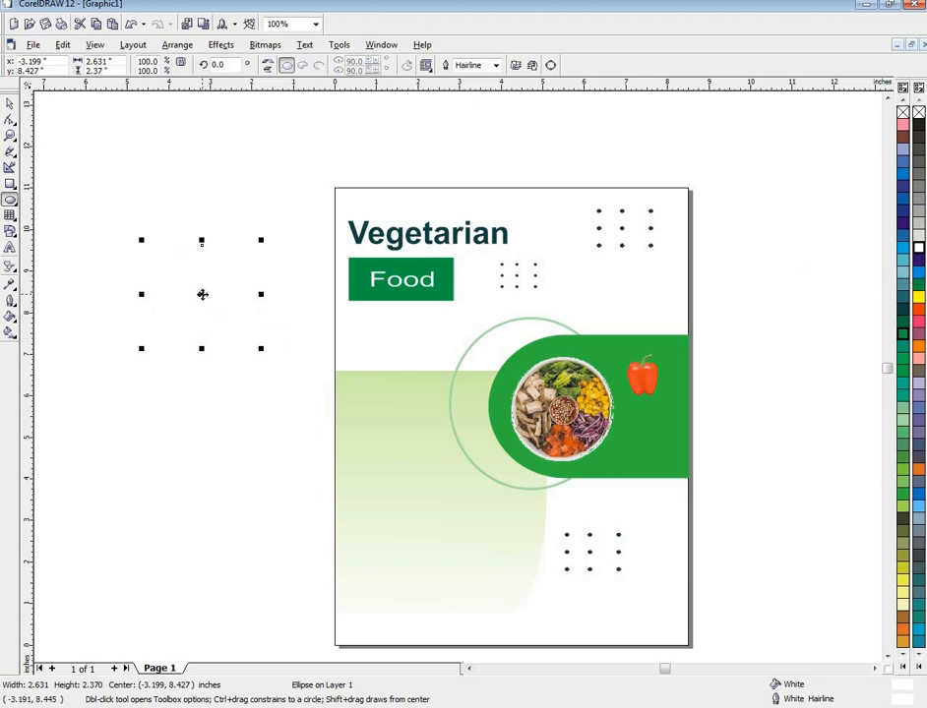
- Shrink the white ellipse to about 0.75 by 0.68 inches, place it just left of the page and give it a Black outline
{"action": "left_click_drag", "start_coordinate": [201, 294], "coordinate": [641, 448]}
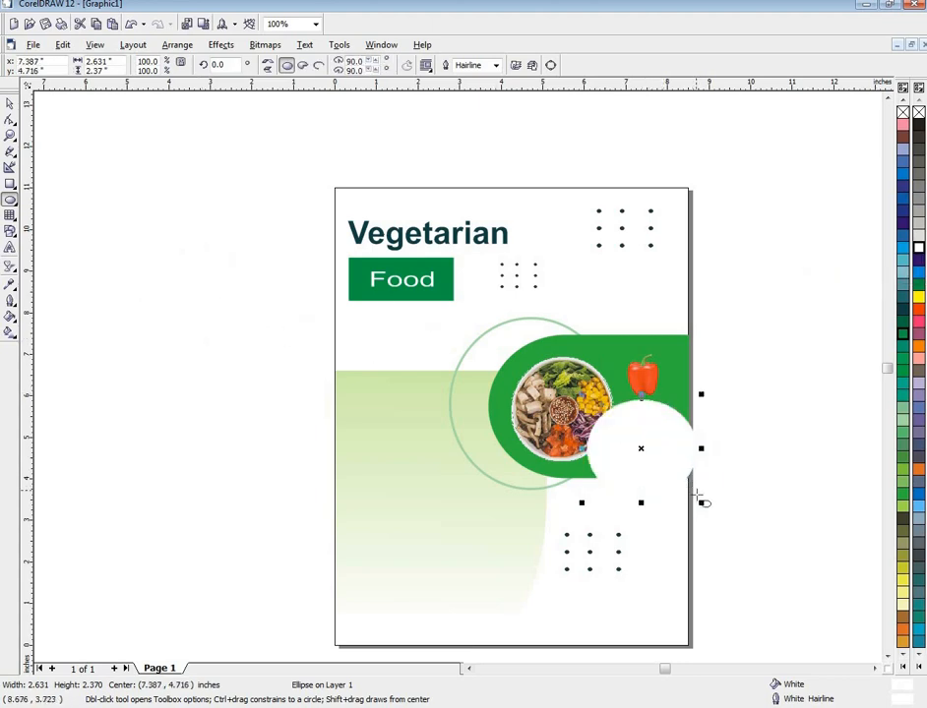
{"action": "left_click_drag", "start_coordinate": [698, 500], "coordinate": [282, 390]}
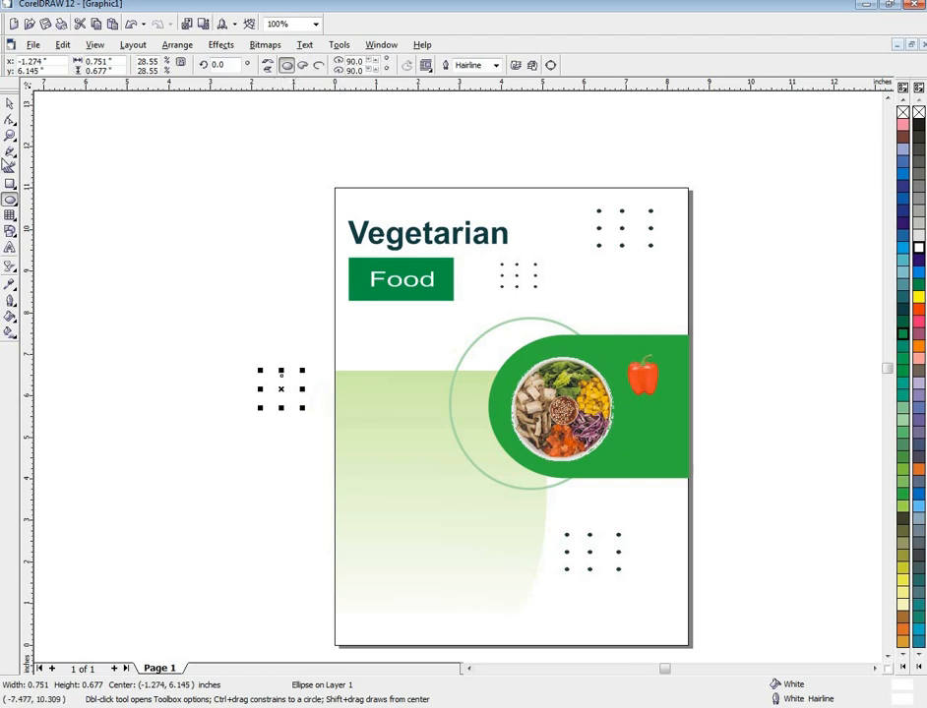
{"action": "left_click", "coordinate": [10, 198]}
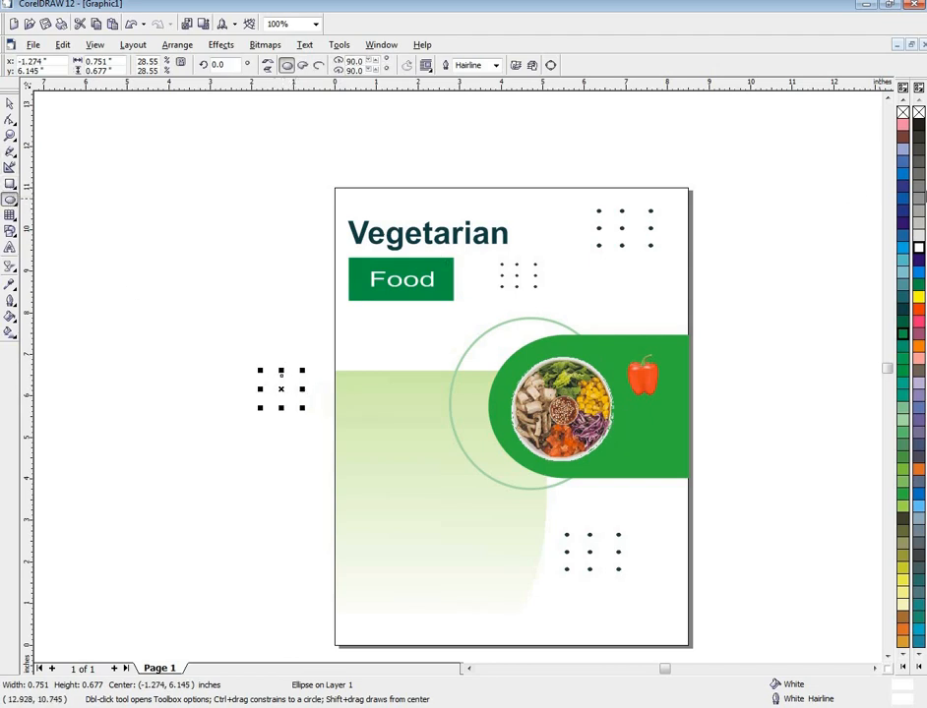
{"action": "right_click", "coordinate": [915, 137]}
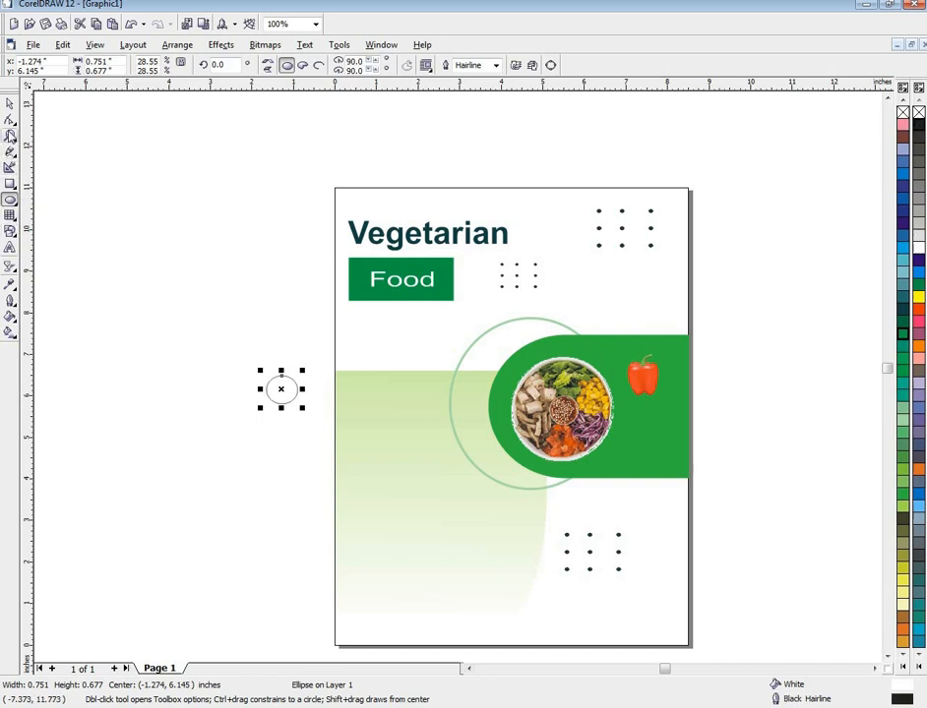
{"action": "left_click", "coordinate": [9, 118]}
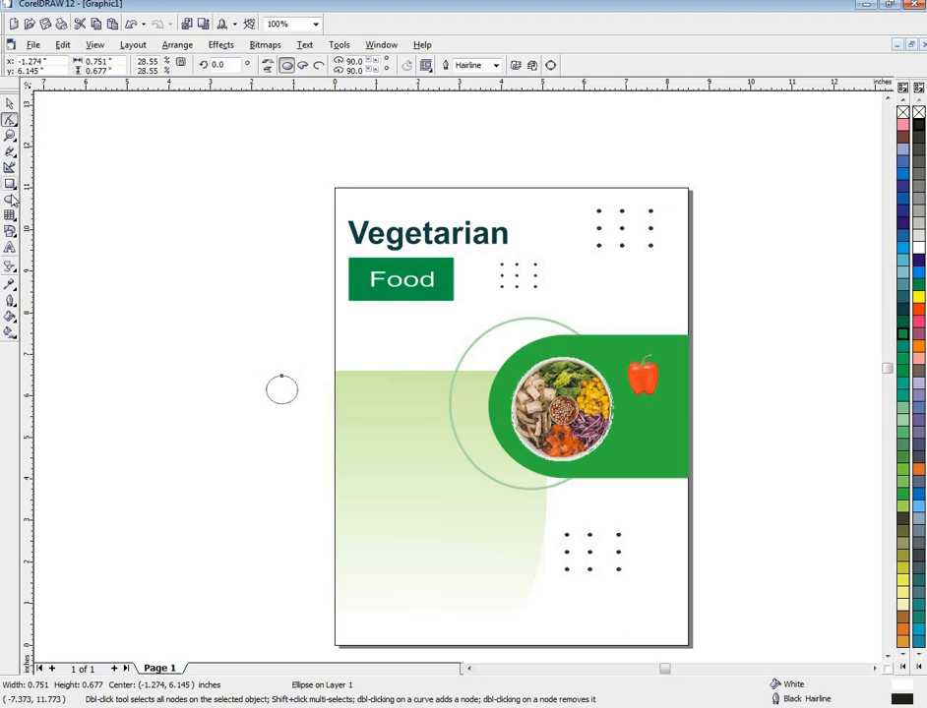
- Add the artistic text 30% on the small ellipse in 24 pt Arial
{"action": "left_click", "coordinate": [10, 247]}
{"action": "scroll", "coordinate": [281, 404], "scroll_direction": "up", "scroll_amount": 3}
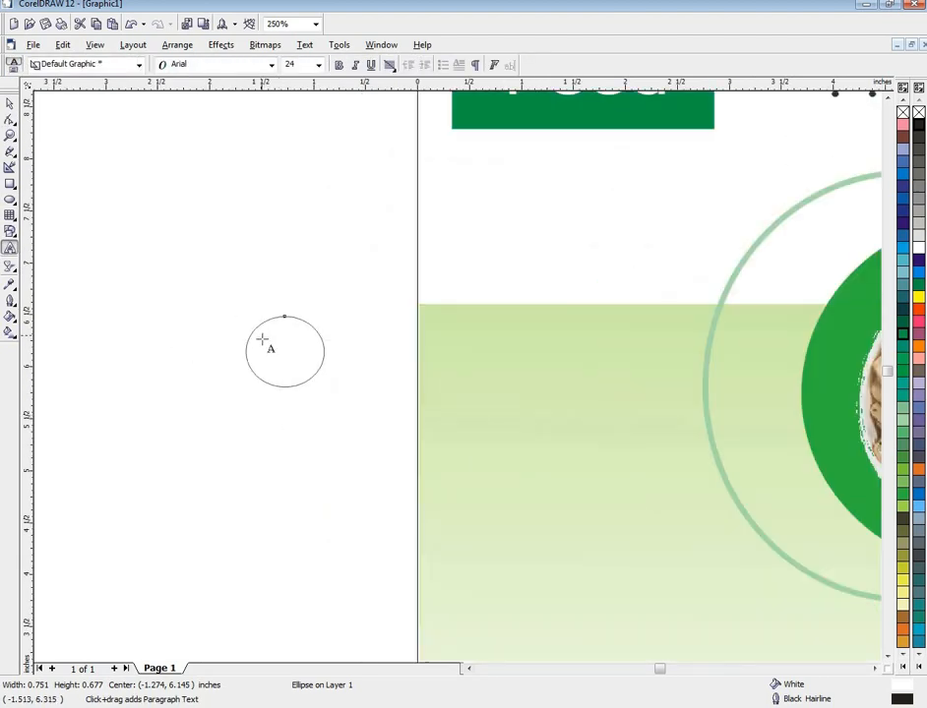
{"action": "left_click", "coordinate": [262, 335]}
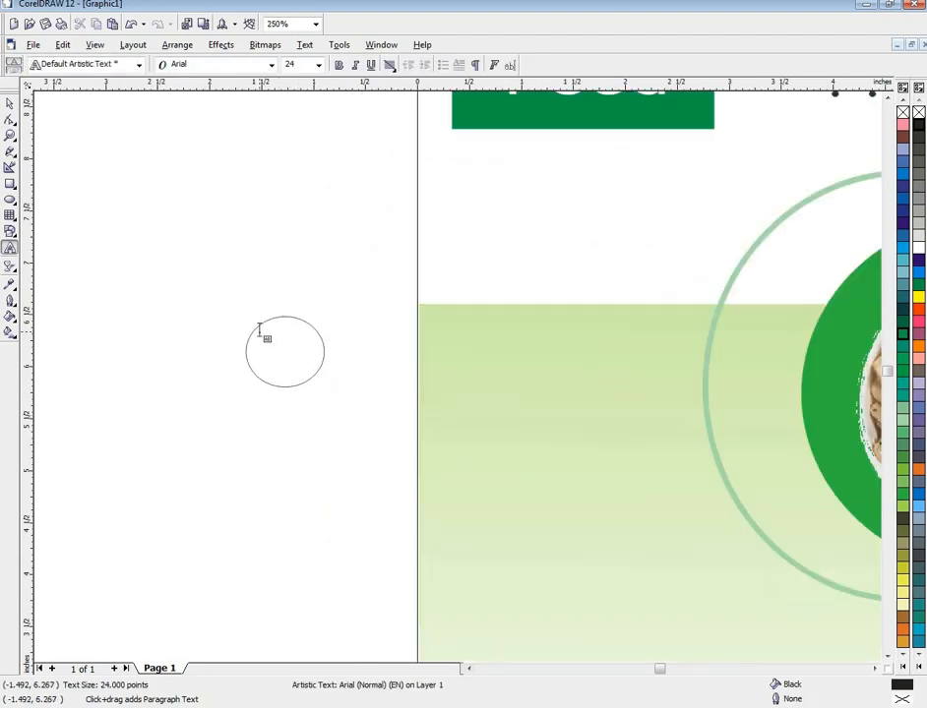
{"action": "type", "text": "30"}
{"action": "key", "text": "Escape"}
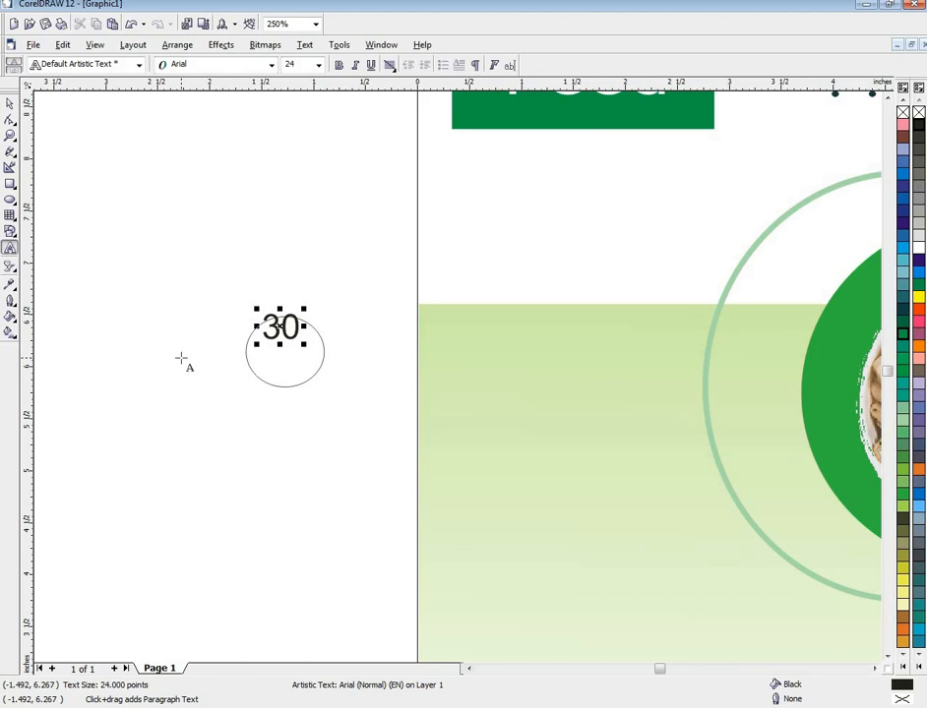
{"action": "key", "text": "F8"}
{"action": "type", "text": "%"}
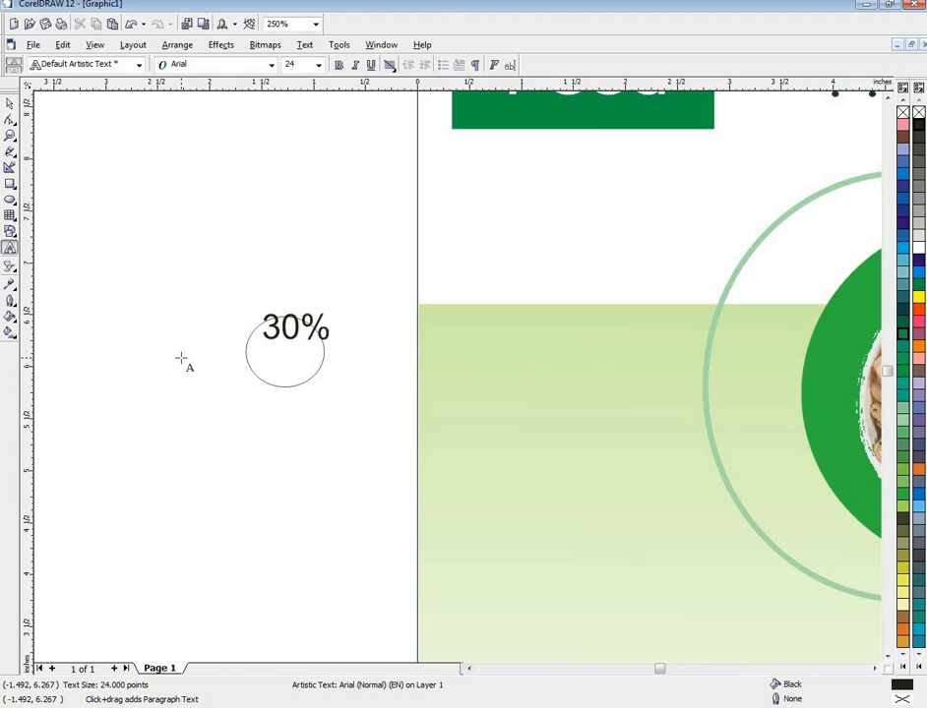
- Add the word Discount as a second line below 30% in the same text object
{"action": "key", "text": "Escape"}
{"action": "key", "text": "Escape"}
{"action": "key", "text": "Return"}
{"action": "type", "text": "Dis"}
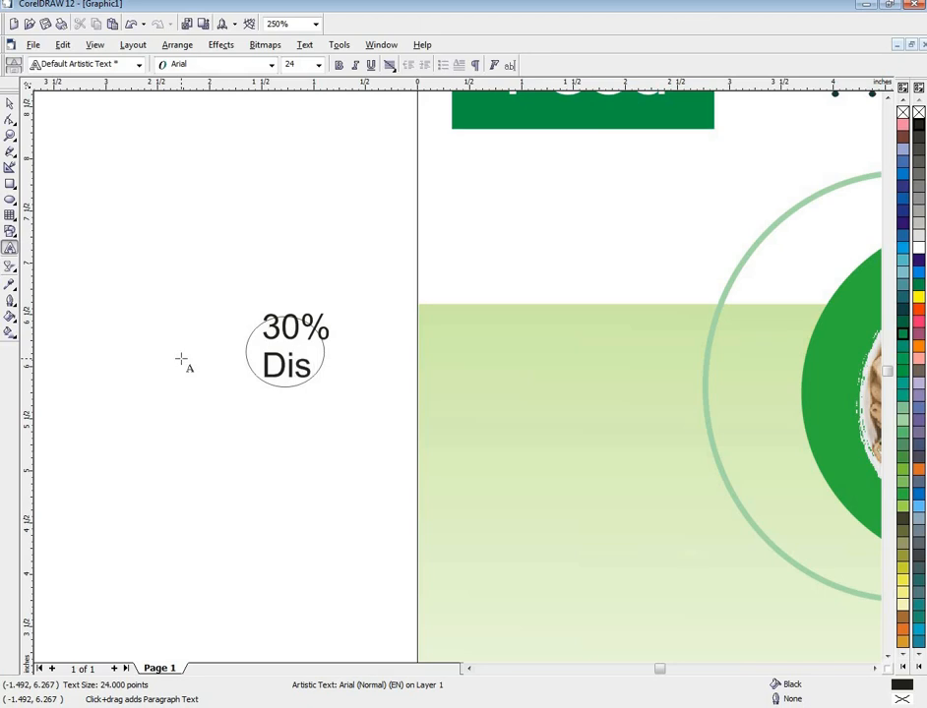
{"action": "type", "text": "couny"}
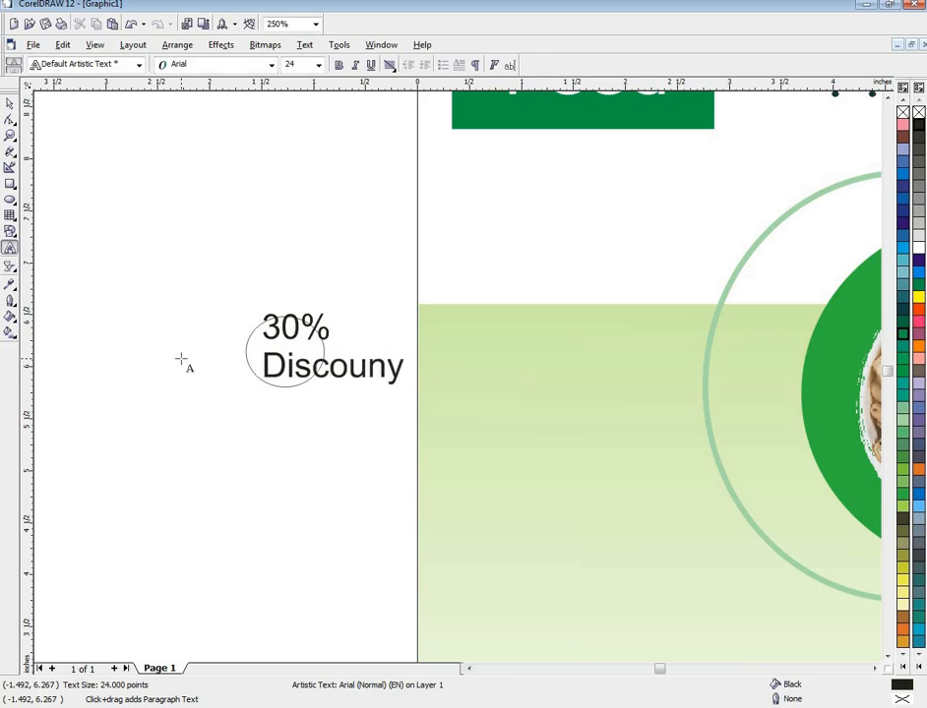
{"action": "key", "text": "BackSpace"}
{"action": "type", "text": "t"}
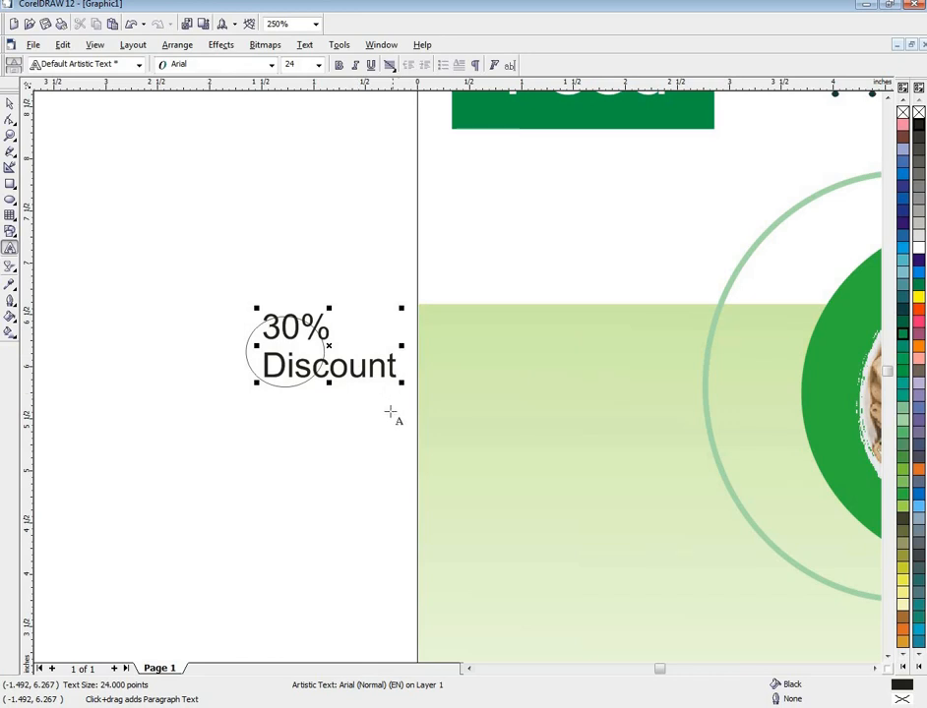
{"action": "key", "text": "Escape"}
{"action": "left_click", "coordinate": [395, 369]}
{"action": "key", "text": "Escape"}
- Shrink the 30% Discount text to about 11.24 pt so it fits inside the ellipse
{"action": "left_click", "coordinate": [9, 102]}
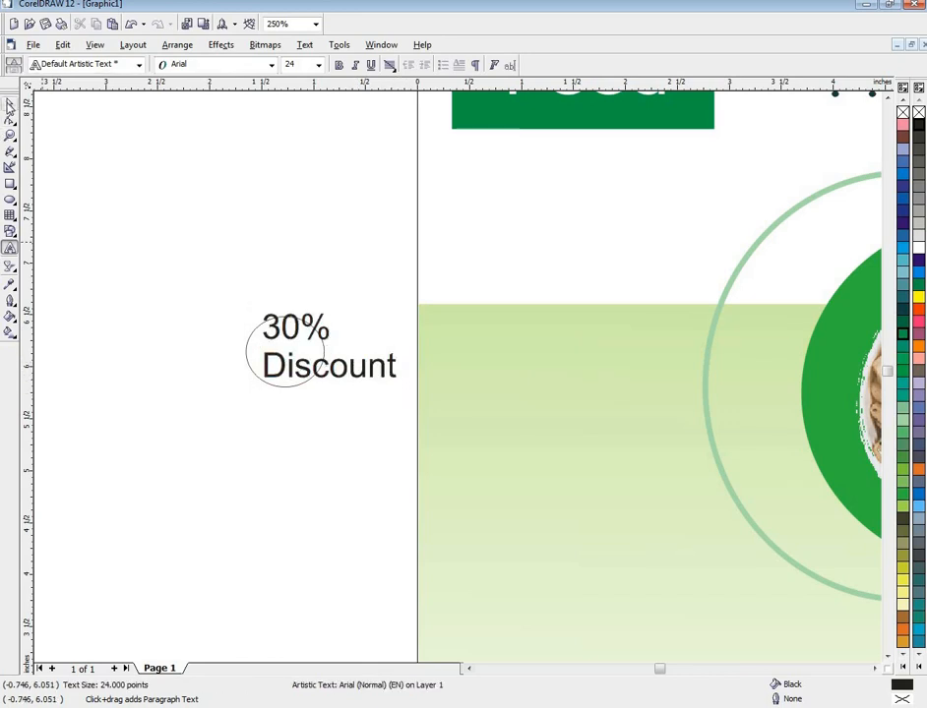
{"action": "left_click", "coordinate": [279, 273]}
{"action": "left_click", "coordinate": [393, 372]}
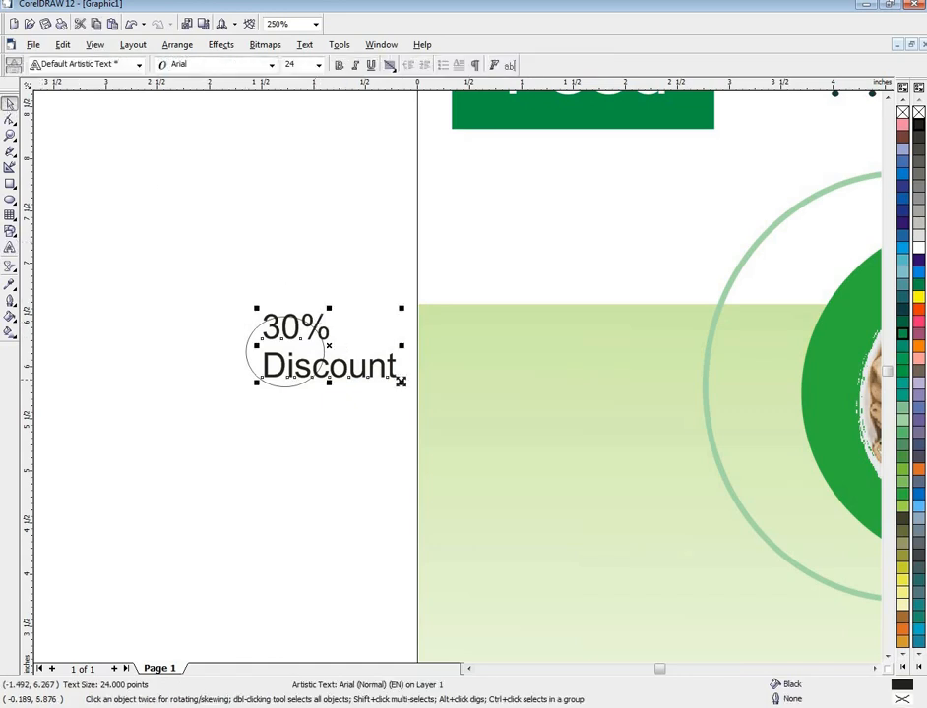
{"action": "left_click_drag", "start_coordinate": [396, 380], "coordinate": [291, 343]}
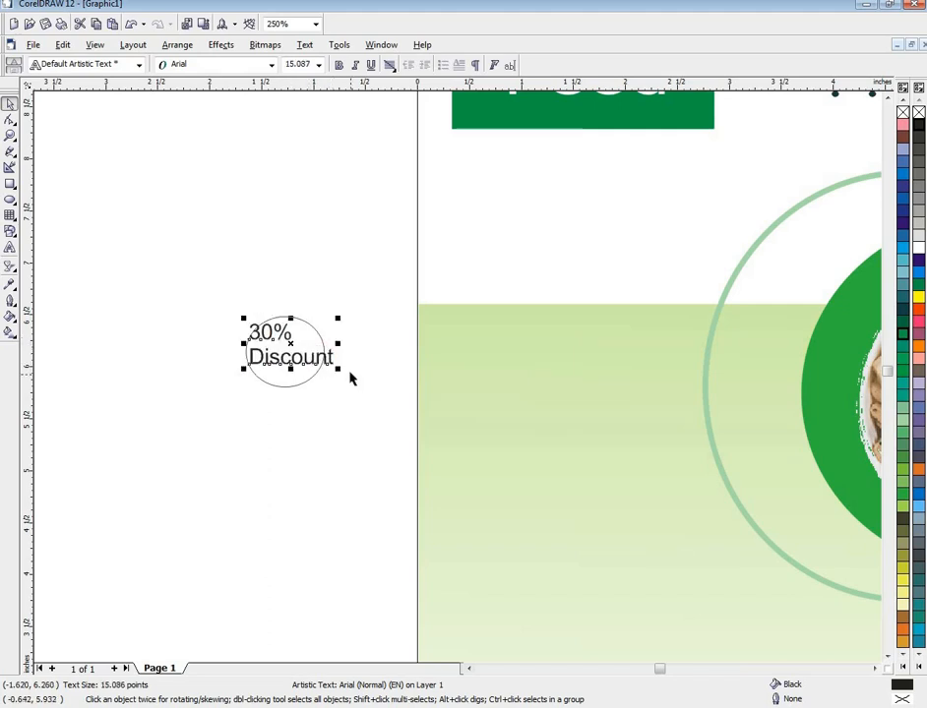
{"action": "left_click_drag", "start_coordinate": [336, 369], "coordinate": [321, 348]}
{"action": "key", "text": "Escape"}
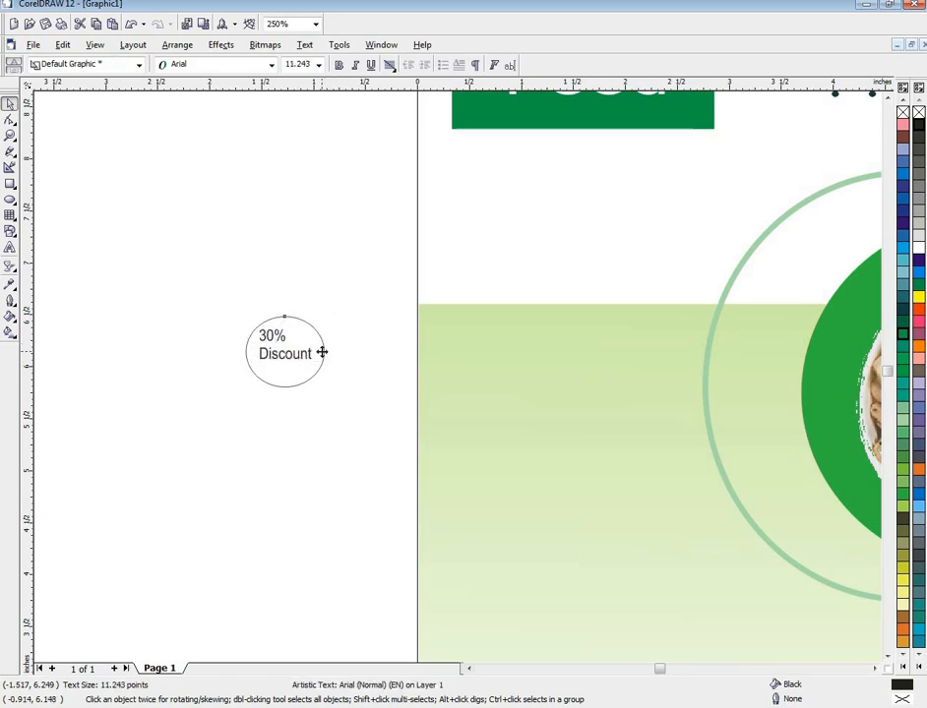
- Remove the ellipse's outline and move it with the 30% Discount text onto the green shape, between the salad bowl and the pepper
{"action": "left_click", "coordinate": [322, 351]}
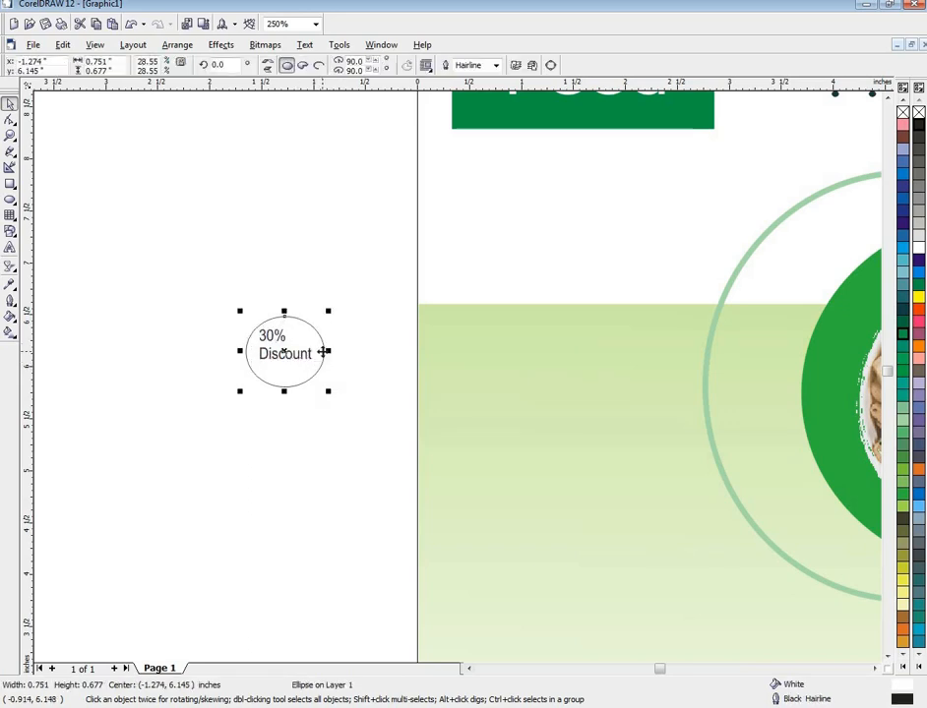
{"action": "right_click", "coordinate": [903, 111]}
{"action": "left_click_drag", "start_coordinate": [224, 307], "coordinate": [380, 424]}
{"action": "left_click_drag", "start_coordinate": [289, 366], "coordinate": [775, 406]}
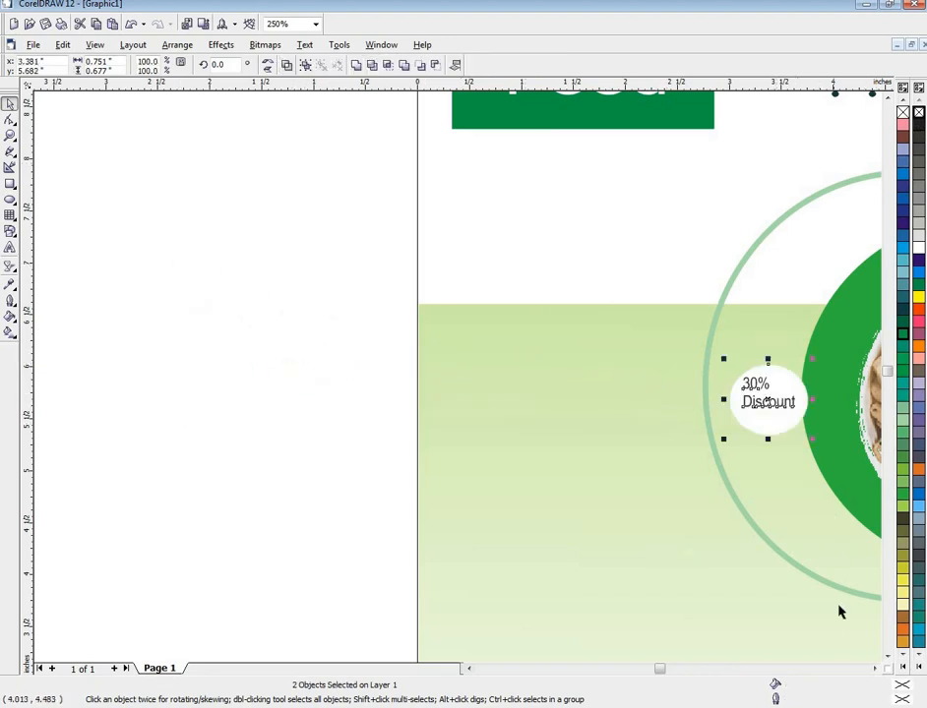
{"action": "left_click_drag", "start_coordinate": [874, 668], "coordinate": [875, 668]}
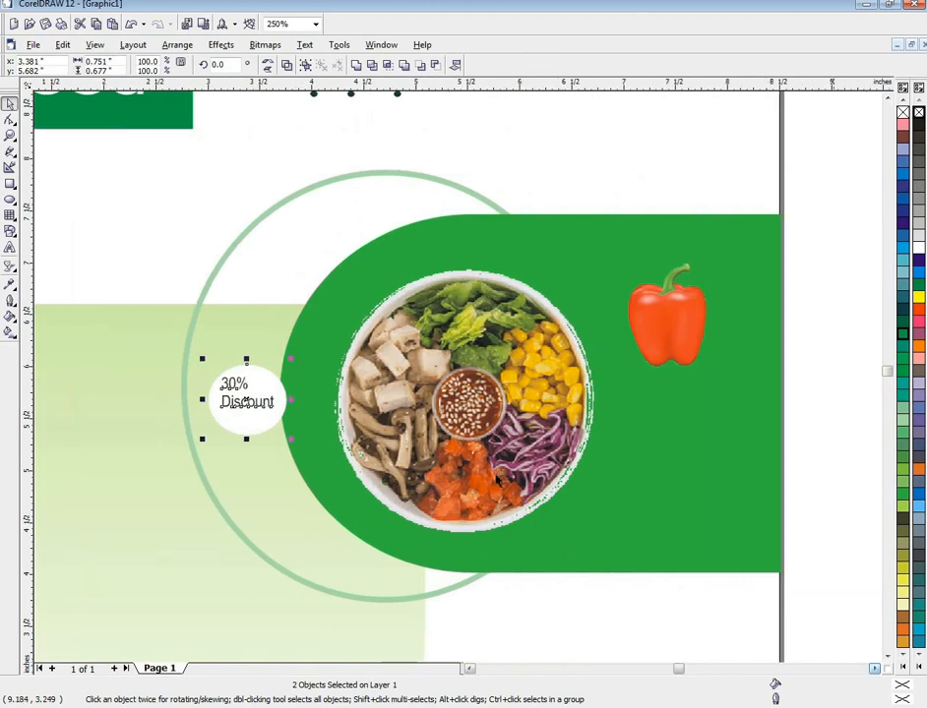
{"action": "left_click_drag", "start_coordinate": [264, 378], "coordinate": [636, 436]}
{"action": "left_click", "coordinate": [813, 490]}
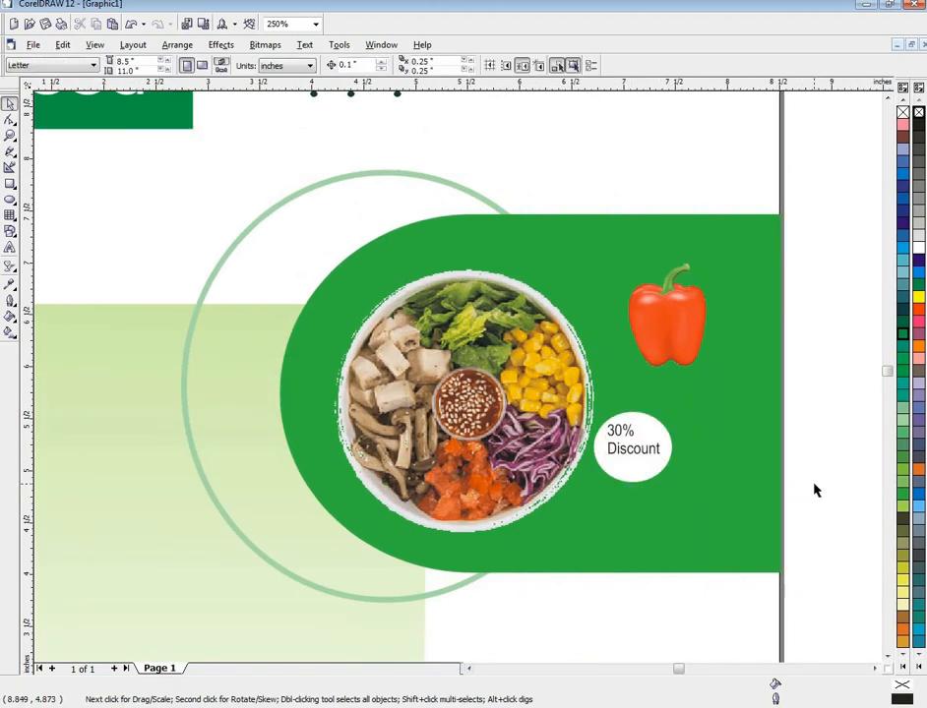
{"action": "scroll", "coordinate": [813, 490], "scroll_direction": "down", "scroll_amount": 1}
{"action": "scroll", "coordinate": [812, 490], "scroll_direction": "down", "scroll_amount": 3}
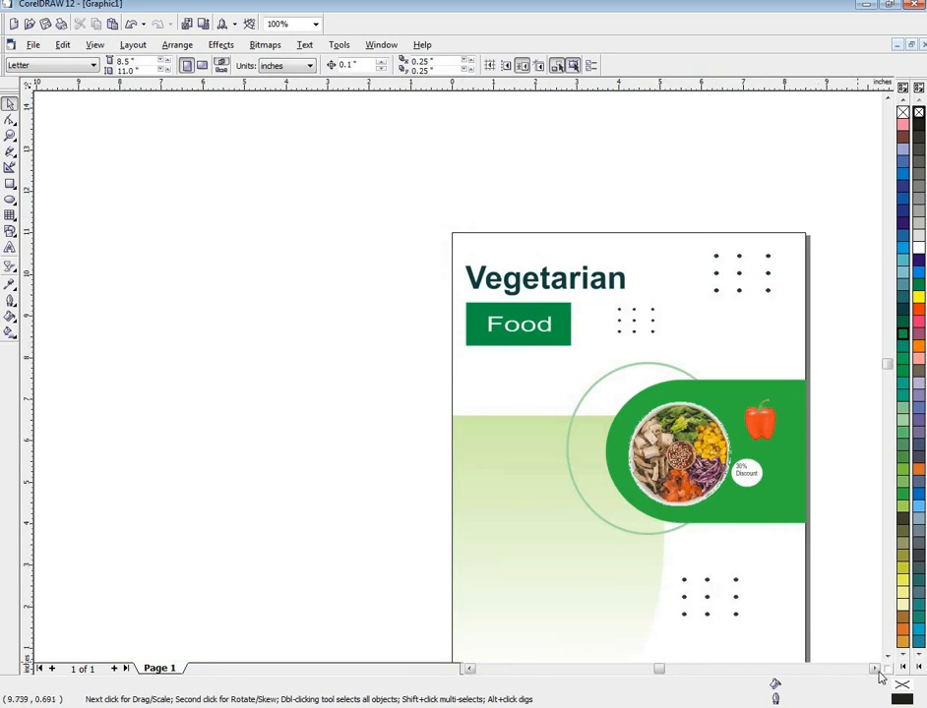
{"action": "scroll", "coordinate": [889, 669], "scroll_direction": "down", "scroll_amount": 2}
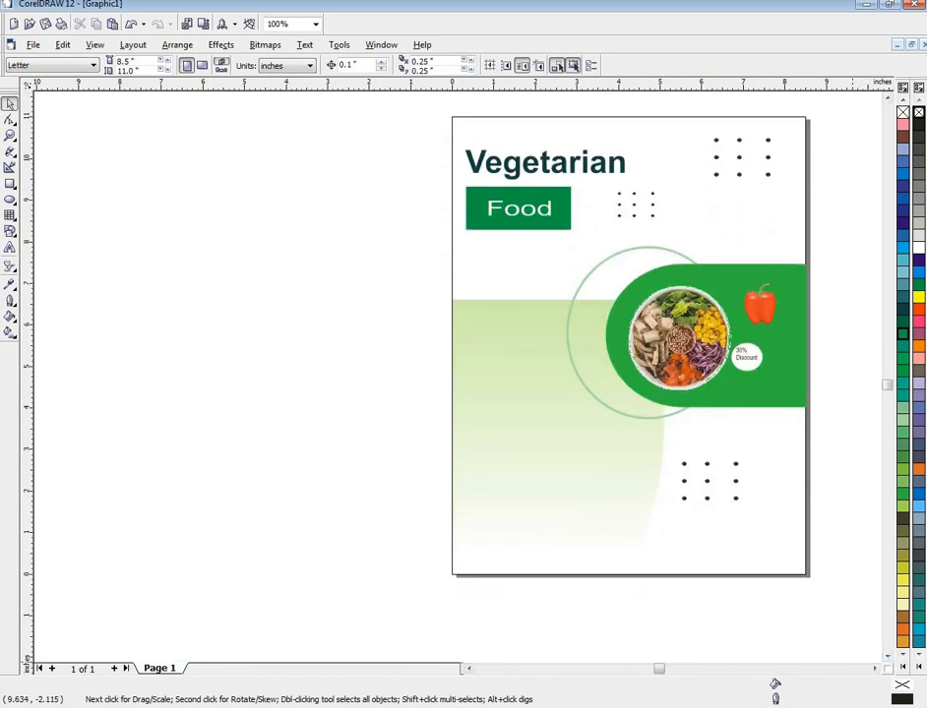
{"action": "right_click", "coordinate": [856, 704]}
{"action": "left_click", "coordinate": [678, 655]}
{"action": "left_click", "coordinate": [818, 705]}
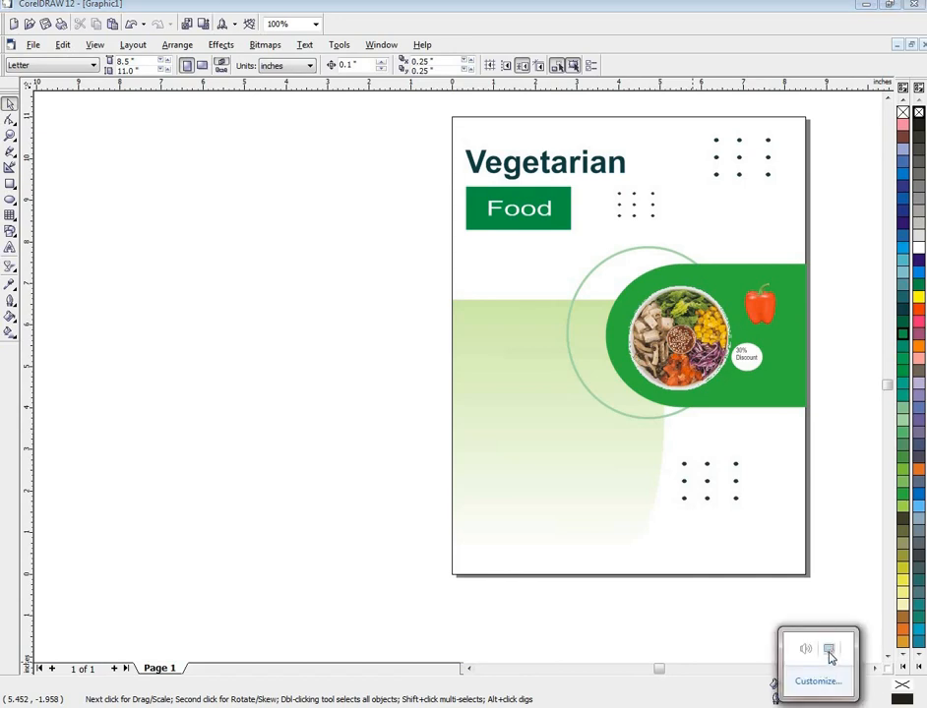